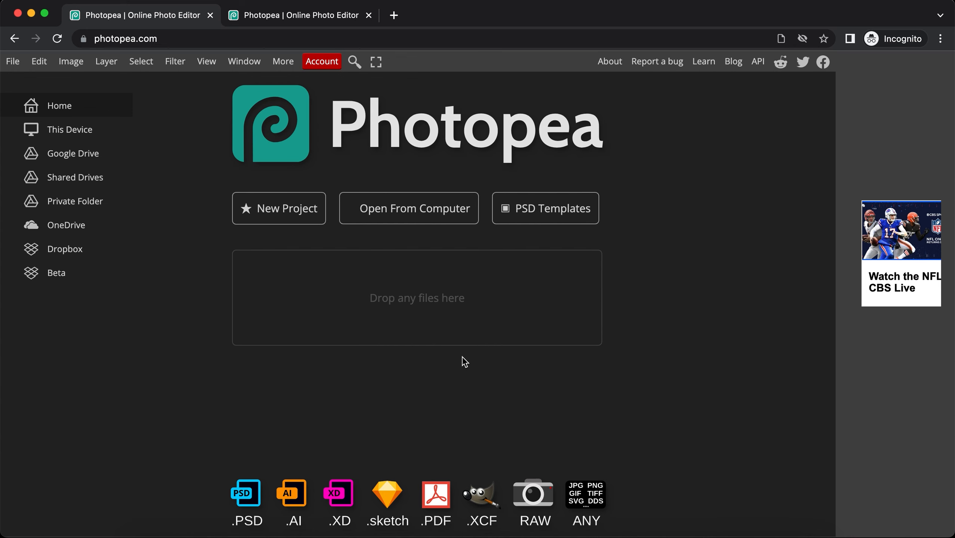
Step: Switch to 4K Video Downloader and look through the list of downloaded videos
{"action": "left_click", "coordinate": [399, 534]}
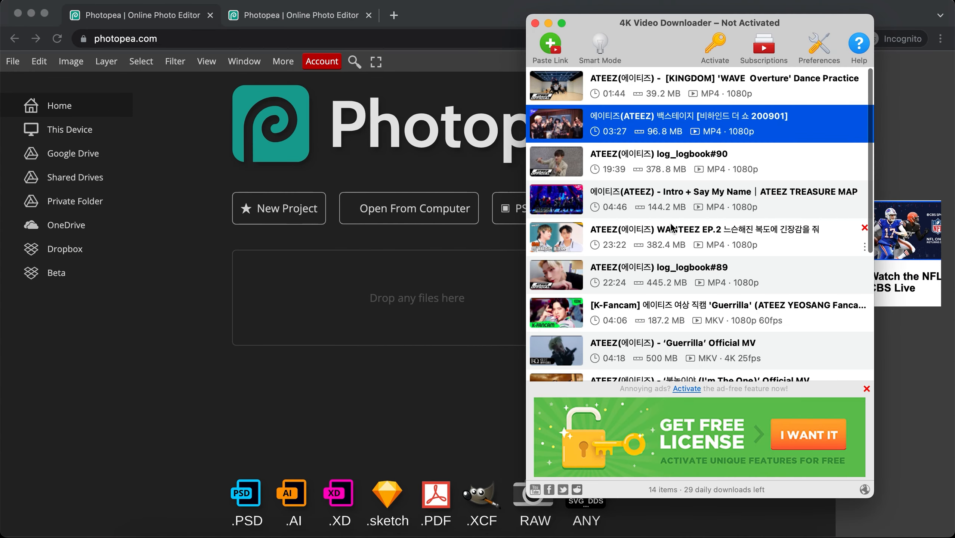
{"action": "scroll", "coordinate": [671, 228], "scroll_direction": "down", "scroll_amount": 5}
{"action": "scroll", "coordinate": [671, 228], "scroll_direction": "up", "scroll_amount": 3}
{"action": "scroll", "coordinate": [671, 228], "scroll_direction": "up", "scroll_amount": 3}
{"action": "left_click", "coordinate": [549, 47]}
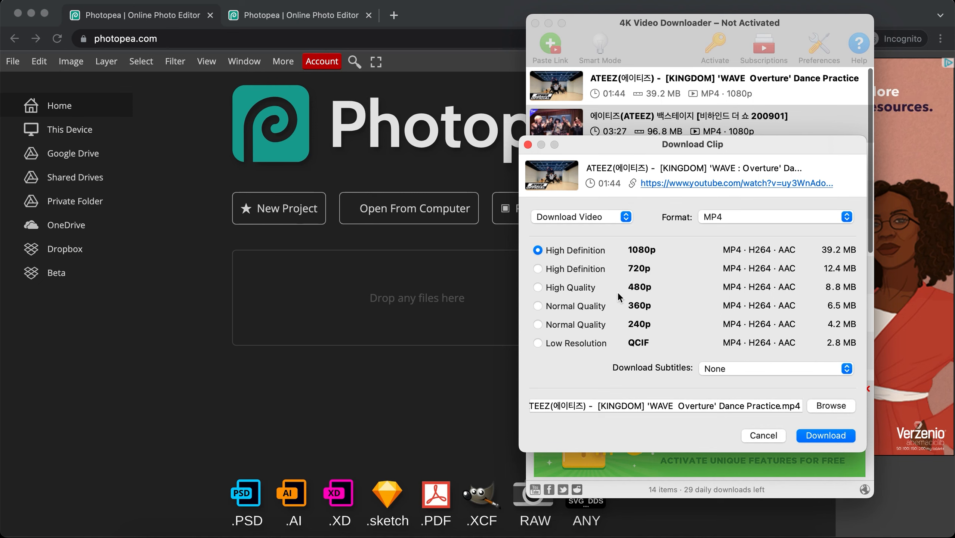
{"action": "left_click", "coordinate": [736, 217]}
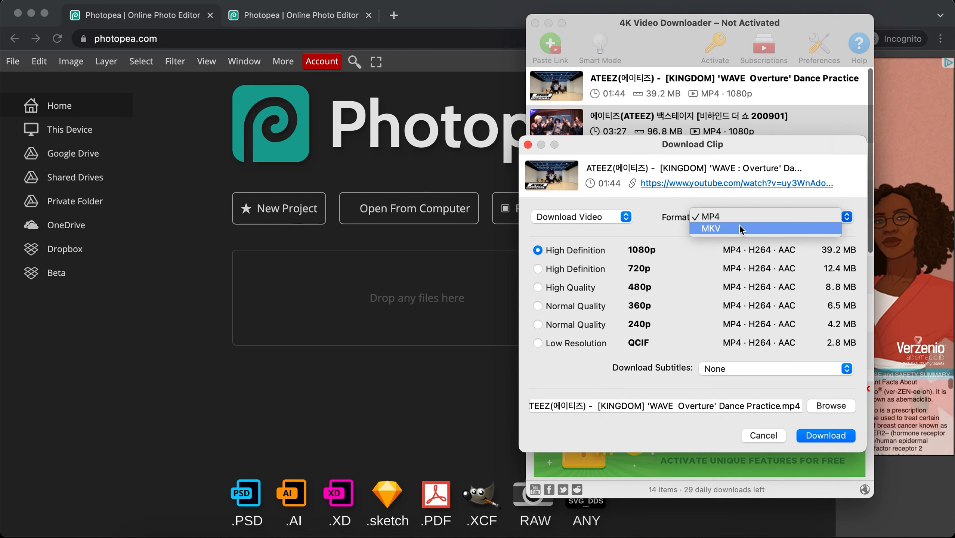
{"action": "left_click", "coordinate": [739, 226]}
{"action": "left_click", "coordinate": [735, 217]}
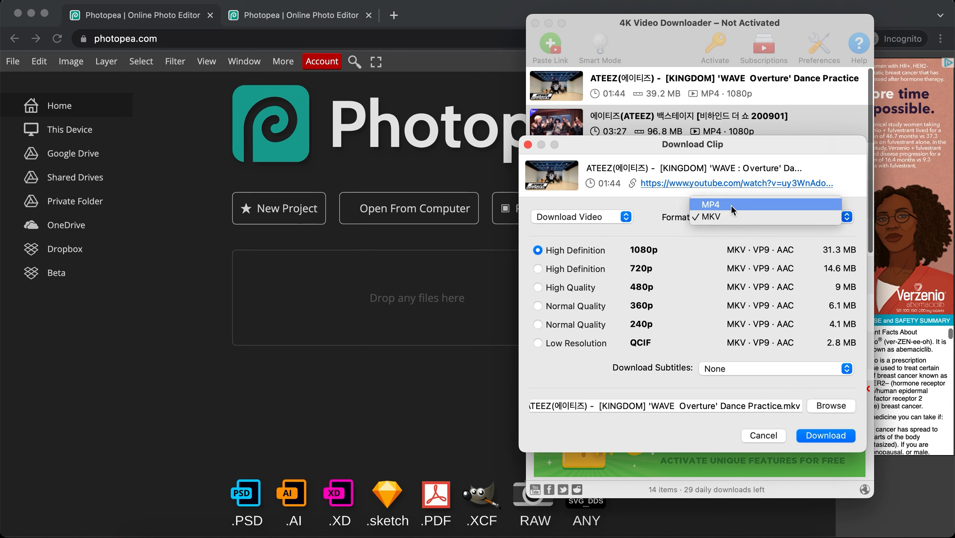
{"action": "left_click", "coordinate": [731, 205]}
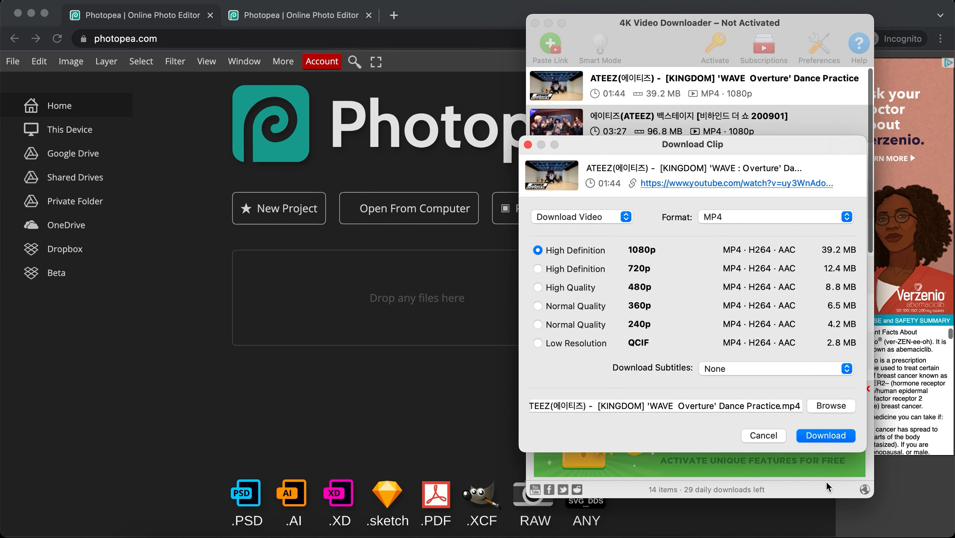
{"action": "left_click", "coordinate": [763, 435]}
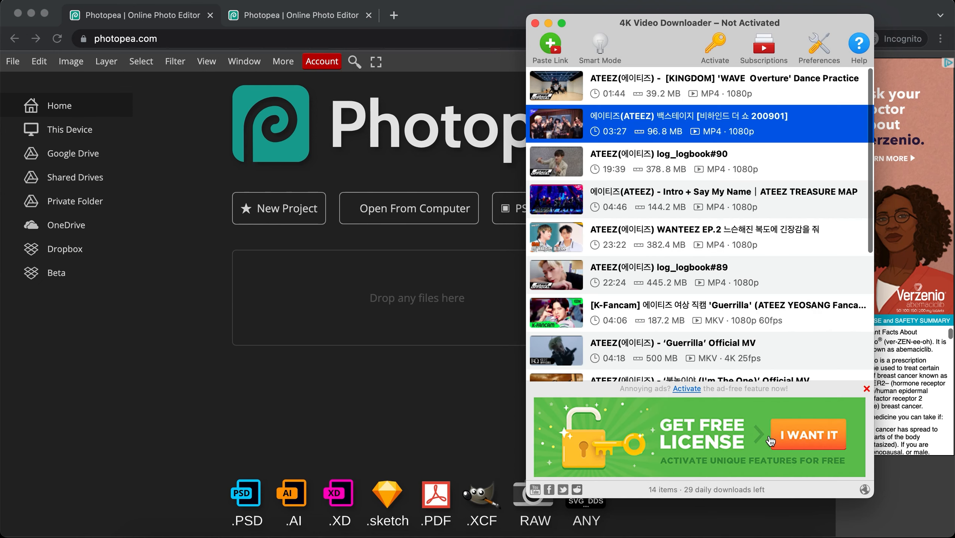
Step: Trim the downloaded ATEEZ backstage video "[비하인드 더 쇼 200901]" to a clip of about one second and mute its playback
{"action": "double_click", "coordinate": [705, 119]}
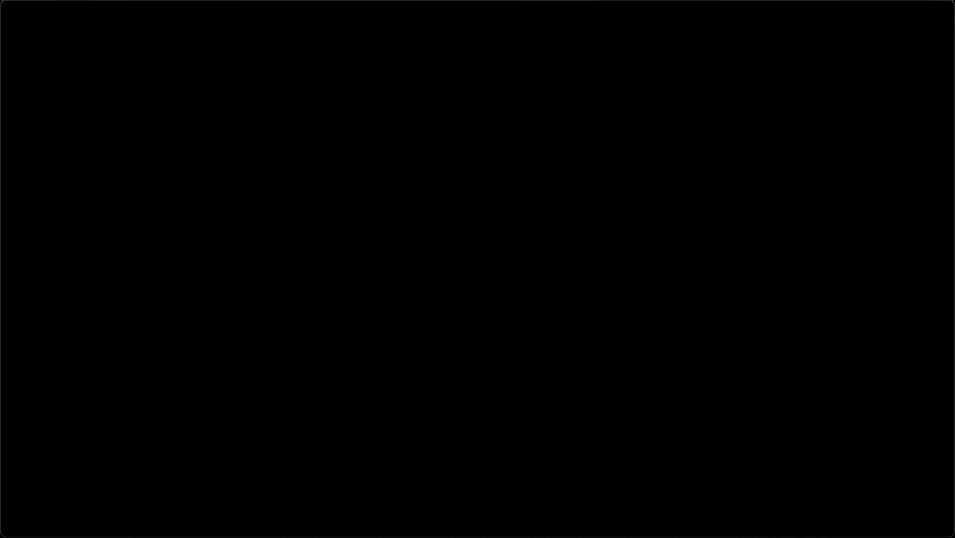
{"action": "left_click", "coordinate": [193, 286]}
{"action": "left_click_drag", "start_coordinate": [77, 496], "coordinate": [584, 504]}
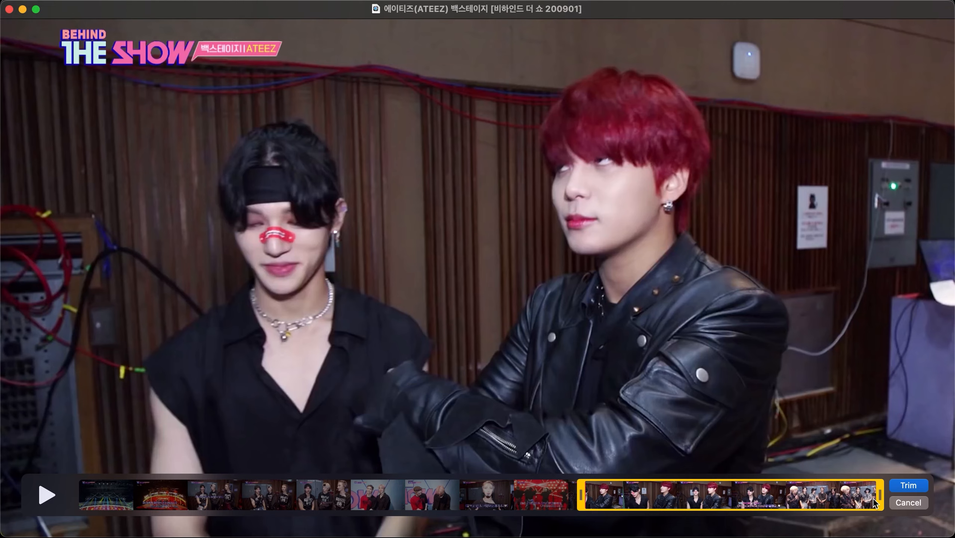
{"action": "left_click_drag", "start_coordinate": [879, 501], "coordinate": [598, 518]}
{"action": "left_click", "coordinate": [908, 485]}
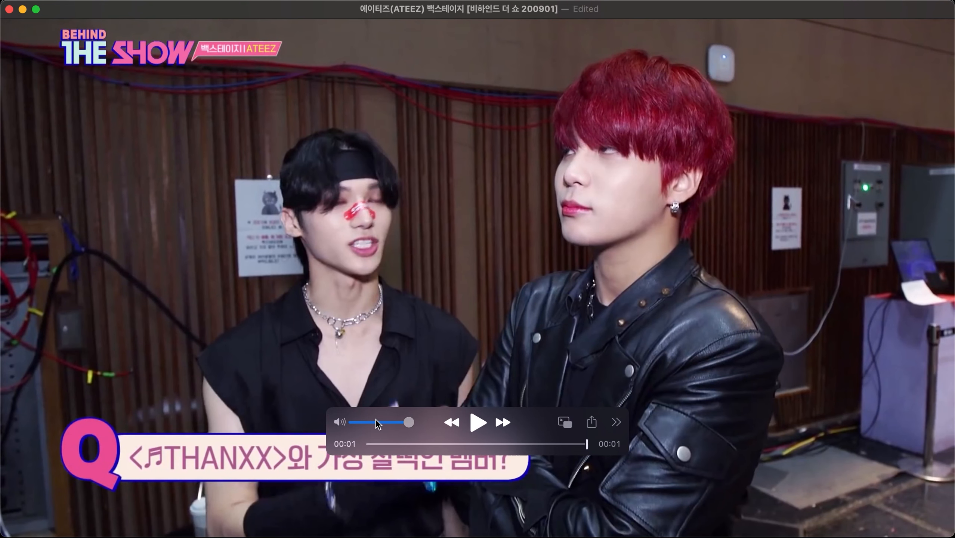
{"action": "left_click", "coordinate": [340, 426]}
{"action": "left_click", "coordinate": [478, 423]}
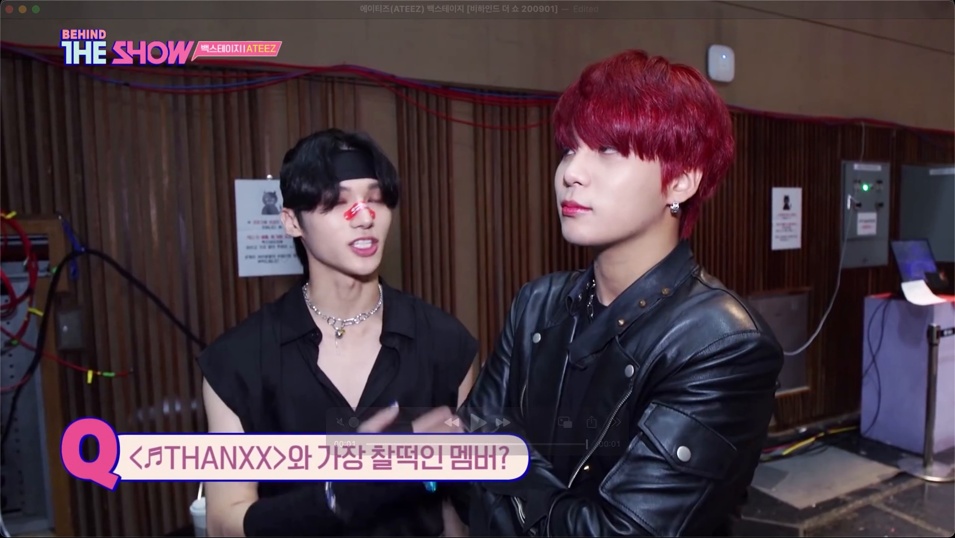
Step: Try exporting the trimmed clip as "jongho gif right here" in Downloads, and delete the untitled document
{"action": "left_click", "coordinate": [9, 9]}
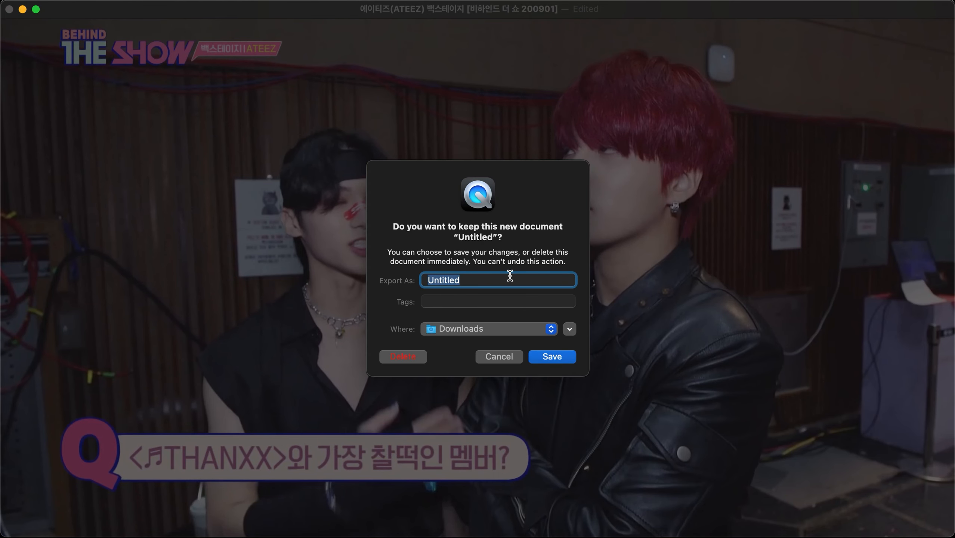
{"action": "type", "text": "jongho gif"}
{"action": "type", "text": "right here"}
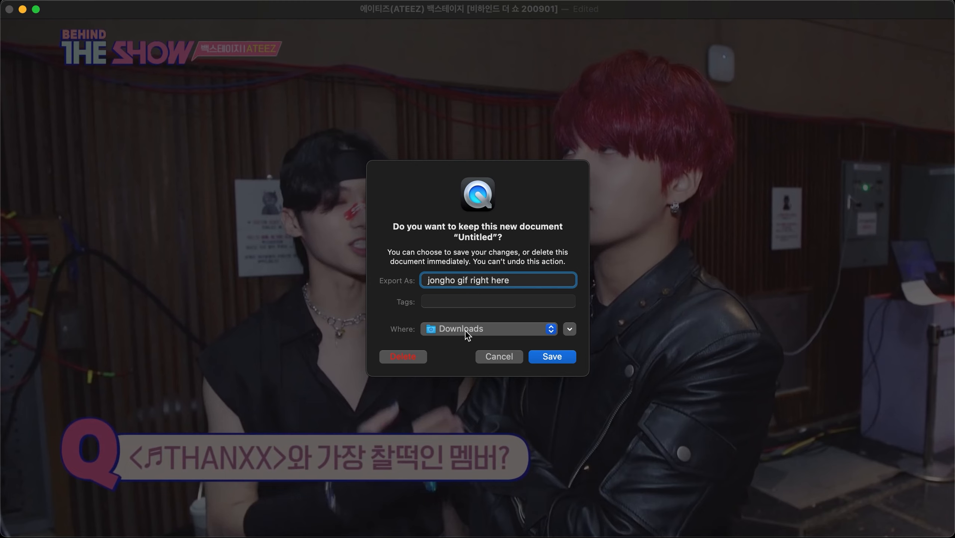
{"action": "left_click", "coordinate": [551, 357]}
{"action": "left_click", "coordinate": [9, 9]}
{"action": "left_click", "coordinate": [408, 356]}
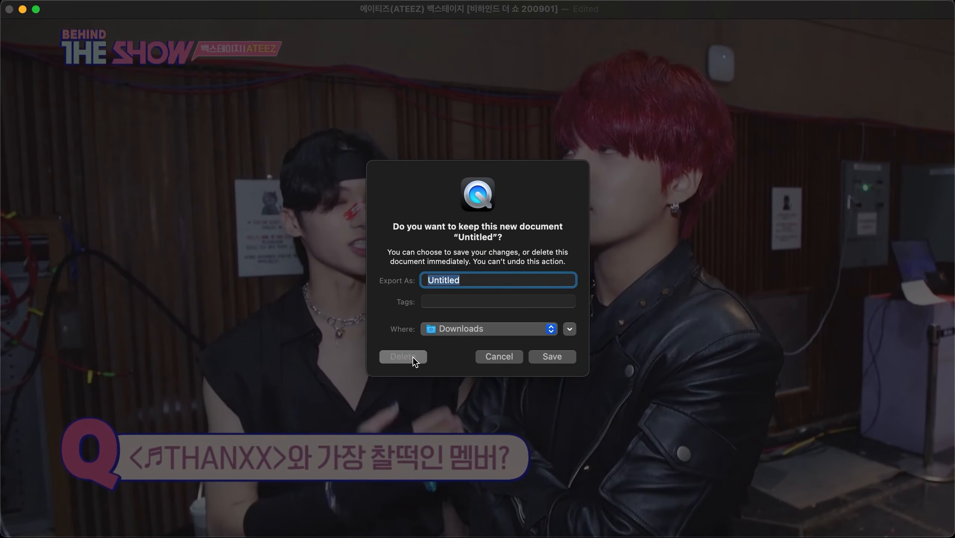
Step: Return to the Photopea project with the loaded video frames and close the empty Photopea tab
{"action": "left_click", "coordinate": [535, 23]}
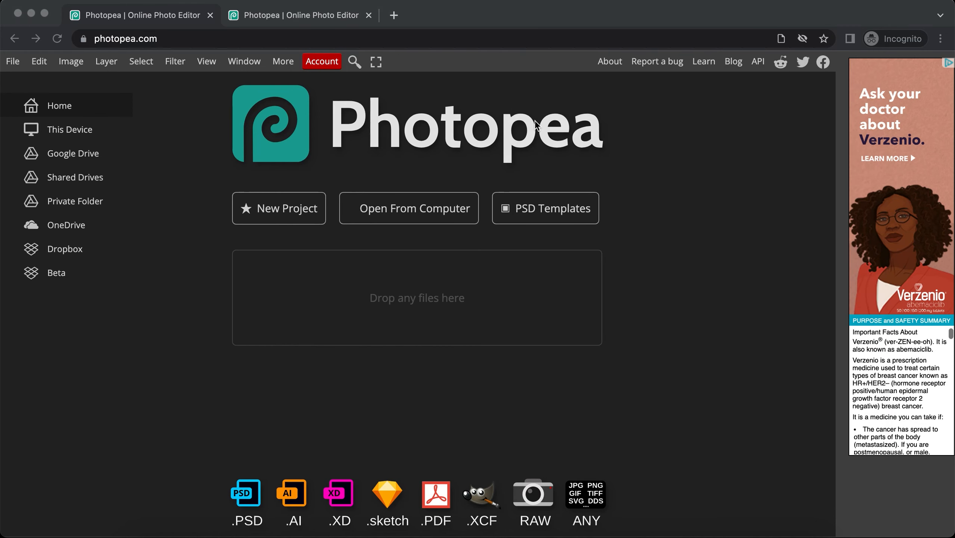
{"action": "left_click", "coordinate": [325, 14]}
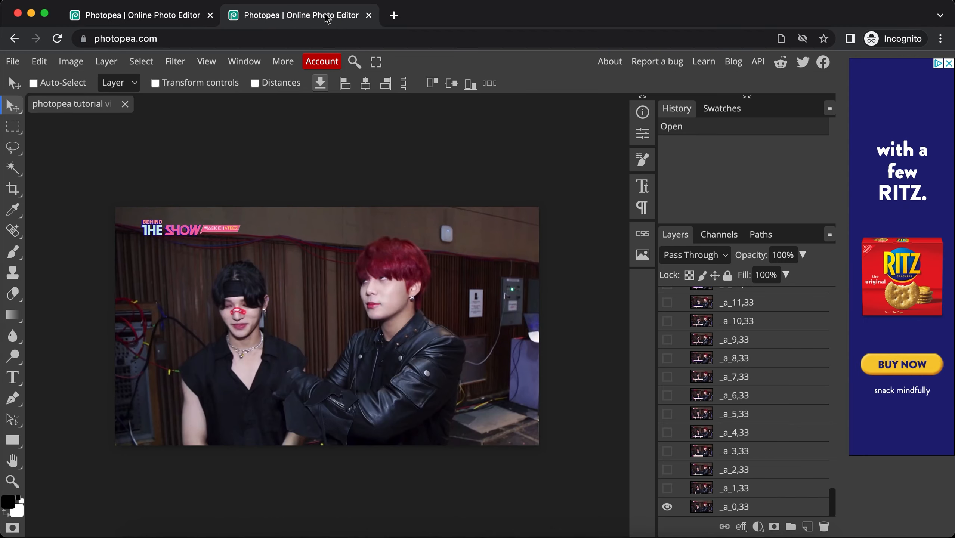
{"action": "left_click", "coordinate": [210, 16]}
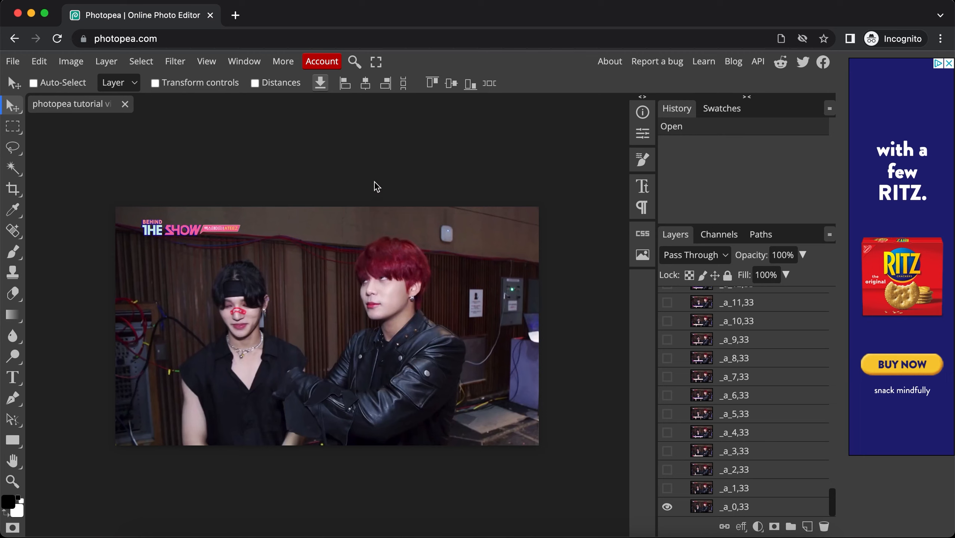
Step: Look through the video frame layers from the first frame _a_0,33 upward
{"action": "scroll", "coordinate": [711, 323], "scroll_direction": "up", "scroll_amount": 20}
{"action": "scroll", "coordinate": [711, 323], "scroll_direction": "down", "scroll_amount": 20}
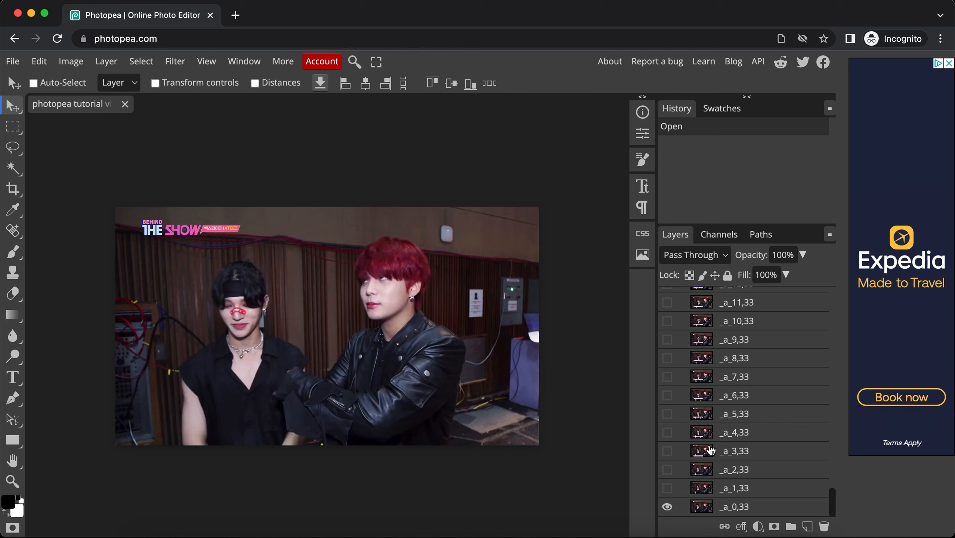
{"action": "scroll", "coordinate": [688, 347], "scroll_direction": "up", "scroll_amount": 3}
{"action": "scroll", "coordinate": [688, 347], "scroll_direction": "down", "scroll_amount": 3}
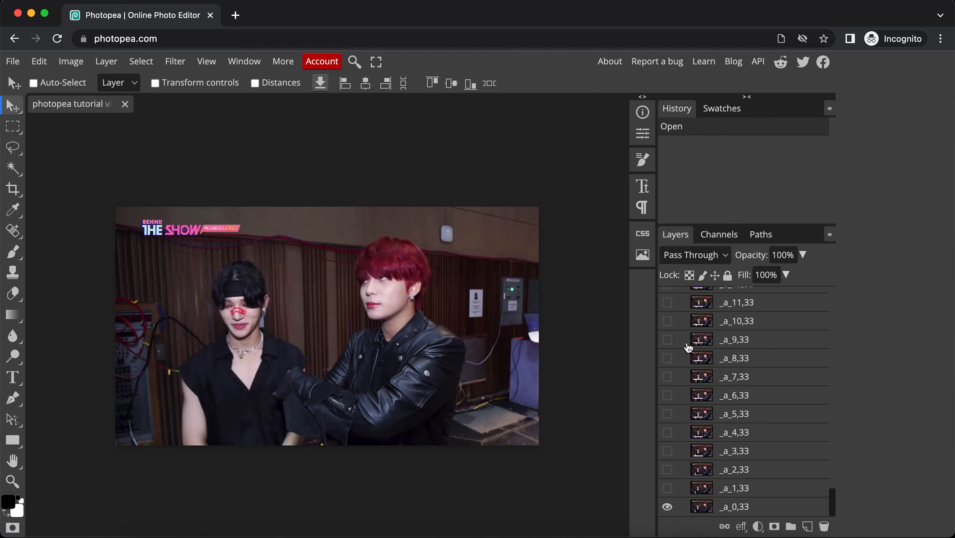
{"action": "scroll", "coordinate": [688, 346], "scroll_direction": "up", "scroll_amount": 6}
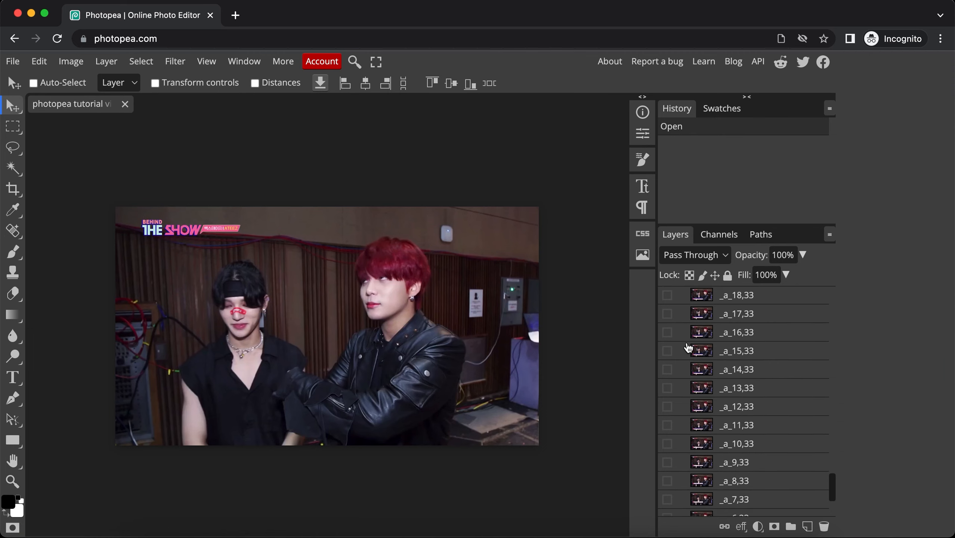
{"action": "scroll", "coordinate": [688, 343], "scroll_direction": "down", "scroll_amount": 6}
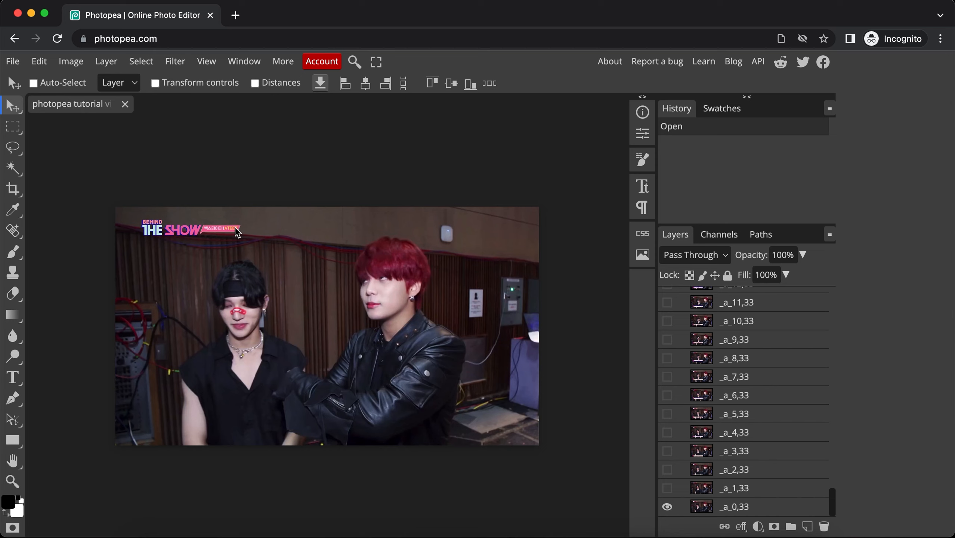
{"action": "scroll", "coordinate": [664, 370], "scroll_direction": "up", "scroll_amount": 20}
{"action": "scroll", "coordinate": [664, 370], "scroll_direction": "down", "scroll_amount": 20}
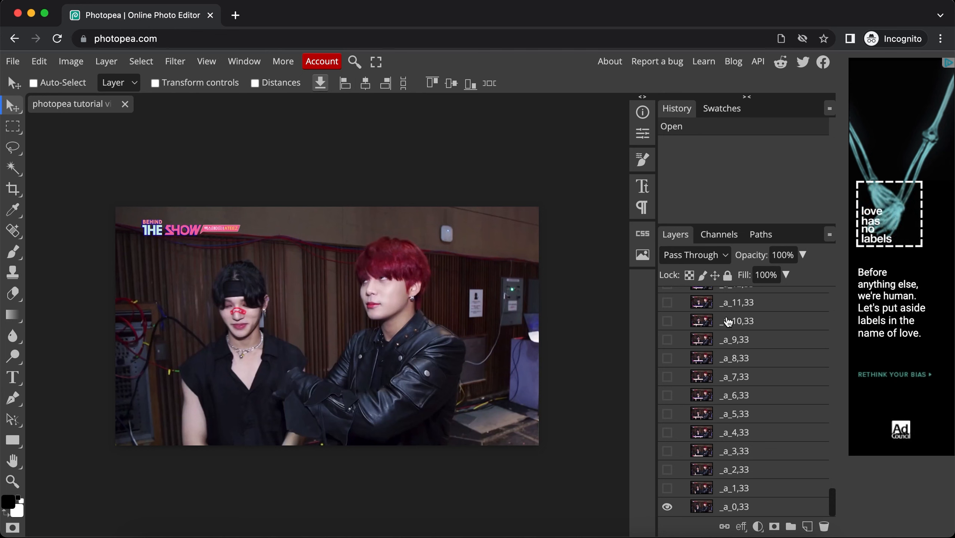
{"action": "scroll", "coordinate": [728, 322], "scroll_direction": "up", "scroll_amount": 15}
{"action": "scroll", "coordinate": [727, 322], "scroll_direction": "down", "scroll_amount": 15}
{"action": "left_click", "coordinate": [13, 189]}
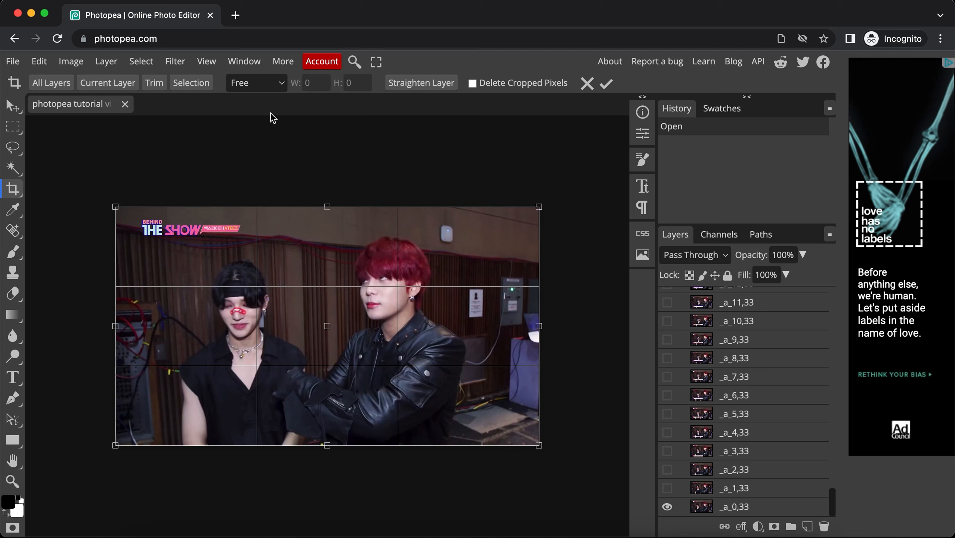
{"action": "left_click", "coordinate": [264, 90]}
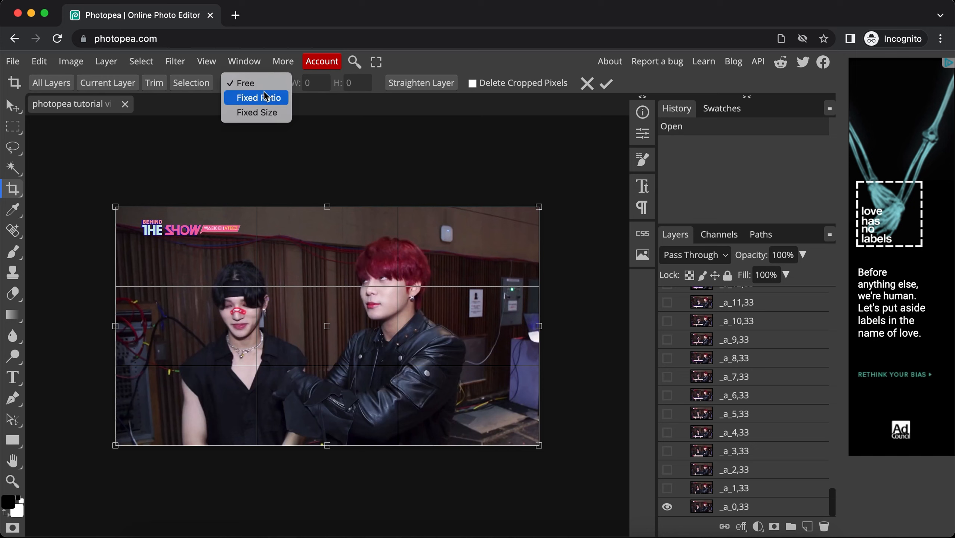
{"action": "left_click", "coordinate": [265, 96]}
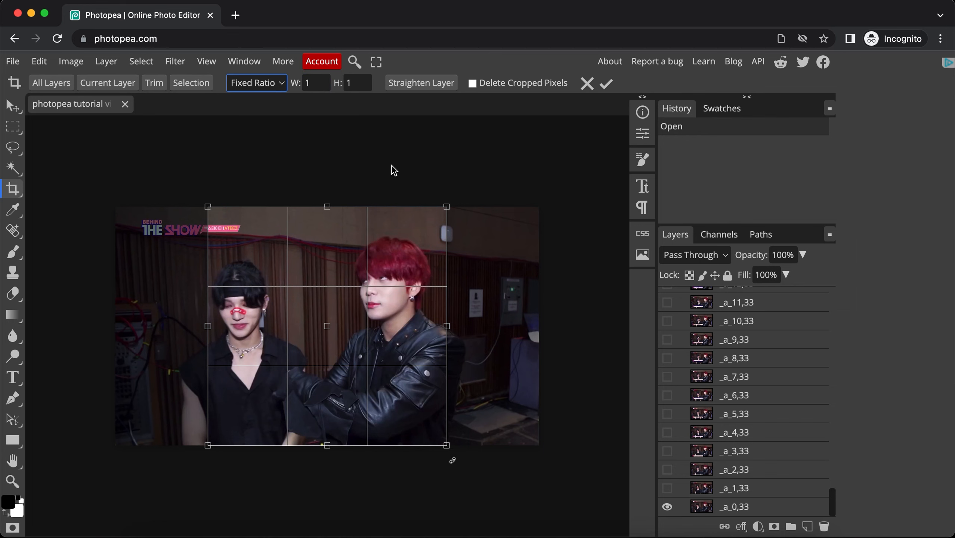
{"action": "left_click", "coordinate": [305, 86]}
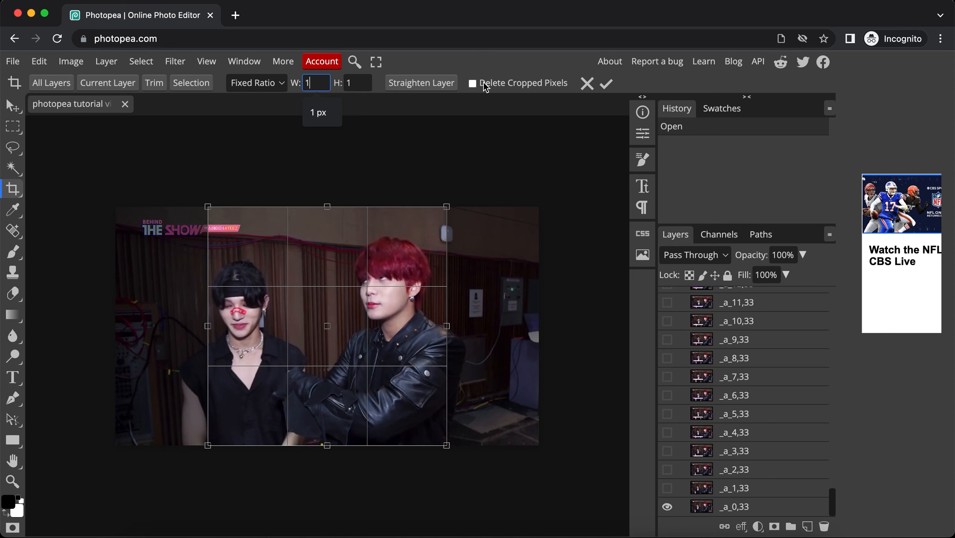
{"action": "left_click", "coordinate": [582, 90]}
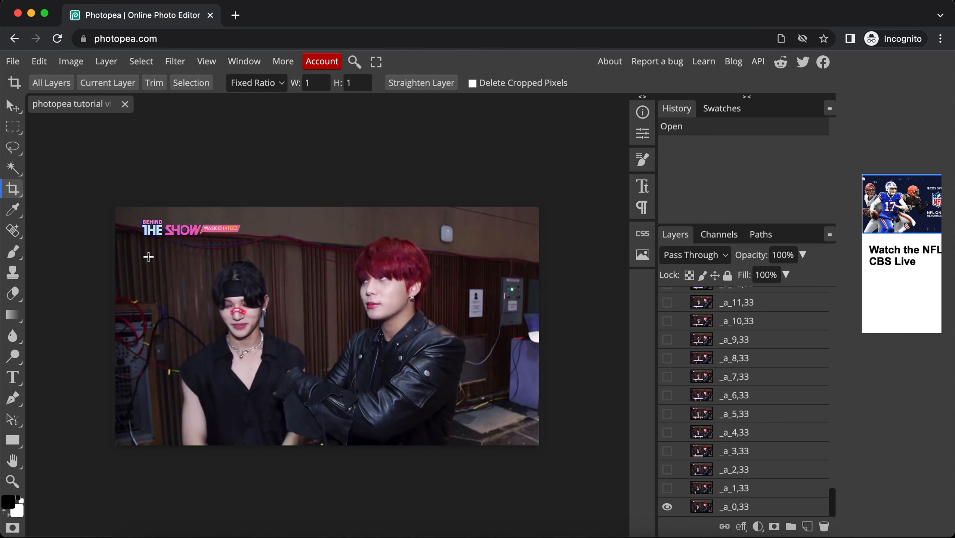
Step: Set the Crop tool to a fixed ratio with width 3 and height 4
{"action": "left_click", "coordinate": [15, 193]}
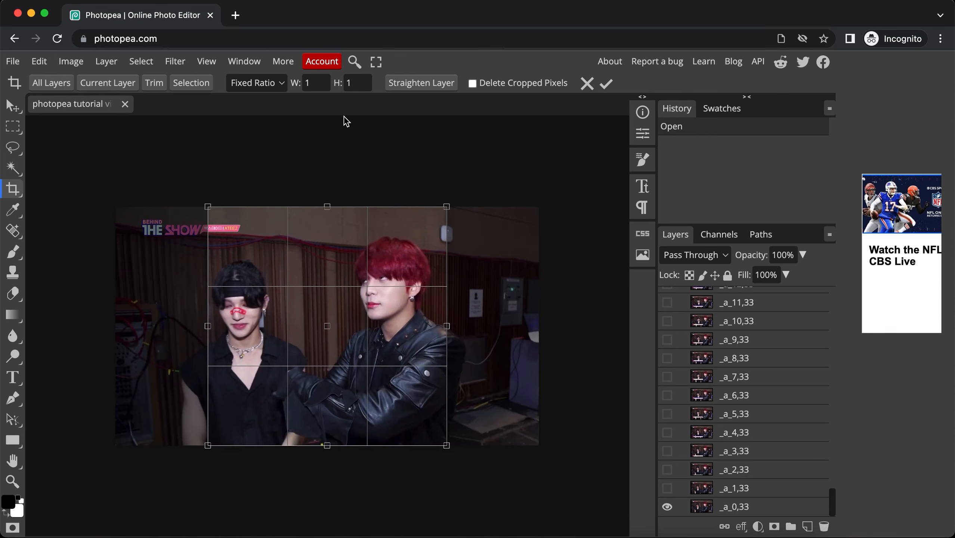
{"action": "left_click", "coordinate": [263, 83]}
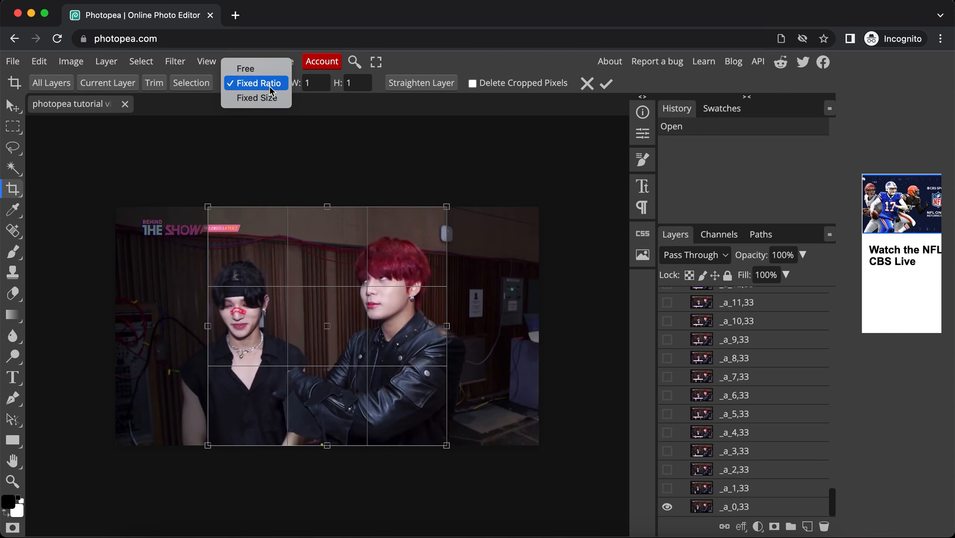
{"action": "left_click", "coordinate": [269, 85]}
{"action": "left_click", "coordinate": [314, 83]}
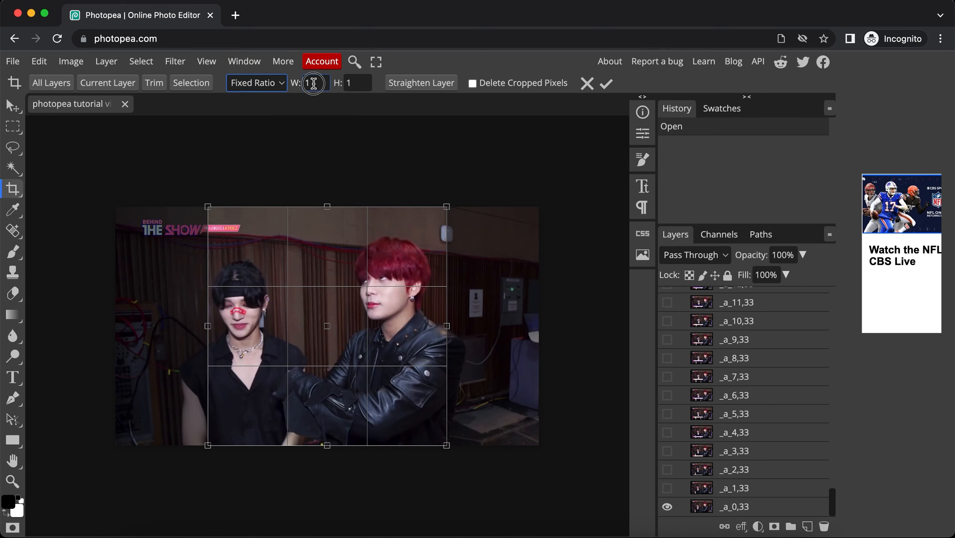
{"action": "key", "text": "BackSpace"}
{"action": "type", "text": "3"}
{"action": "left_click", "coordinate": [364, 83]}
{"action": "key", "text": "BackSpace"}
{"action": "type", "text": "4"}
{"action": "left_click", "coordinate": [388, 251]}
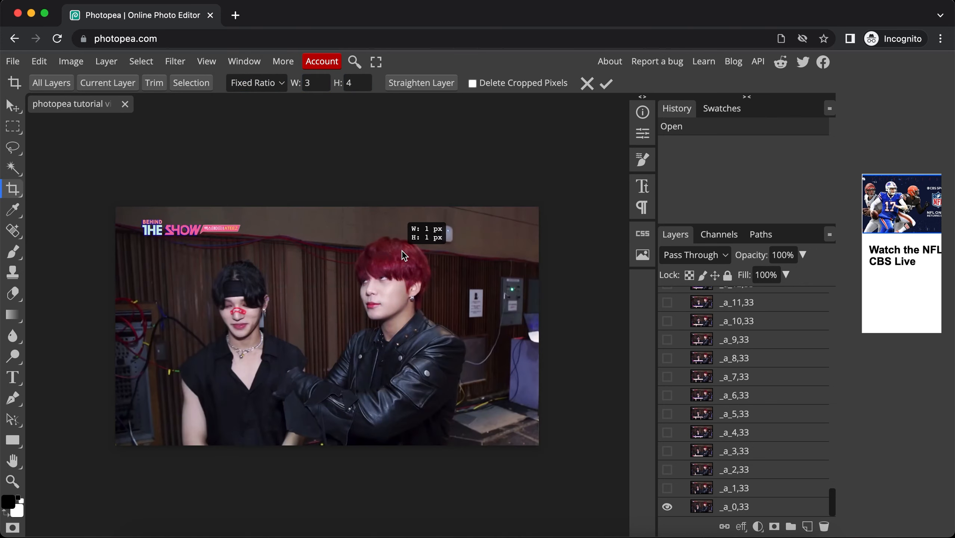
{"action": "left_click", "coordinate": [586, 83]}
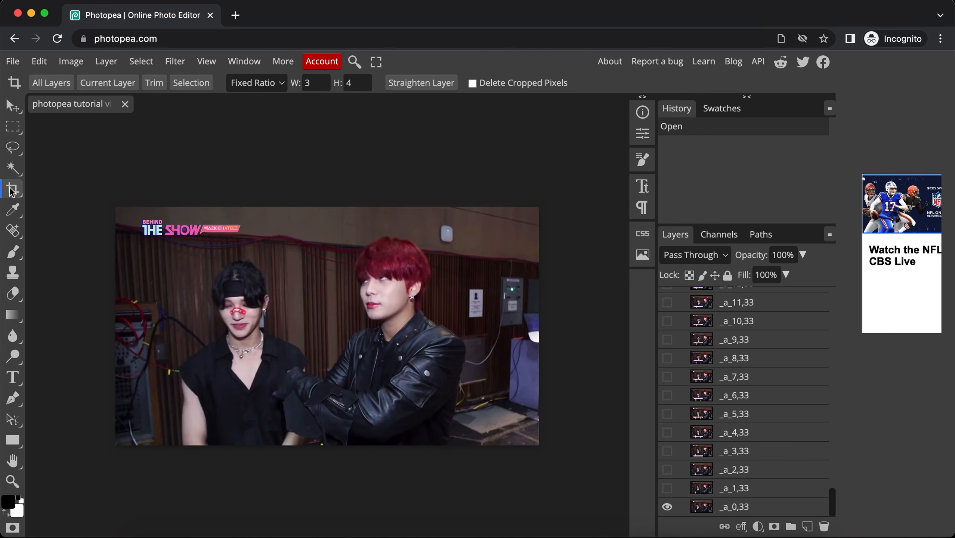
Step: Crop the frames to a full-height 3:4 area around the red-haired man and review the cropped layers
{"action": "left_click", "coordinate": [213, 211]}
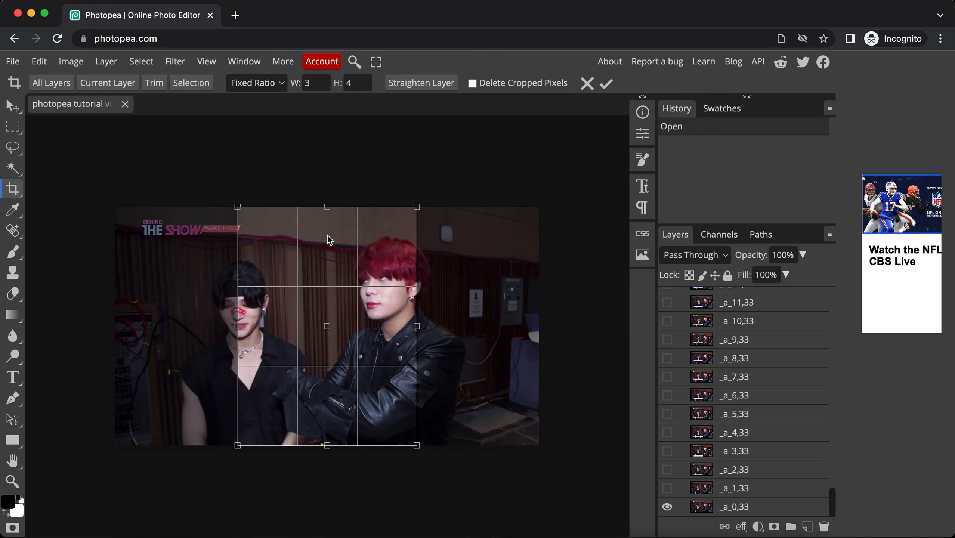
{"action": "left_click_drag", "start_coordinate": [368, 240], "coordinate": [429, 241]}
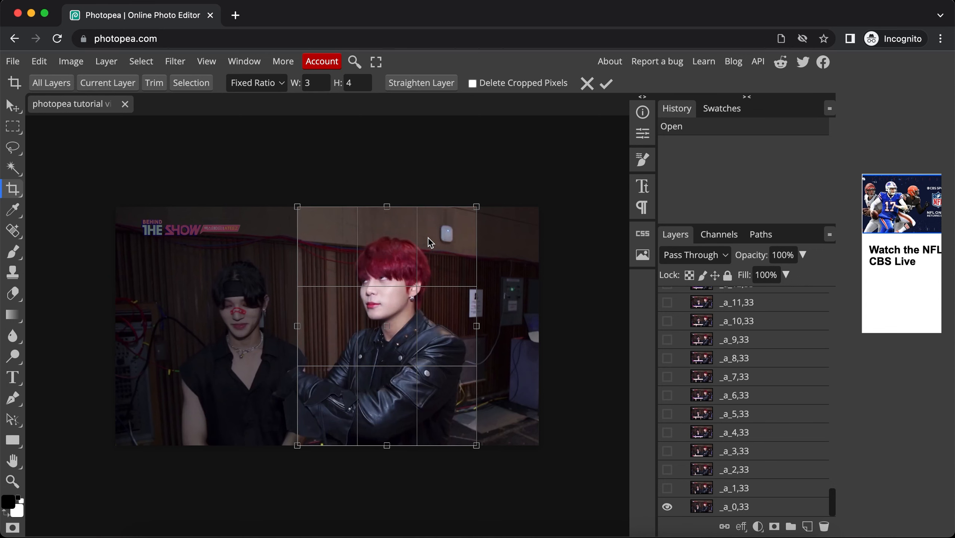
{"action": "left_click", "coordinate": [607, 83]}
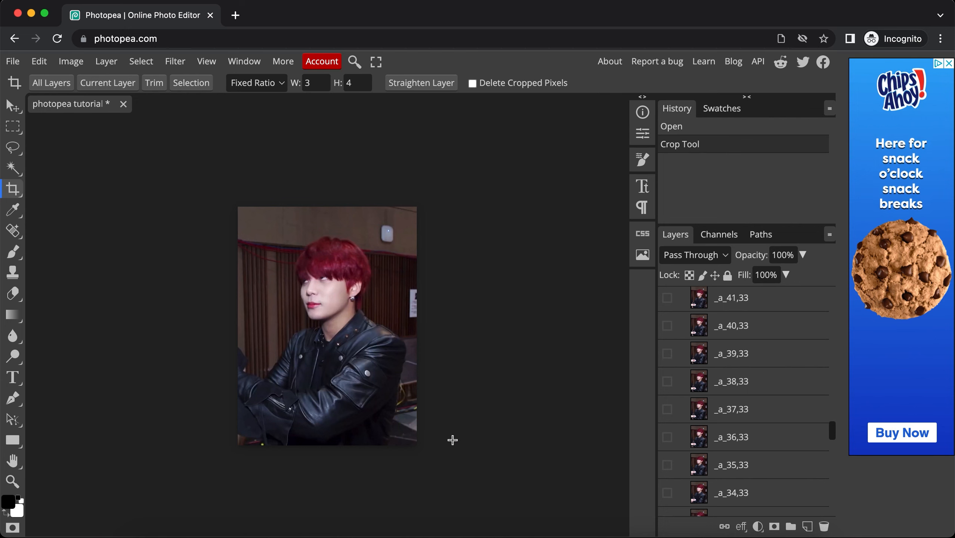
{"action": "scroll", "coordinate": [804, 479], "scroll_direction": "down", "scroll_amount": 10}
{"action": "scroll", "coordinate": [804, 469], "scroll_direction": "up", "scroll_amount": 15}
{"action": "scroll", "coordinate": [803, 469], "scroll_direction": "down", "scroll_amount": 15}
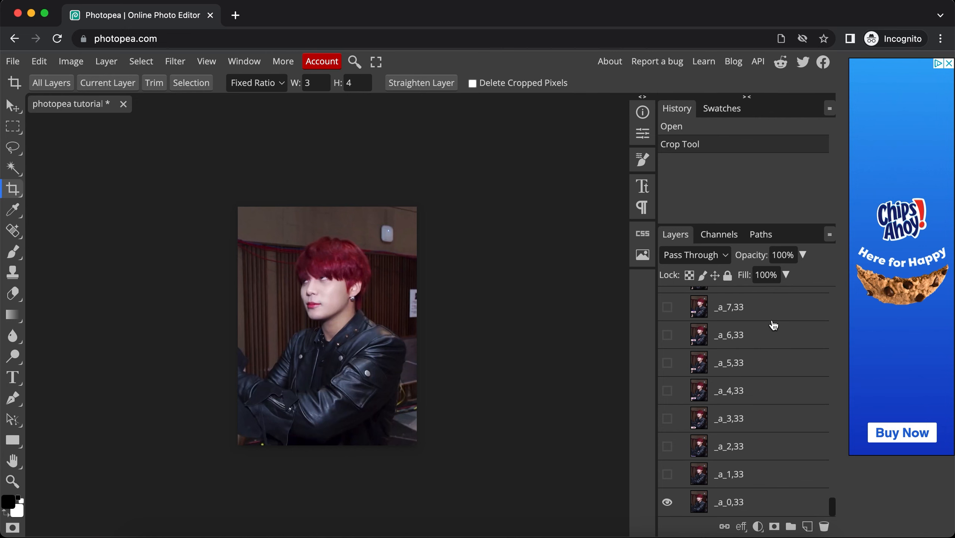
Step: Preview single cropped frames between _a_0,33 and _a_100,33 by showing and hiding them, including _a_46,33 and _a_91,33
{"action": "scroll", "coordinate": [771, 324], "scroll_direction": "up", "scroll_amount": 8}
{"action": "scroll", "coordinate": [773, 324], "scroll_direction": "down", "scroll_amount": 10}
{"action": "left_click", "coordinate": [670, 339]}
{"action": "left_click", "coordinate": [670, 338]}
{"action": "scroll", "coordinate": [669, 331], "scroll_direction": "up", "scroll_amount": 10}
{"action": "left_click", "coordinate": [669, 319]}
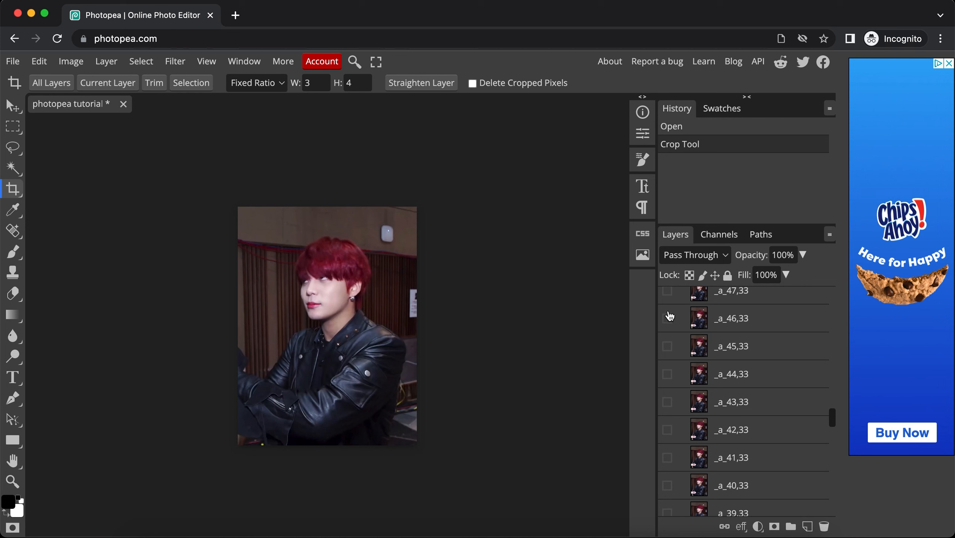
{"action": "left_click", "coordinate": [669, 318]}
{"action": "scroll", "coordinate": [671, 320], "scroll_direction": "up", "scroll_amount": 10}
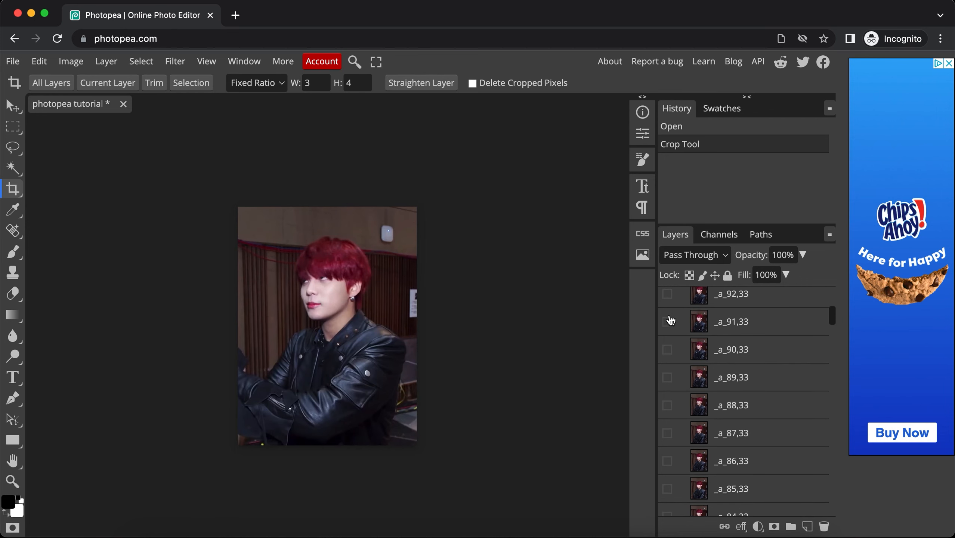
{"action": "left_click", "coordinate": [670, 320]}
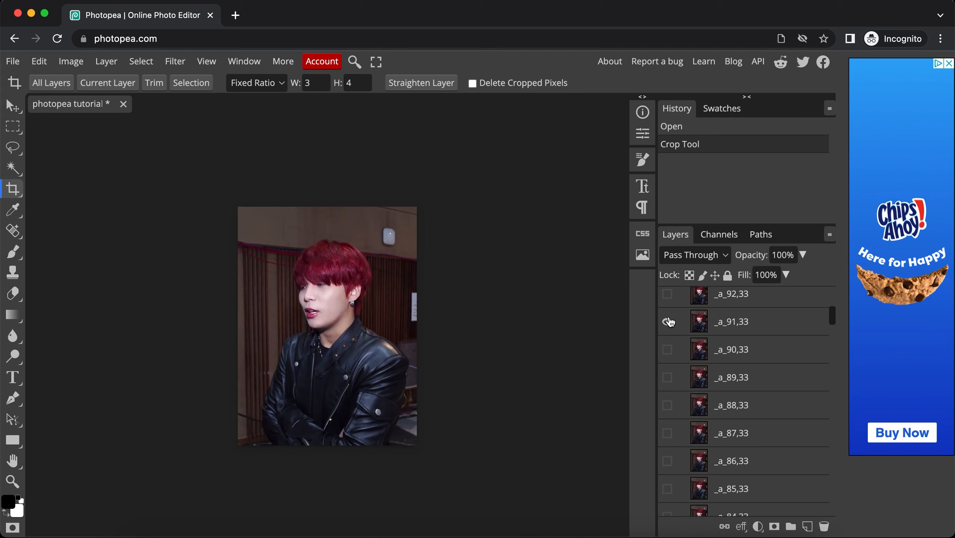
{"action": "left_click", "coordinate": [669, 321]}
{"action": "scroll", "coordinate": [670, 317], "scroll_direction": "up", "scroll_amount": 5}
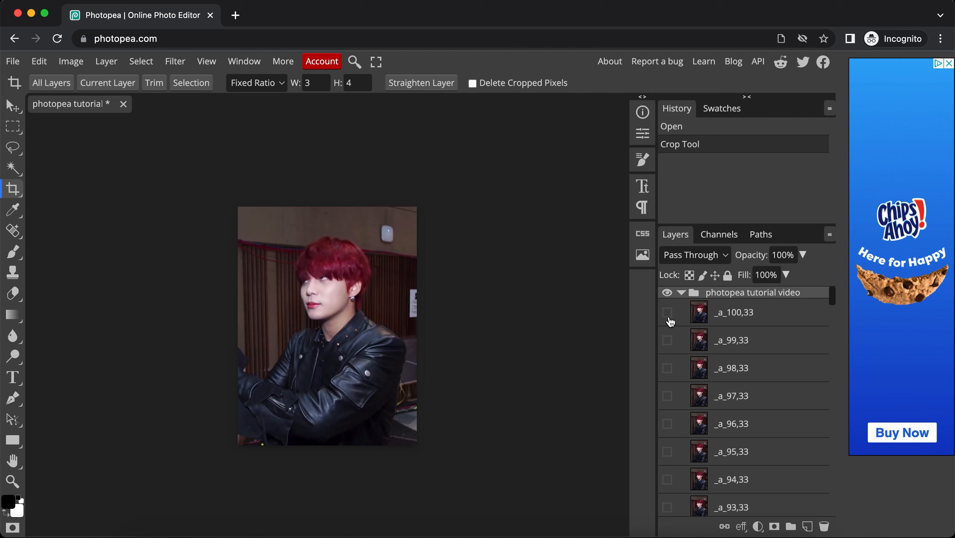
{"action": "left_click", "coordinate": [668, 314]}
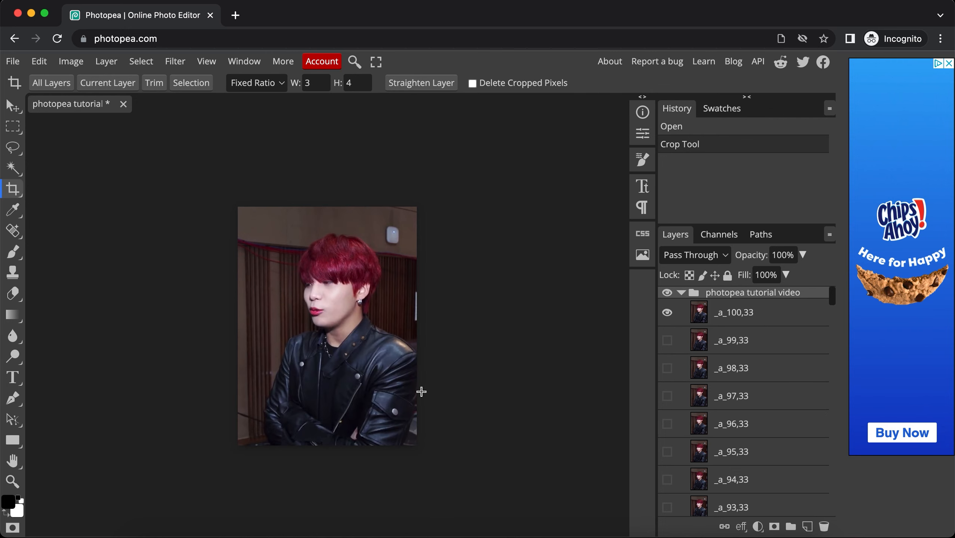
{"action": "left_click", "coordinate": [667, 312]}
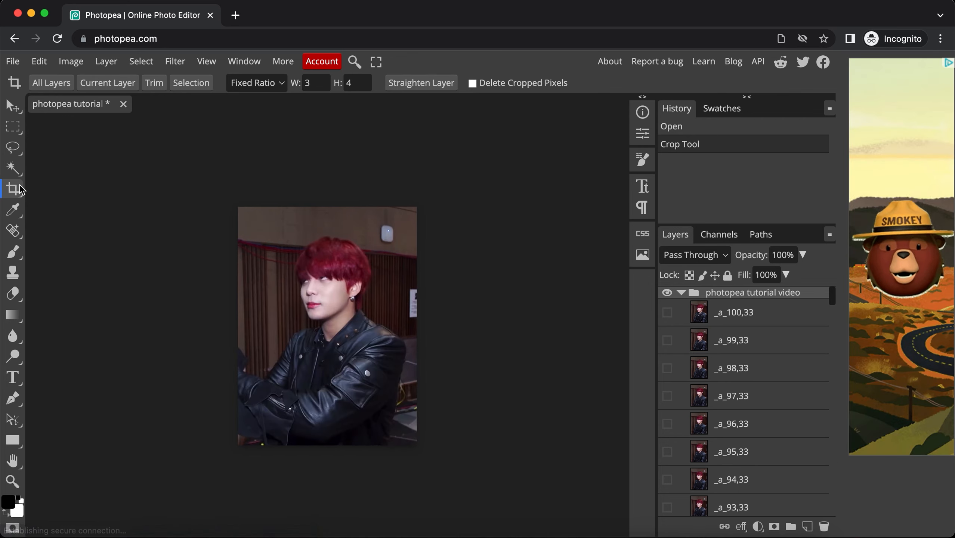
{"action": "left_click", "coordinate": [315, 82]}
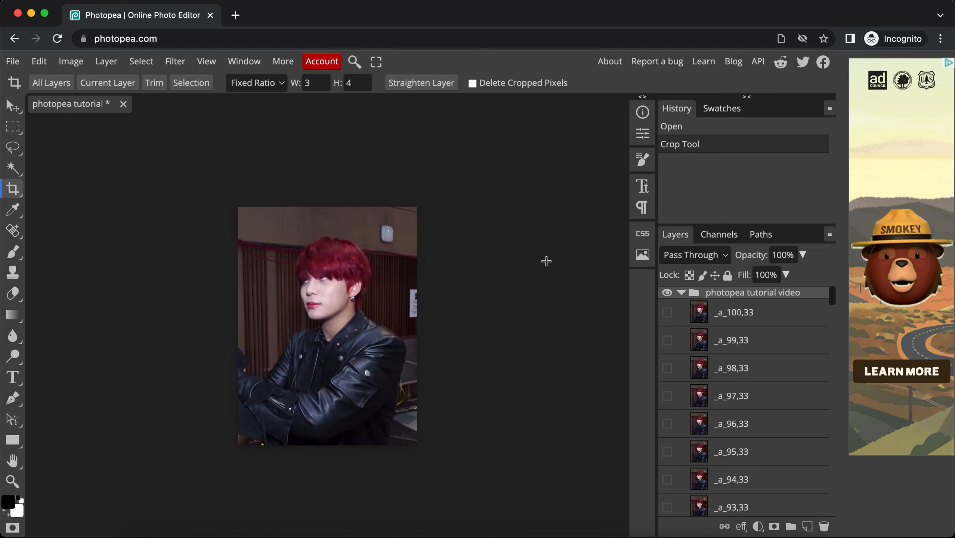
{"action": "scroll", "coordinate": [738, 367], "scroll_direction": "down", "scroll_amount": 20}
{"action": "scroll", "coordinate": [739, 372], "scroll_direction": "down", "scroll_amount": 10}
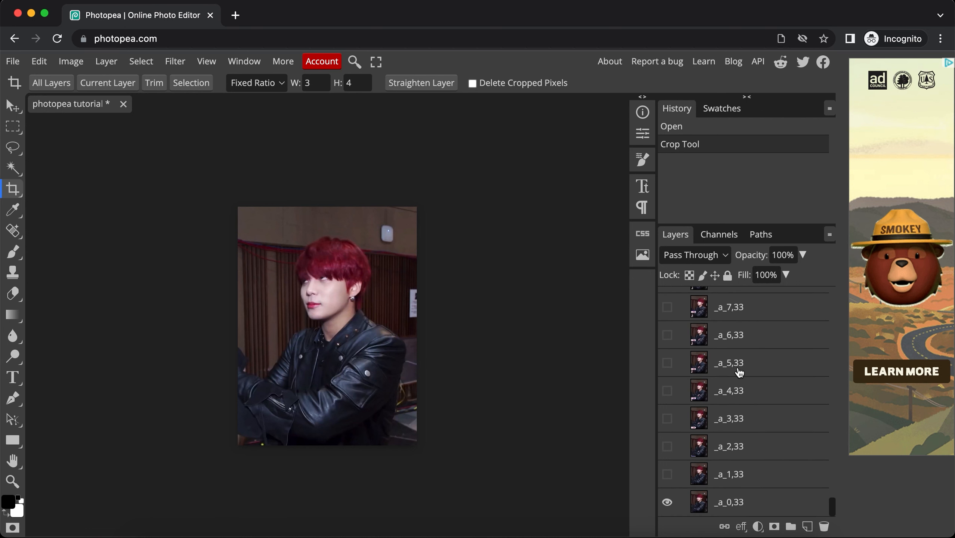
{"action": "scroll", "coordinate": [761, 428], "scroll_direction": "up", "scroll_amount": 20}
{"action": "left_click", "coordinate": [672, 332]}
{"action": "left_click", "coordinate": [672, 331]}
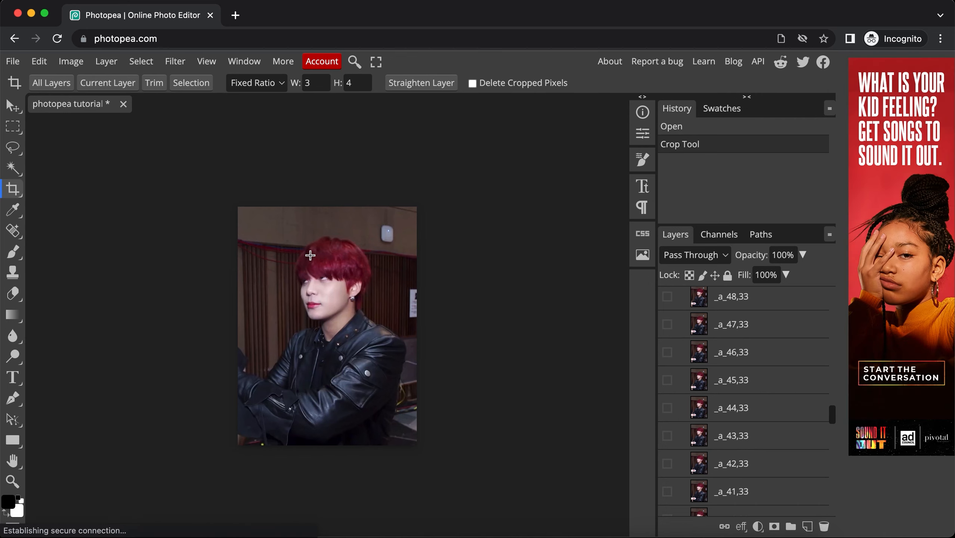
{"action": "left_click", "coordinate": [758, 527]}
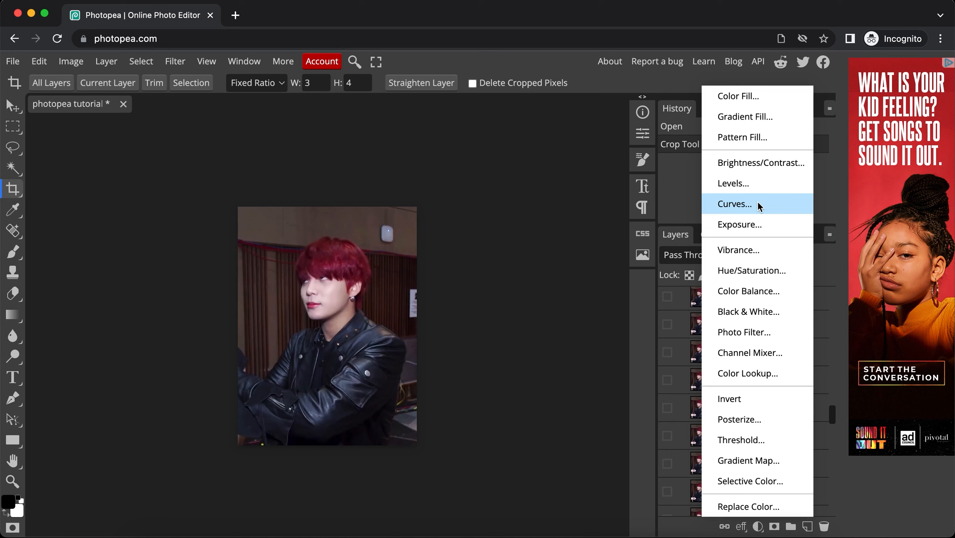
{"action": "scroll", "coordinate": [762, 401], "scroll_direction": "down", "scroll_amount": 3}
{"action": "scroll", "coordinate": [763, 401], "scroll_direction": "down", "scroll_amount": 20}
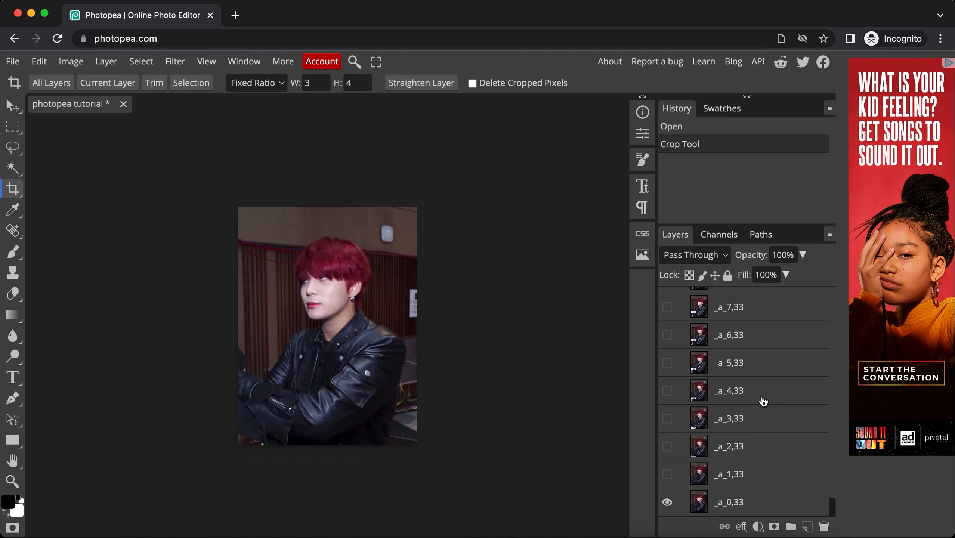
Step: Add a Vibrance adjustment layer above all the frames and set its Saturation to 52
{"action": "left_click", "coordinate": [760, 529]}
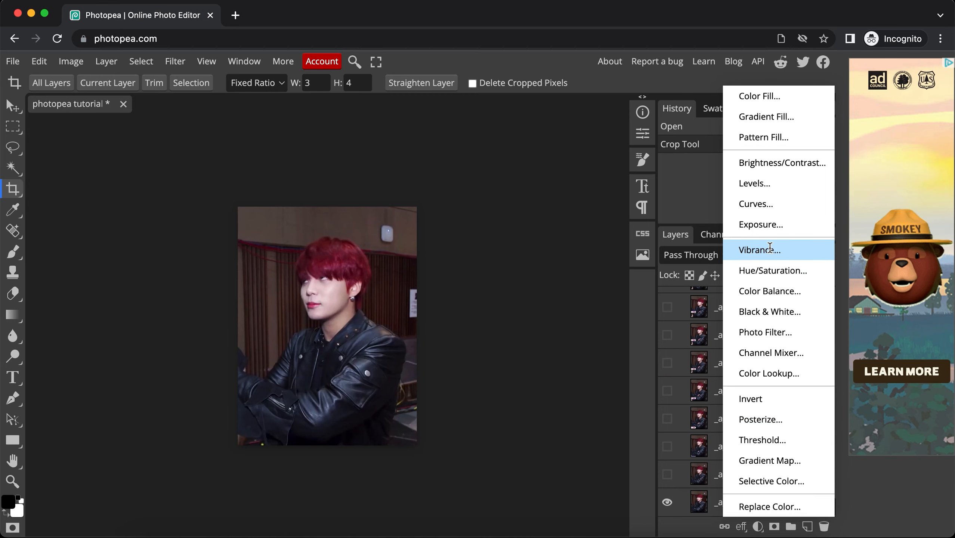
{"action": "left_click", "coordinate": [770, 251]}
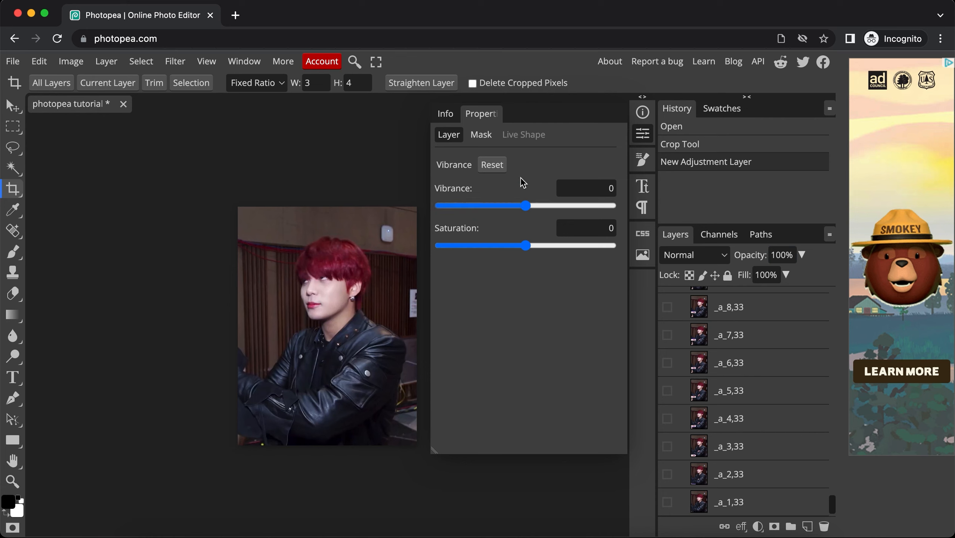
{"action": "scroll", "coordinate": [750, 400], "scroll_direction": "down", "scroll_amount": 1}
{"action": "scroll", "coordinate": [751, 401], "scroll_direction": "up", "scroll_amount": 15}
{"action": "left_click_drag", "start_coordinate": [526, 245], "coordinate": [571, 249]}
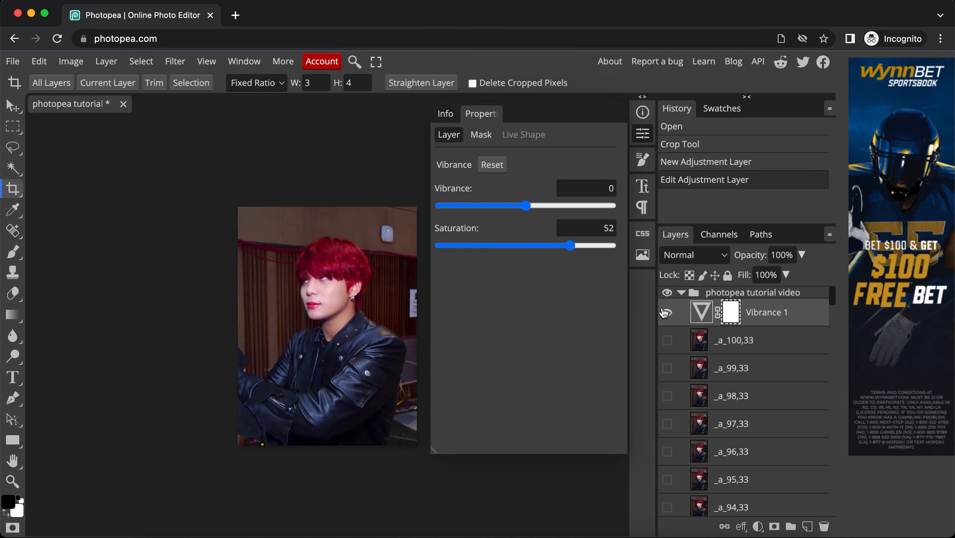
Step: Compare the image with and without the Vibrance adjustment and close its properties
{"action": "scroll", "coordinate": [719, 345], "scroll_direction": "down", "scroll_amount": 10}
{"action": "scroll", "coordinate": [719, 345], "scroll_direction": "up", "scroll_amount": 10}
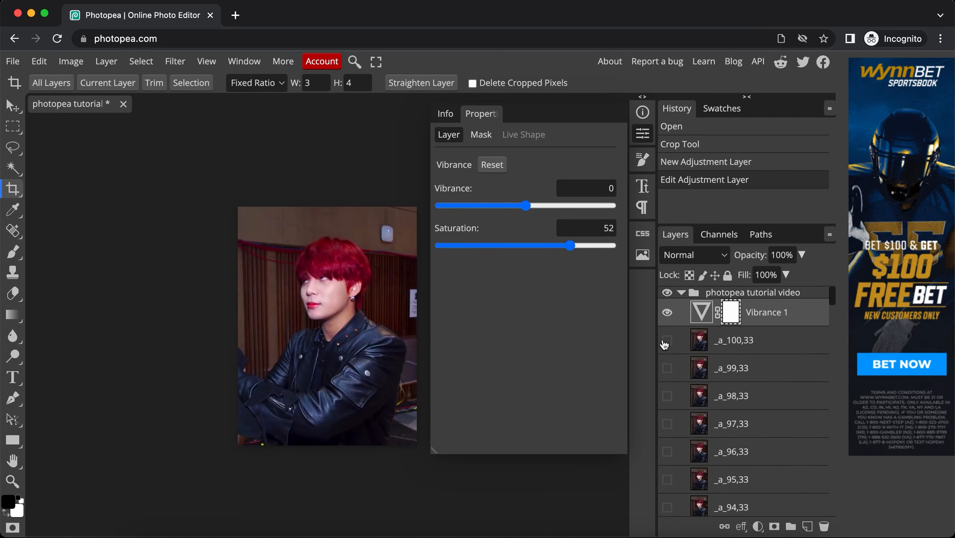
{"action": "left_click", "coordinate": [667, 313]}
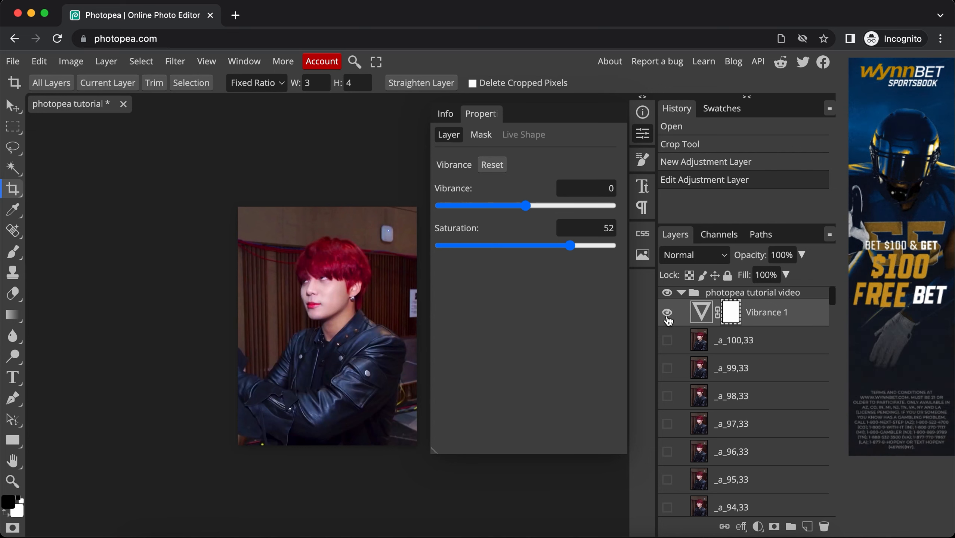
{"action": "left_click", "coordinate": [668, 313]}
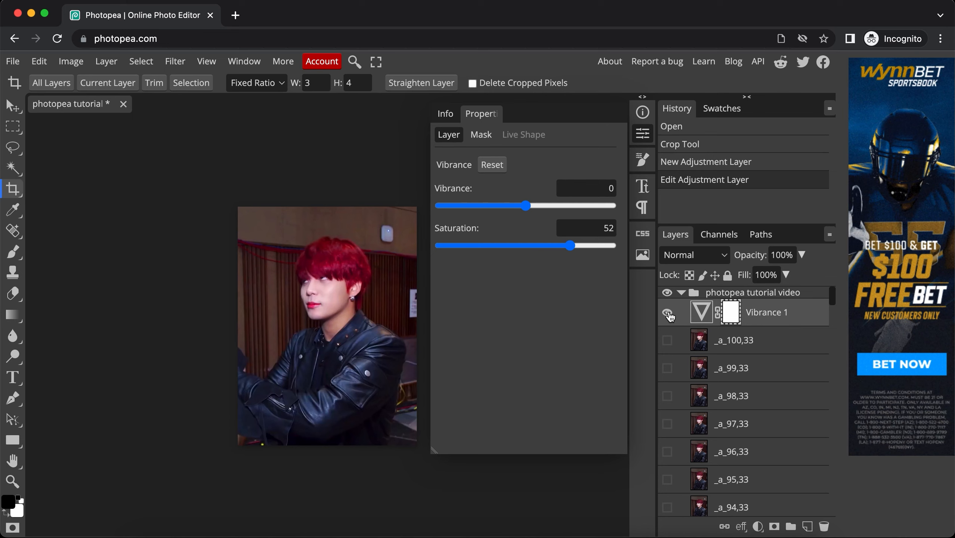
{"action": "left_click", "coordinate": [642, 133]}
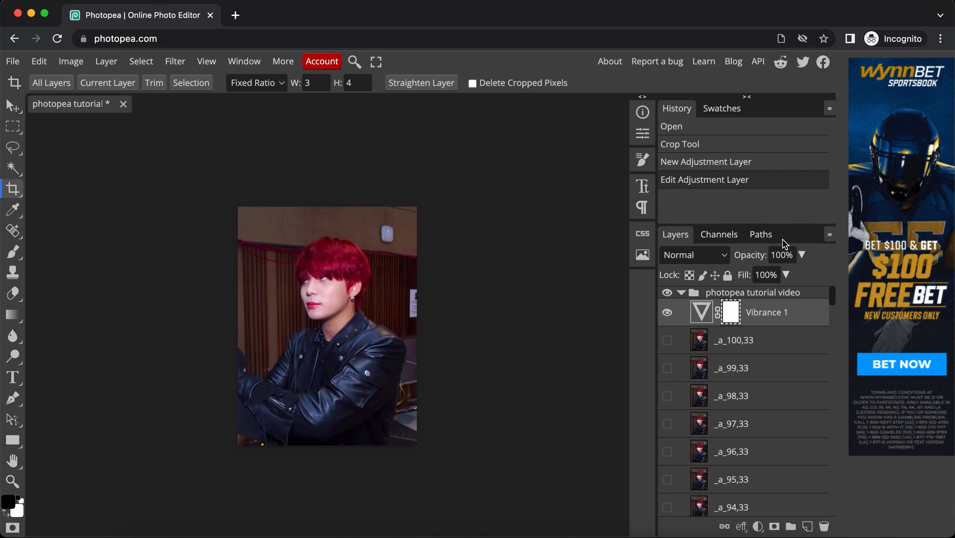
Step: Add a Selective Color adjustment layer above the Vibrance layer and target the Red colors
{"action": "left_click", "coordinate": [759, 526]}
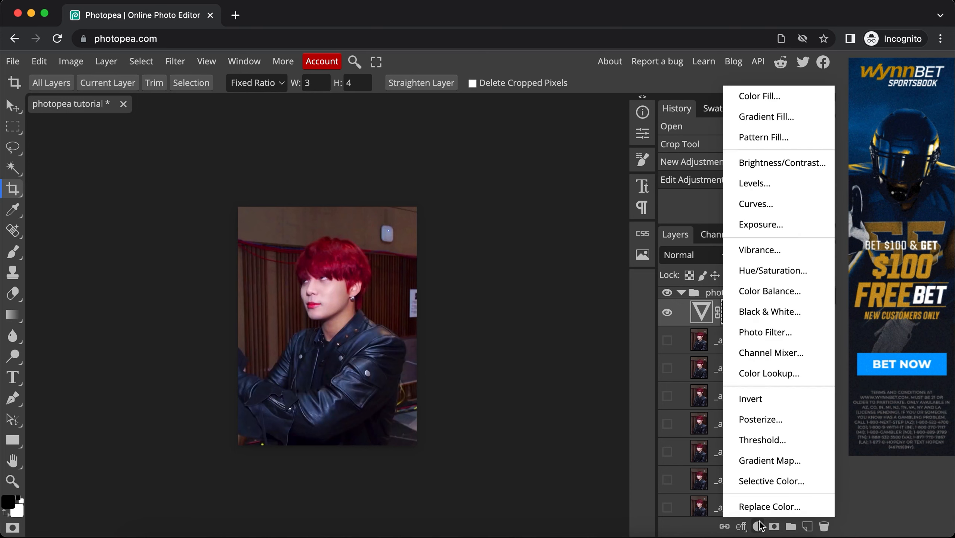
{"action": "left_click", "coordinate": [772, 481]}
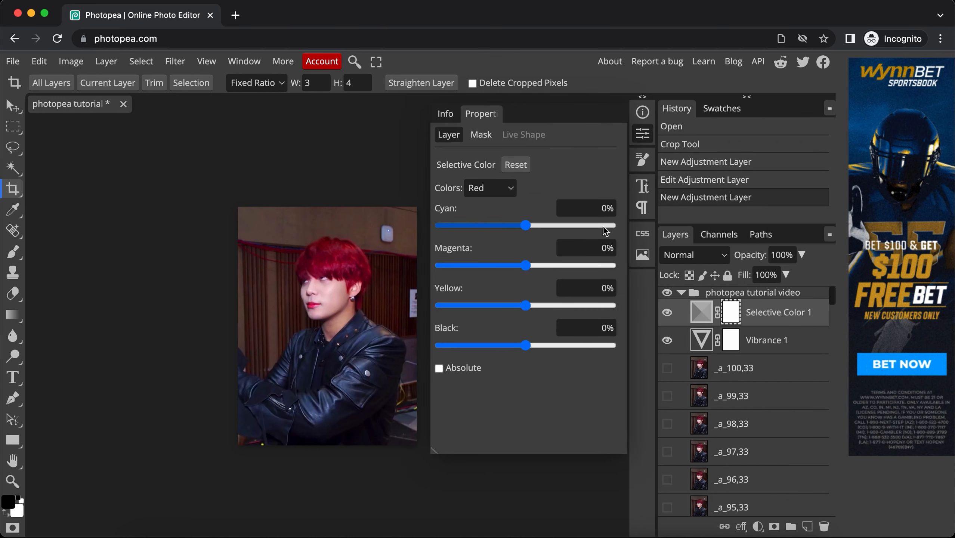
{"action": "left_click", "coordinate": [480, 189]}
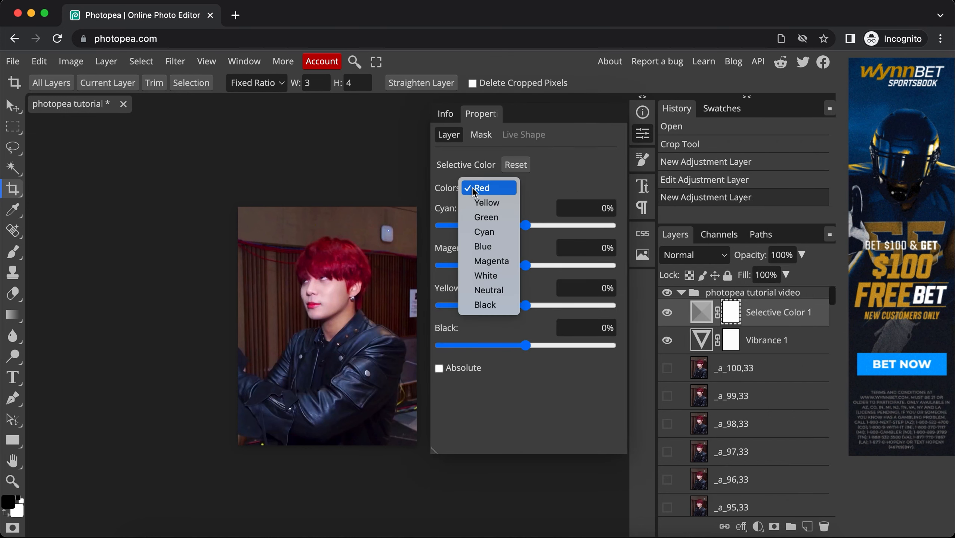
{"action": "left_click", "coordinate": [492, 190]}
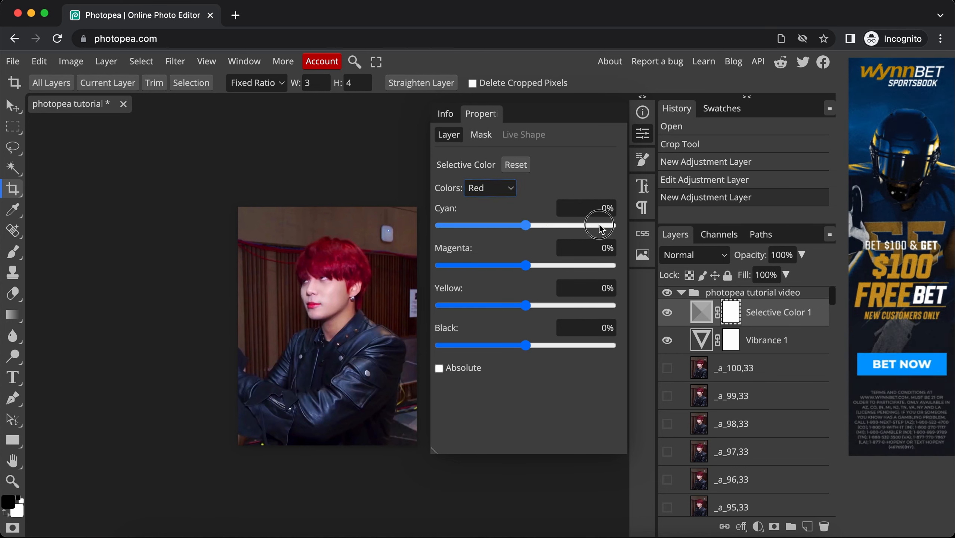
Step: Try Cyan amounts between 92% and -94% on the reds and return Cyan to 0%
{"action": "left_click_drag", "start_coordinate": [597, 228], "coordinate": [607, 227]}
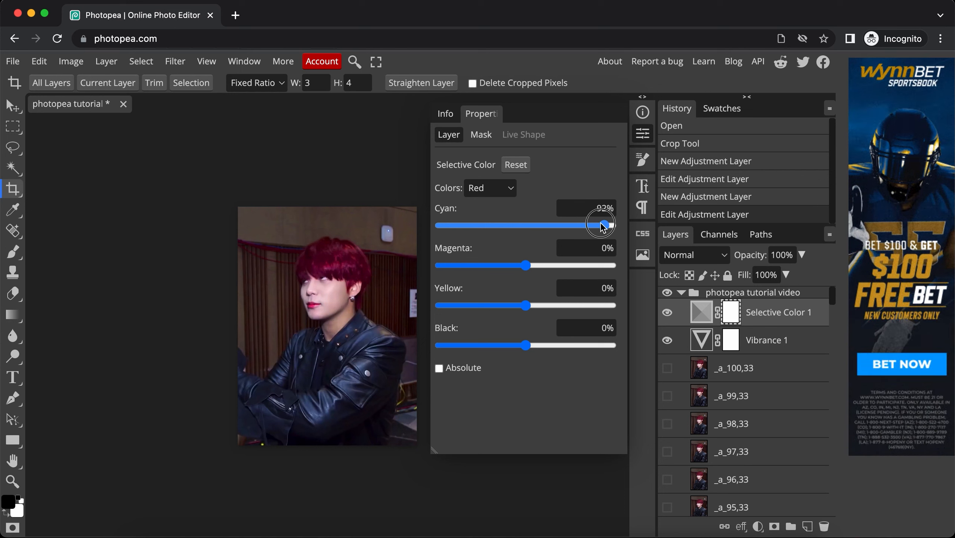
{"action": "left_click", "coordinate": [486, 226]}
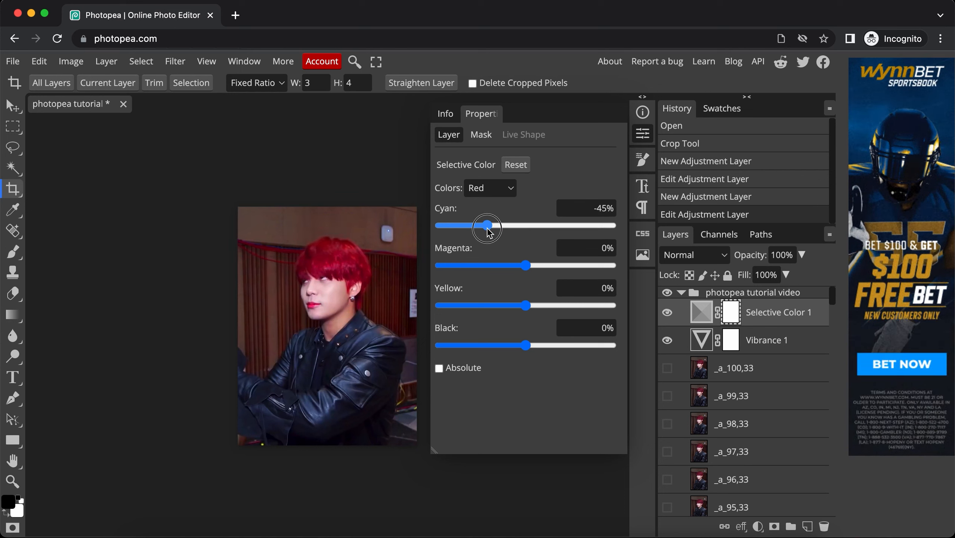
{"action": "left_click_drag", "start_coordinate": [486, 228], "coordinate": [511, 234]}
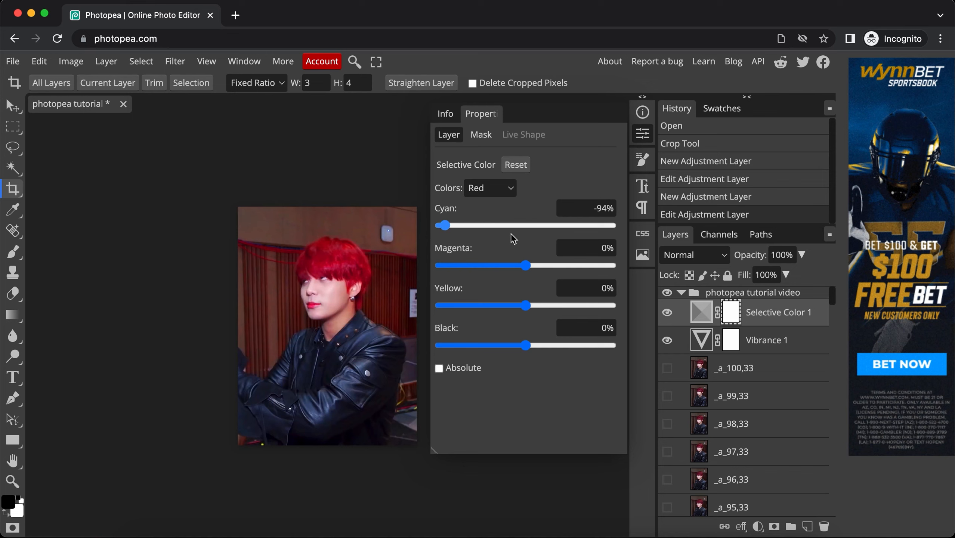
{"action": "double_click", "coordinate": [605, 208]}
{"action": "type", "text": "0"}
{"action": "key", "text": "Return"}
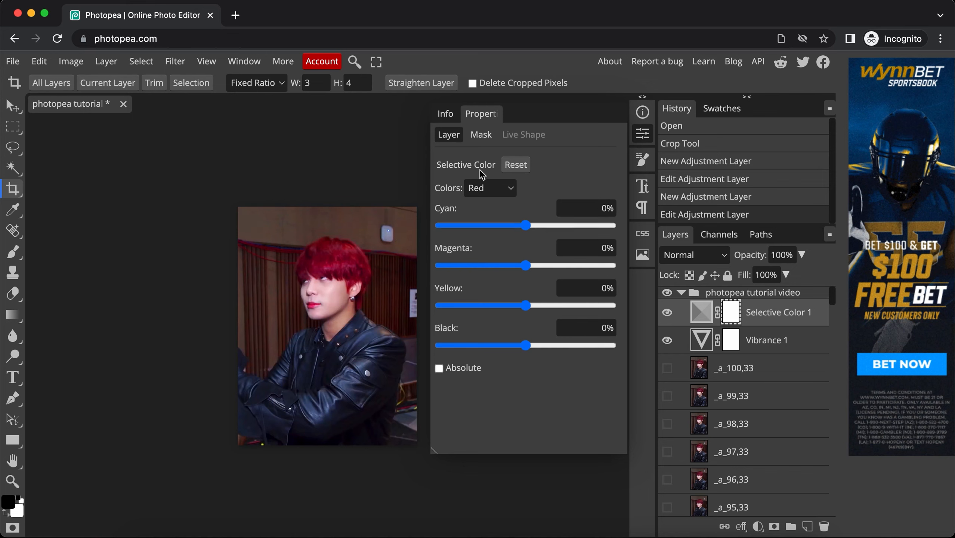
Step: Set the Black amount to 15% for the Black colors in the Selective Color adjustment and close its properties
{"action": "left_click", "coordinate": [486, 192]}
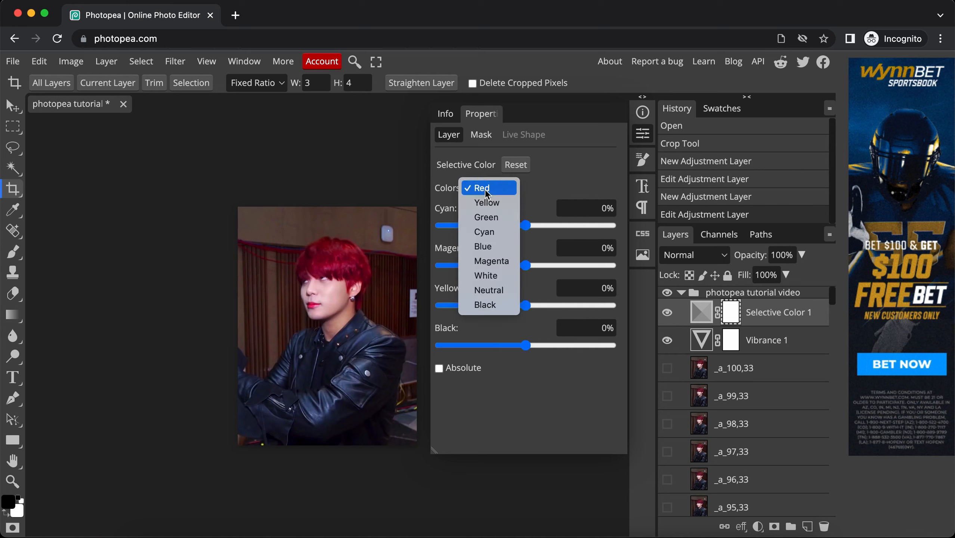
{"action": "left_click", "coordinate": [491, 306]}
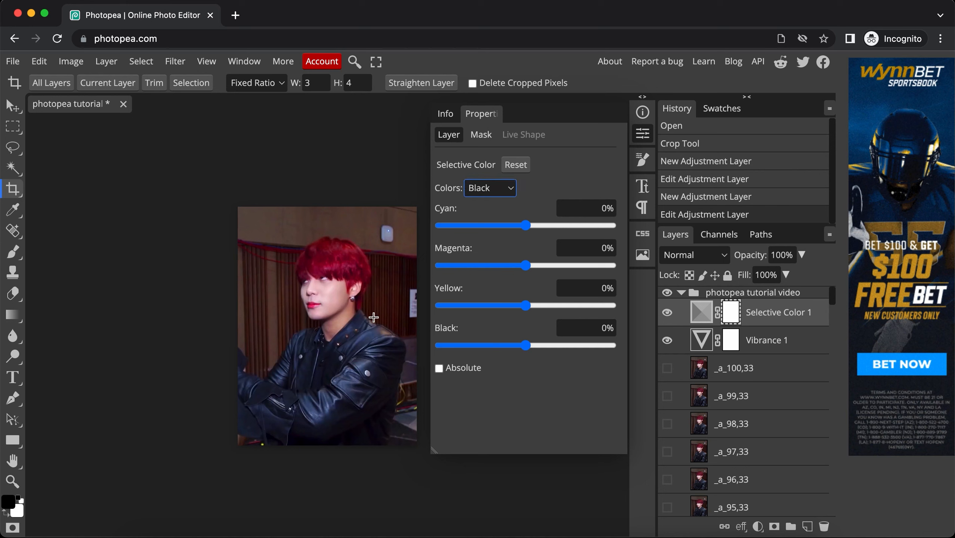
{"action": "left_click", "coordinate": [527, 346]}
{"action": "mouse_move", "coordinate": [527, 346]}
{"action": "left_mouse_down"}
{"action": "mouse_move", "coordinate": [554, 346]}
{"action": "mouse_move", "coordinate": [529, 345]}
{"action": "mouse_move", "coordinate": [539, 345]}
{"action": "left_mouse_up"}
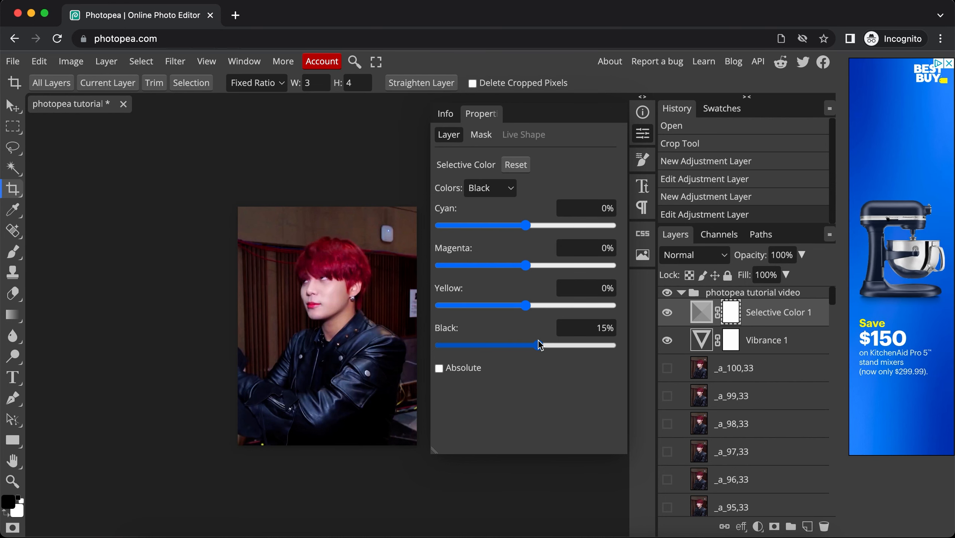
{"action": "left_click", "coordinate": [642, 134]}
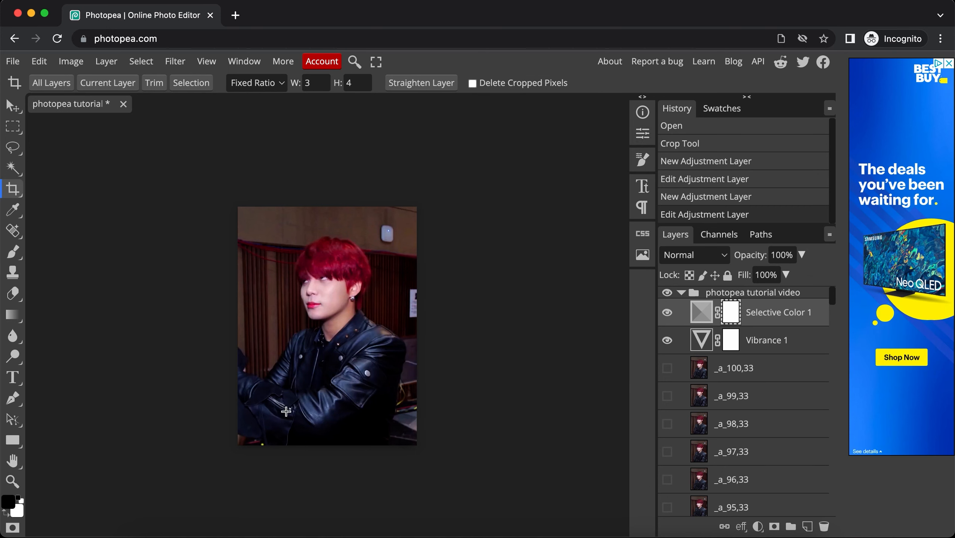
Step: Add a Hue/Saturation adjustment layer above the Selective Color layer and set Saturation to -75 for the Blue range
{"action": "left_click", "coordinate": [758, 526]}
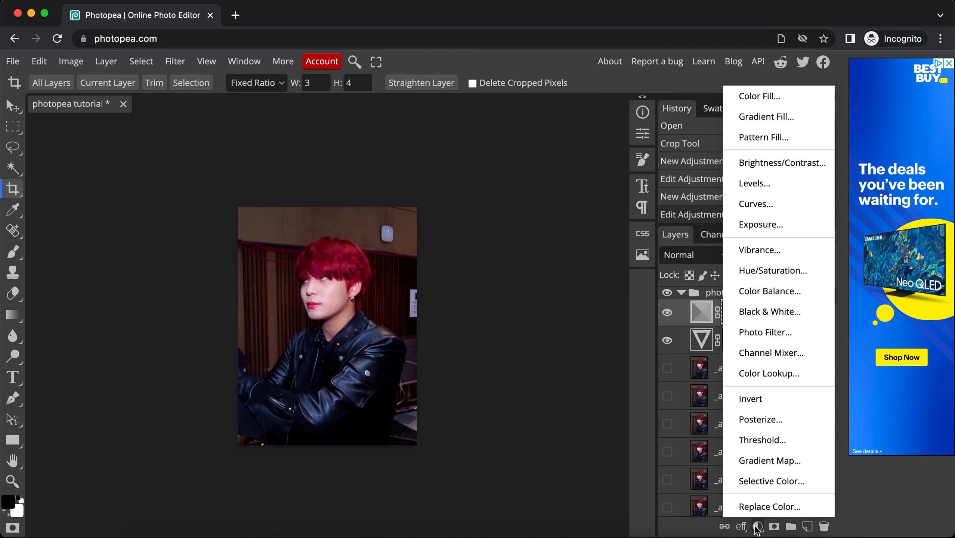
{"action": "left_click", "coordinate": [771, 270]}
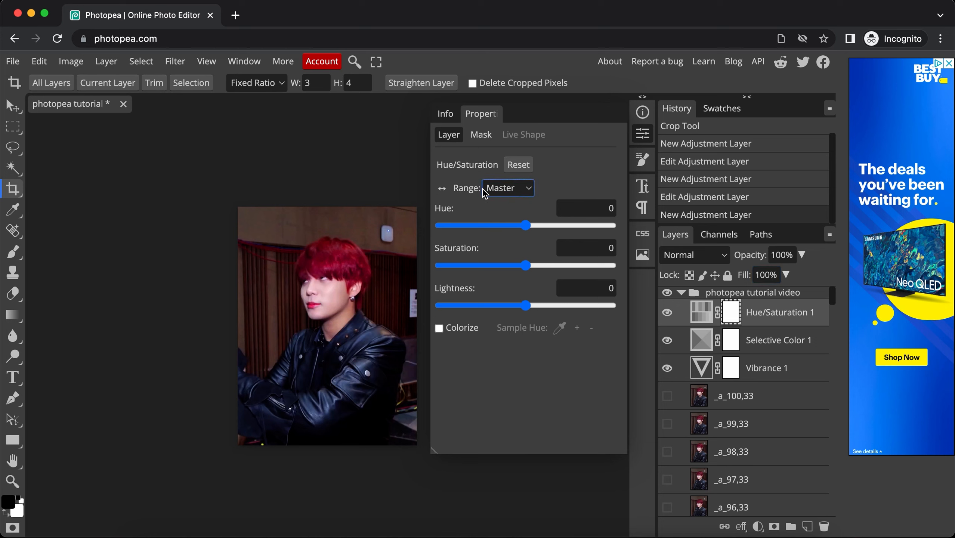
{"action": "left_click", "coordinate": [499, 192]}
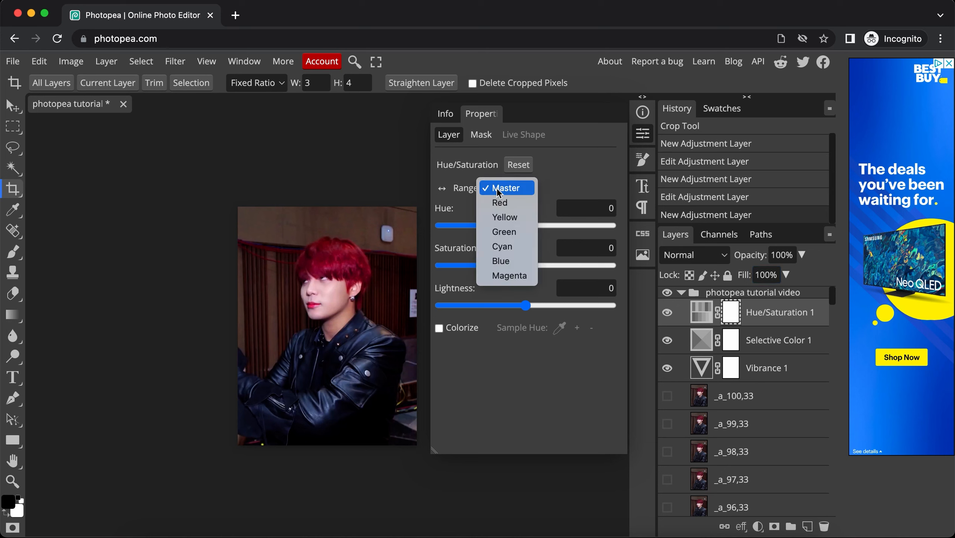
{"action": "left_click", "coordinate": [514, 261]}
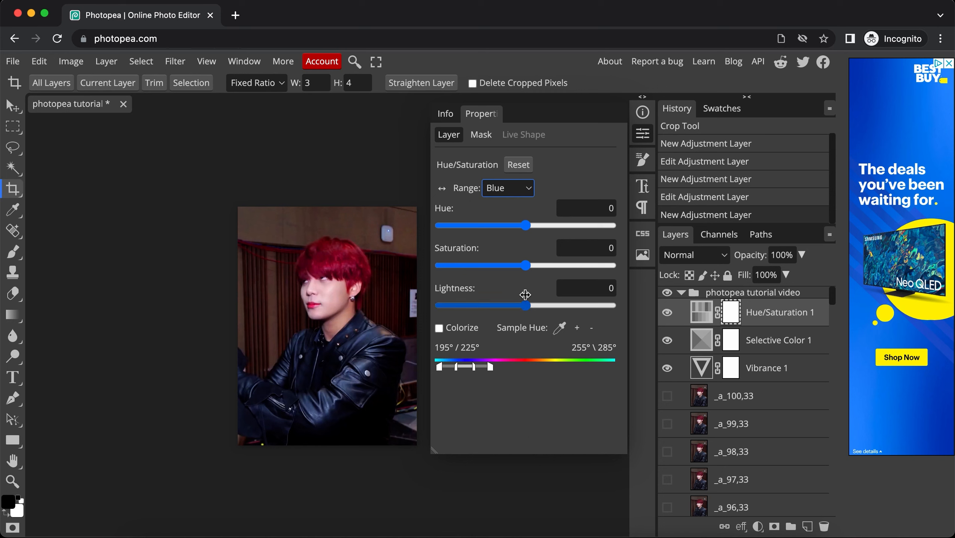
{"action": "left_click_drag", "start_coordinate": [527, 267], "coordinate": [462, 267]}
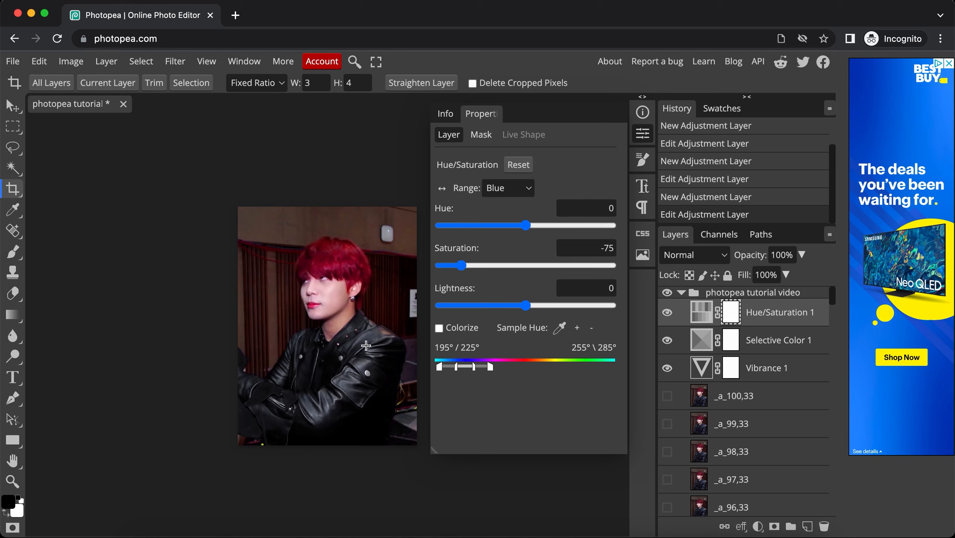
Step: Try Saturation amounts of -100, 69 and 48 for the Blue range in the Hue/Saturation adjustment
{"action": "left_click_drag", "start_coordinate": [437, 266], "coordinate": [429, 266]}
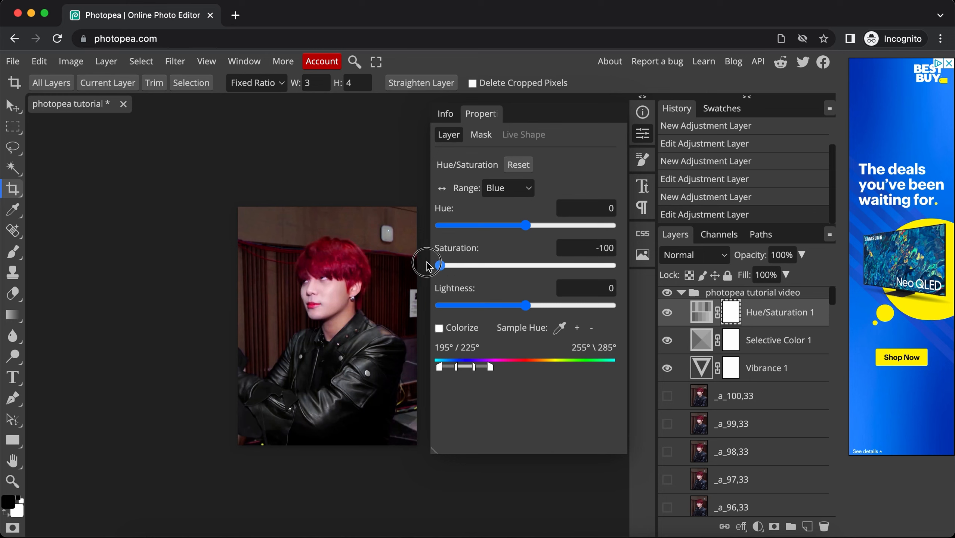
{"action": "left_click_drag", "start_coordinate": [558, 265], "coordinate": [585, 266]}
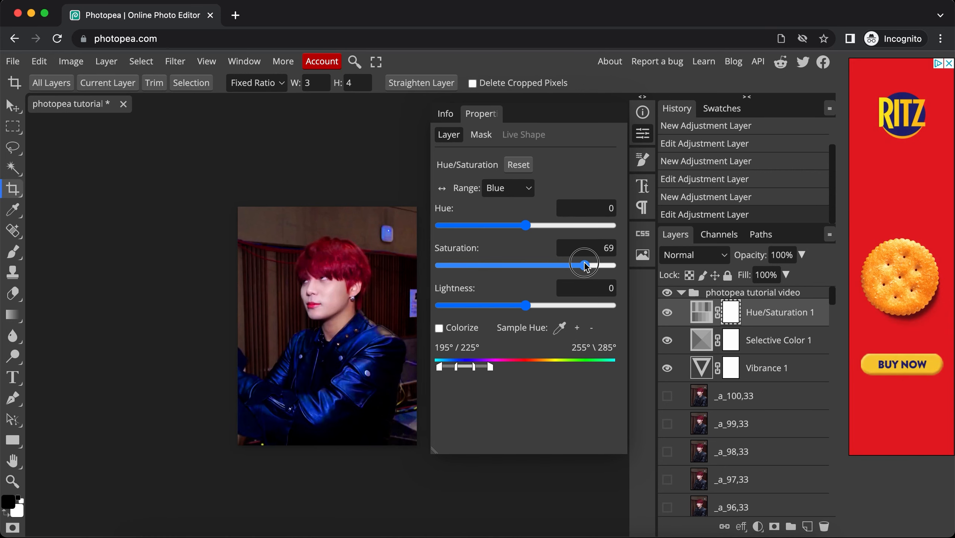
{"action": "left_click", "coordinate": [614, 249]}
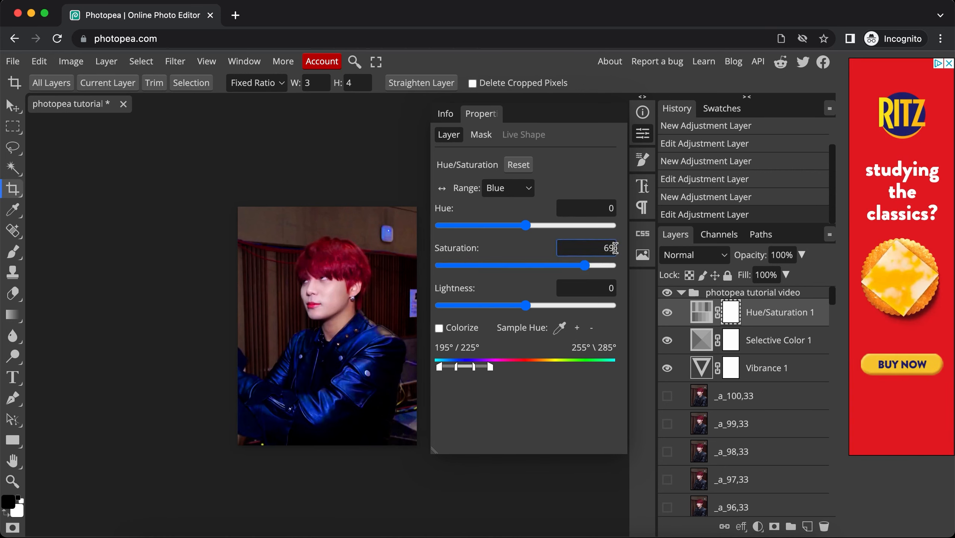
{"action": "key", "text": "BackSpace"}
{"action": "key", "text": "BackSpace"}
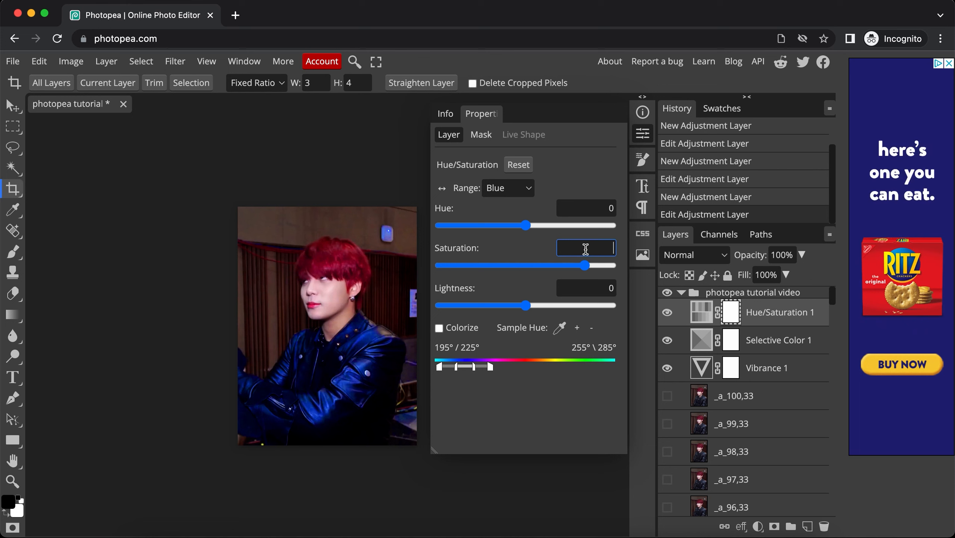
{"action": "key", "text": "Return"}
{"action": "left_click_drag", "start_coordinate": [530, 265], "coordinate": [567, 264]}
Step: Try a Hue shift of -145 on the Blue range and return Hue to 0
{"action": "left_click_drag", "start_coordinate": [525, 225], "coordinate": [459, 230]}
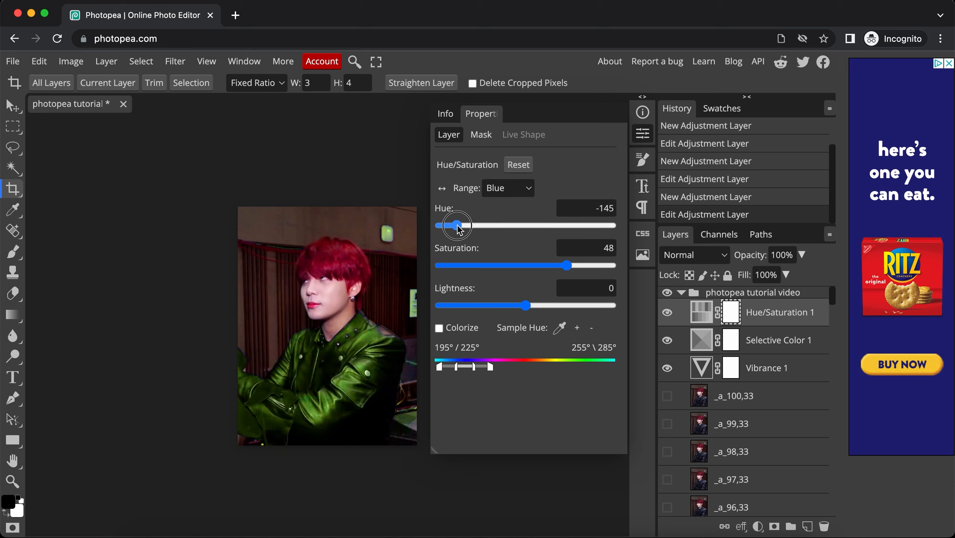
{"action": "left_click_drag", "start_coordinate": [613, 211], "coordinate": [539, 208]}
{"action": "type", "text": "0"}
{"action": "key", "text": "Return"}
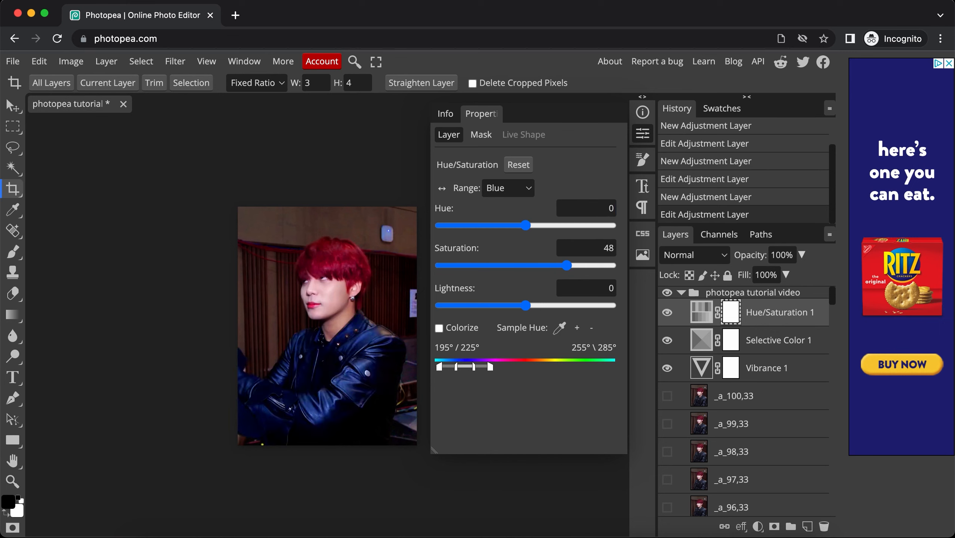
Step: Try darker and lighter Lightness amounts on the Blue range, up to 60, and return Lightness to 0
{"action": "left_click_drag", "start_coordinate": [526, 305], "coordinate": [442, 316]}
{"action": "left_click_drag", "start_coordinate": [443, 311], "coordinate": [556, 288]}
{"action": "left_click", "coordinate": [612, 288]}
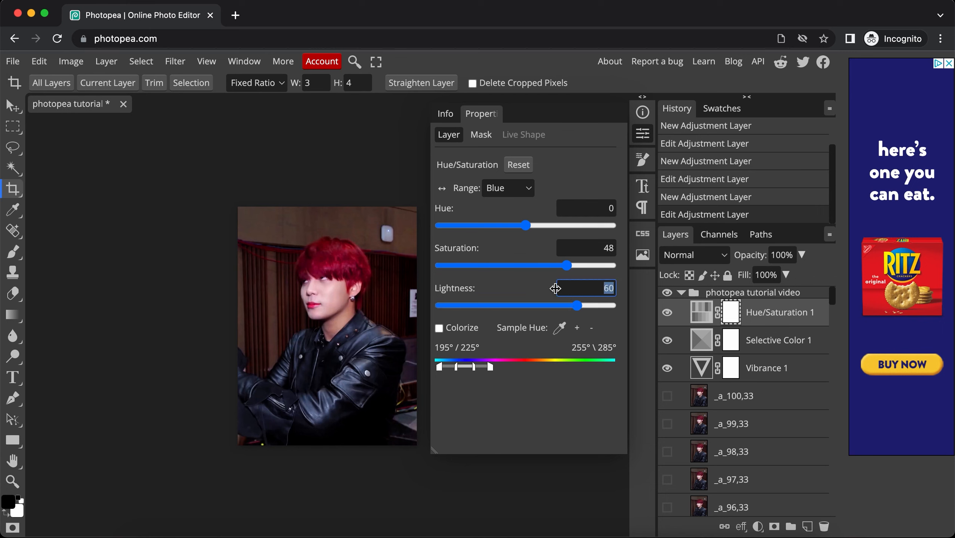
{"action": "type", "text": "0"}
{"action": "key", "text": "Return"}
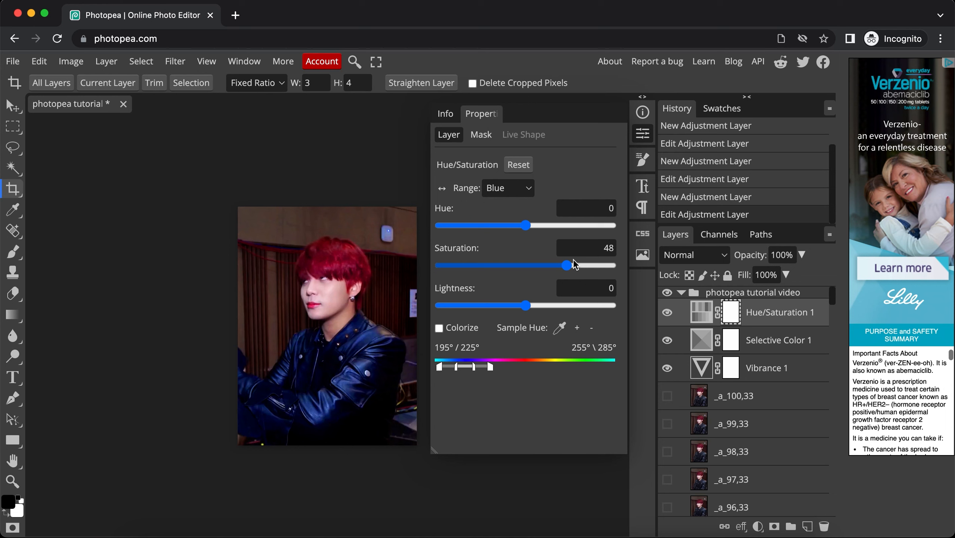
Step: Set the Blue range's Saturation to -94 and add a Replace Color adjustment layer above the Hue/Saturation layer
{"action": "left_click_drag", "start_coordinate": [569, 266], "coordinate": [451, 270]}
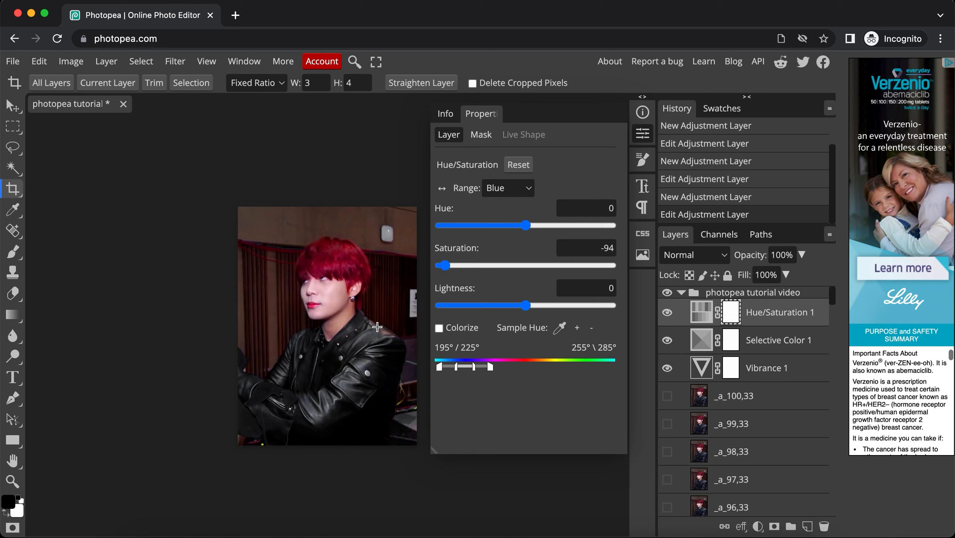
{"action": "left_click", "coordinate": [647, 132]}
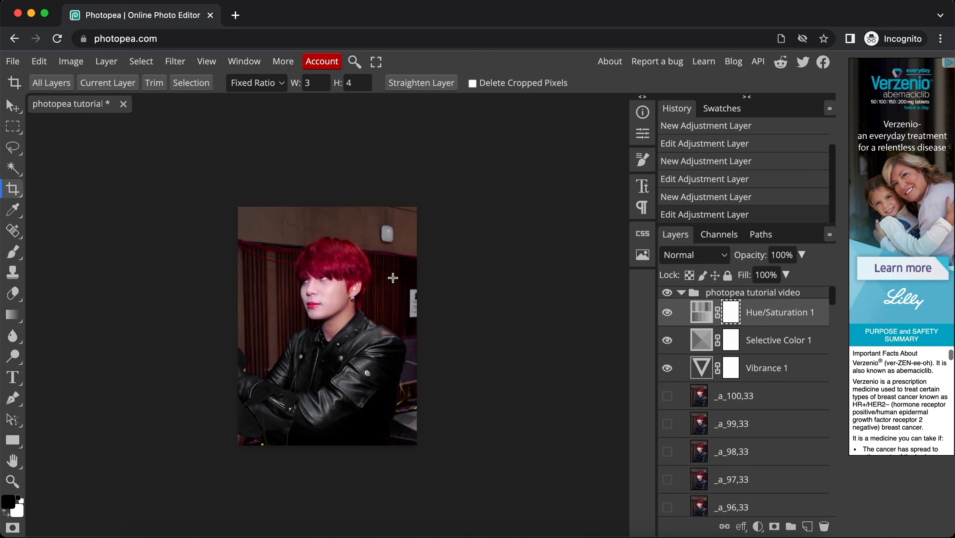
{"action": "left_click", "coordinate": [757, 526]}
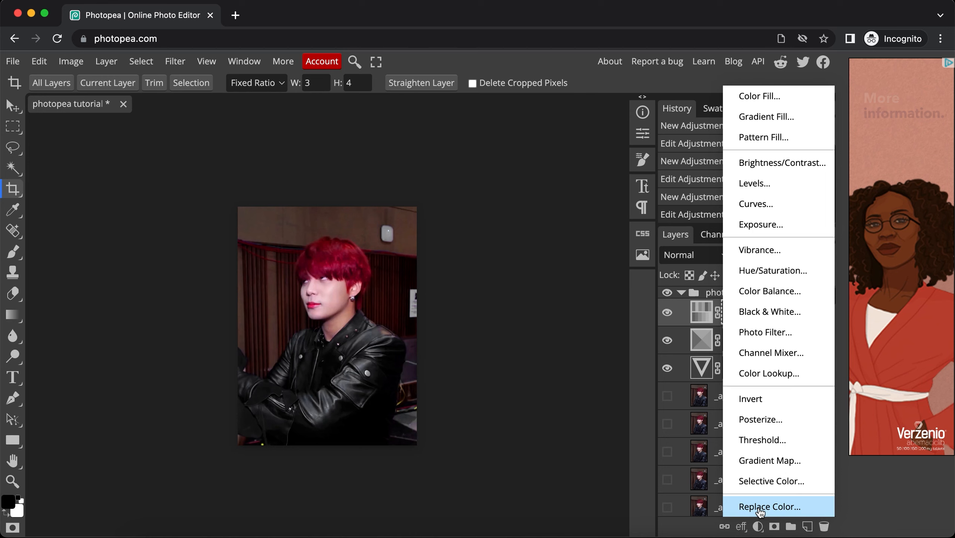
{"action": "left_click", "coordinate": [759, 506]}
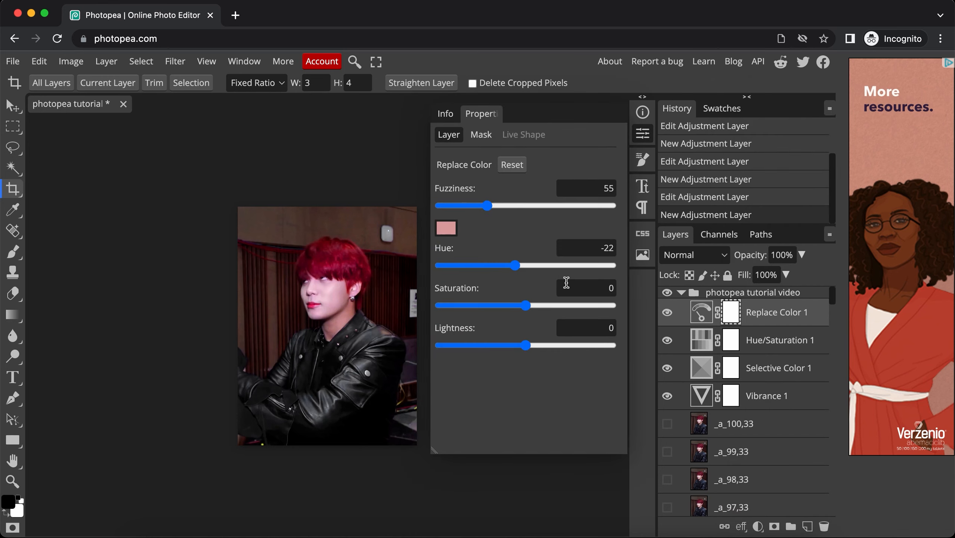
Step: Sample a red from the subject's hair as the color to replace in the Replace Color adjustment
{"action": "left_click", "coordinate": [451, 232]}
{"action": "left_click_drag", "start_coordinate": [377, 169], "coordinate": [842, 200]}
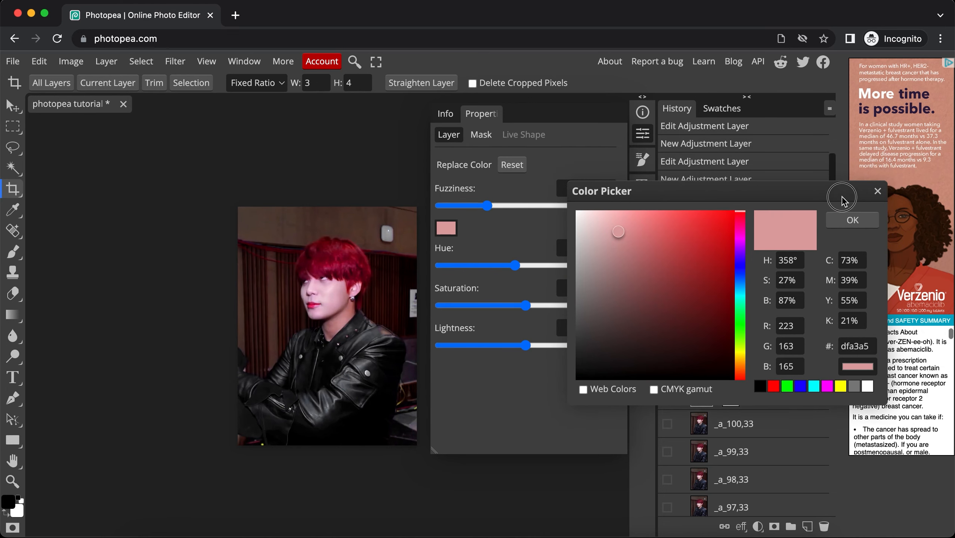
{"action": "left_click", "coordinate": [854, 366]}
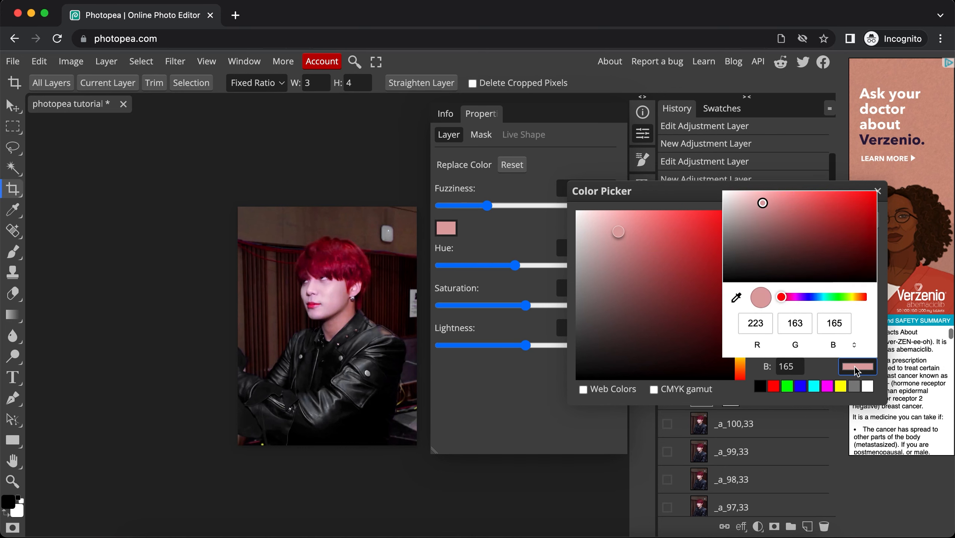
{"action": "left_click", "coordinate": [735, 299]}
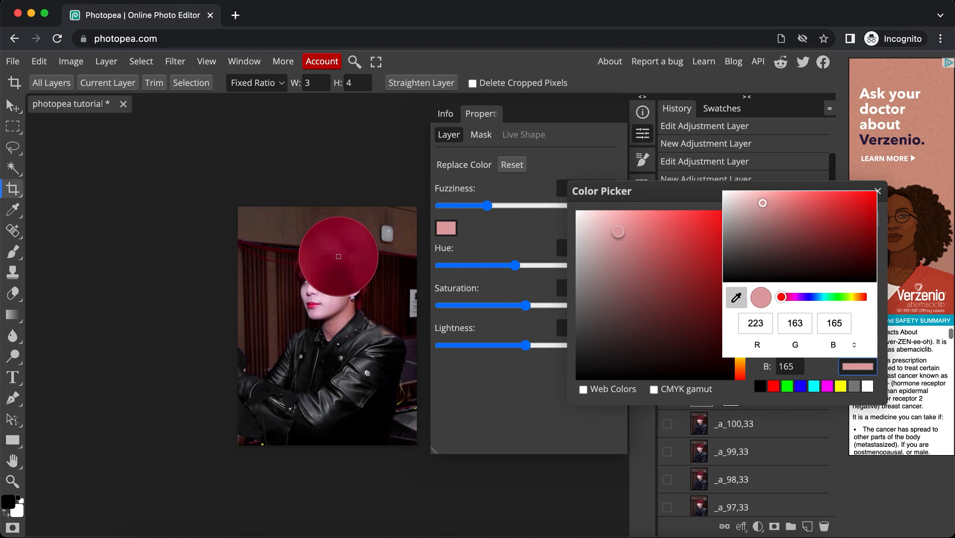
{"action": "left_click", "coordinate": [340, 257]}
{"action": "left_click", "coordinate": [626, 201]}
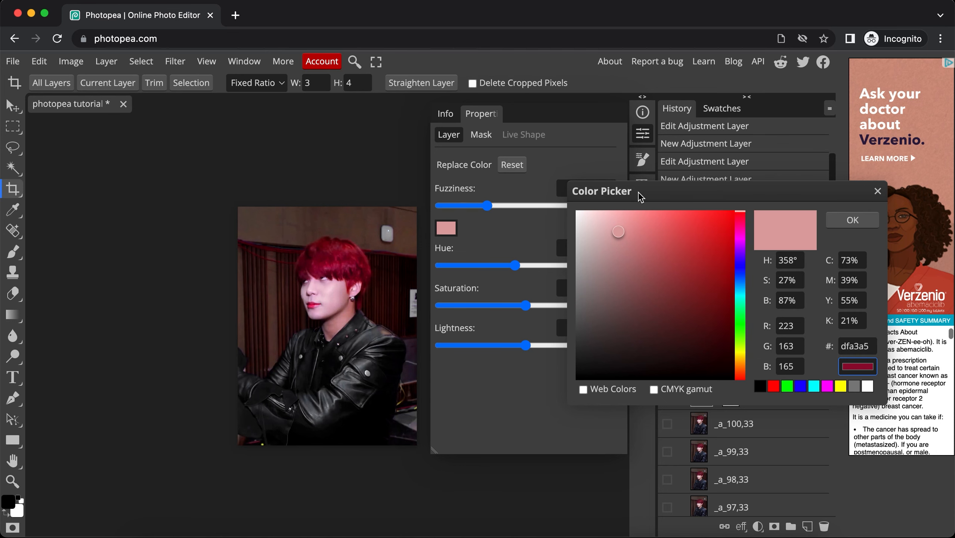
{"action": "left_click", "coordinate": [852, 220]}
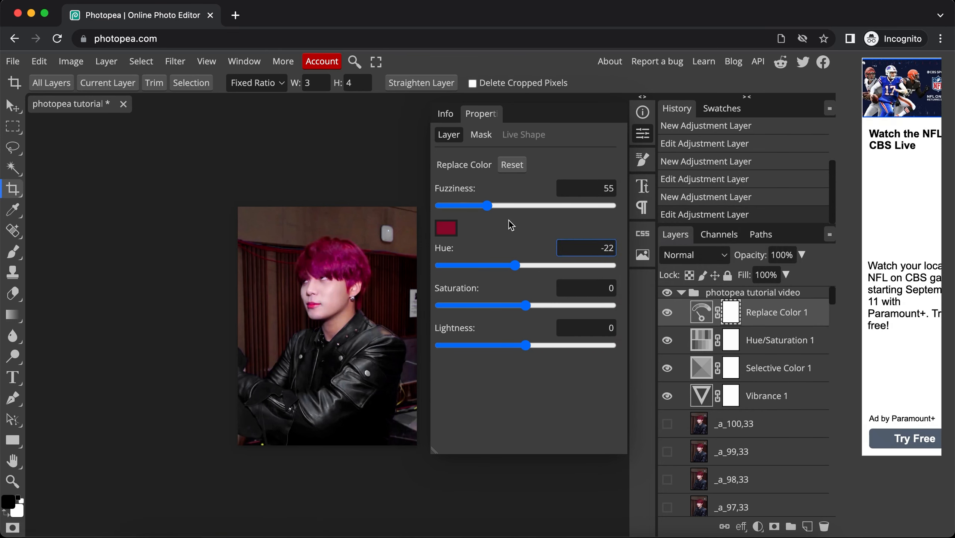
Step: Try Fuzziness amounts from 119 down to 25 and Hue shifts up to 112 on the replaced hair color
{"action": "left_click_drag", "start_coordinate": [489, 208], "coordinate": [543, 207]}
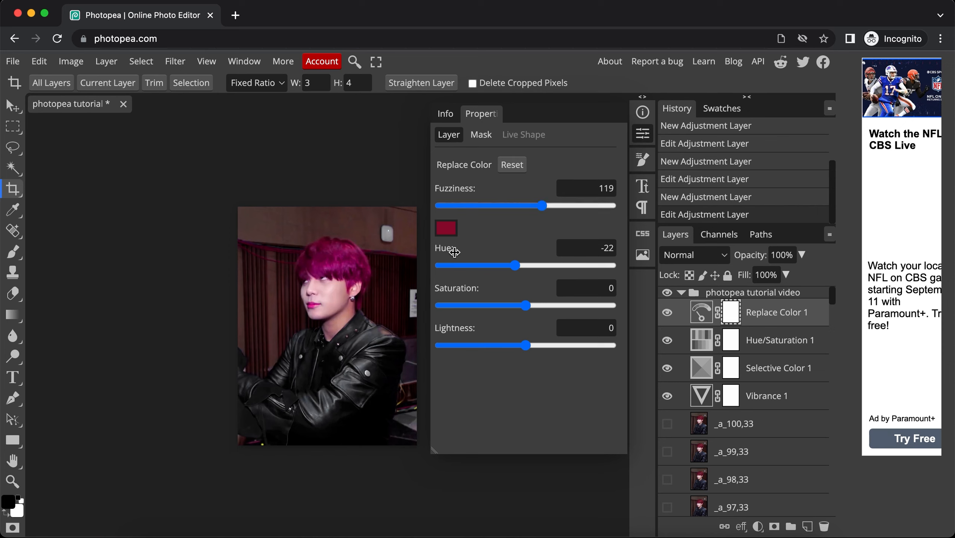
{"action": "left_click_drag", "start_coordinate": [516, 271], "coordinate": [542, 268]}
{"action": "left_click_drag", "start_coordinate": [540, 205], "coordinate": [503, 206]}
{"action": "left_click_drag", "start_coordinate": [542, 265], "coordinate": [580, 266]}
{"action": "left_click_drag", "start_coordinate": [502, 210], "coordinate": [463, 213]}
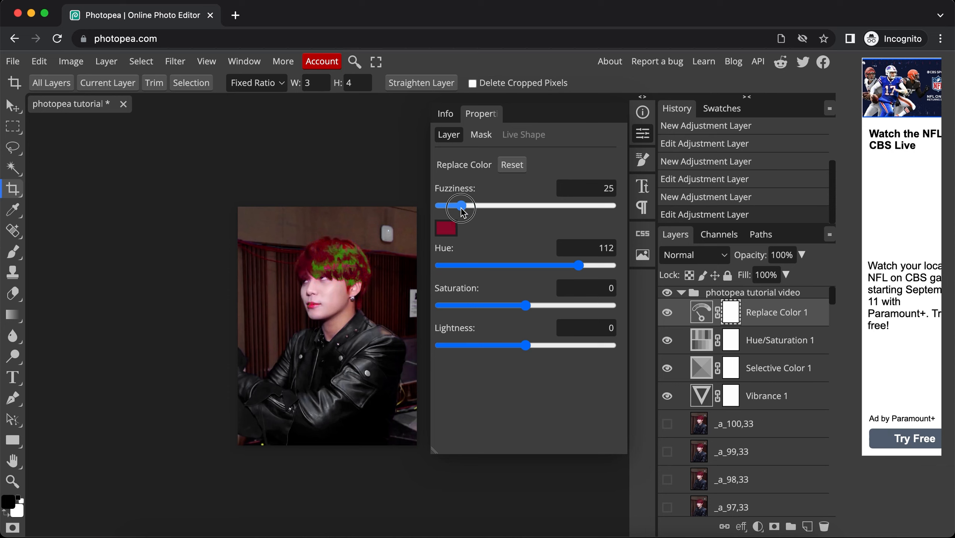
Step: Reset the Replace Color adjustment and sample the dark red 6a0520 from the hair as the color to replace
{"action": "left_click", "coordinate": [513, 168]}
{"action": "left_click", "coordinate": [448, 230]}
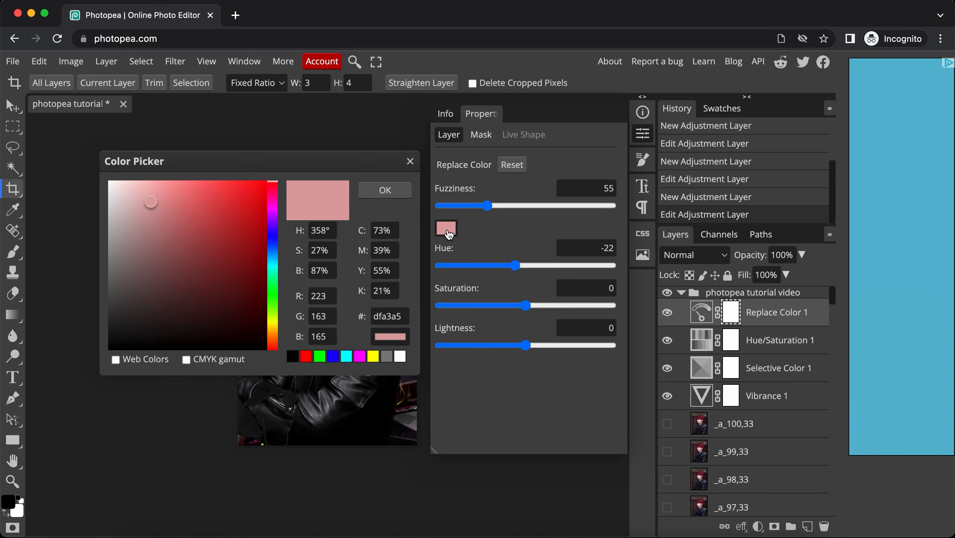
{"action": "left_click_drag", "start_coordinate": [335, 162], "coordinate": [785, 168]}
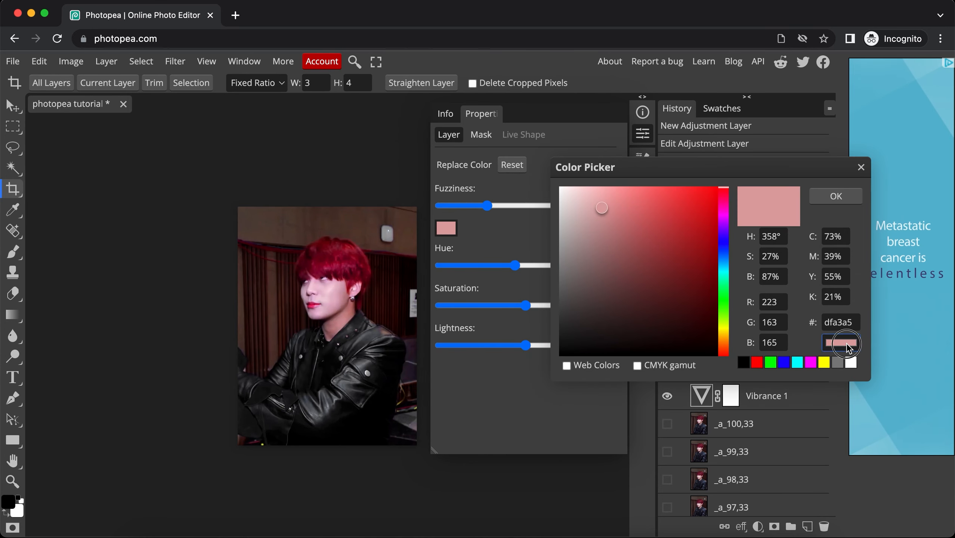
{"action": "left_click", "coordinate": [841, 342]}
{"action": "left_click", "coordinate": [720, 459]}
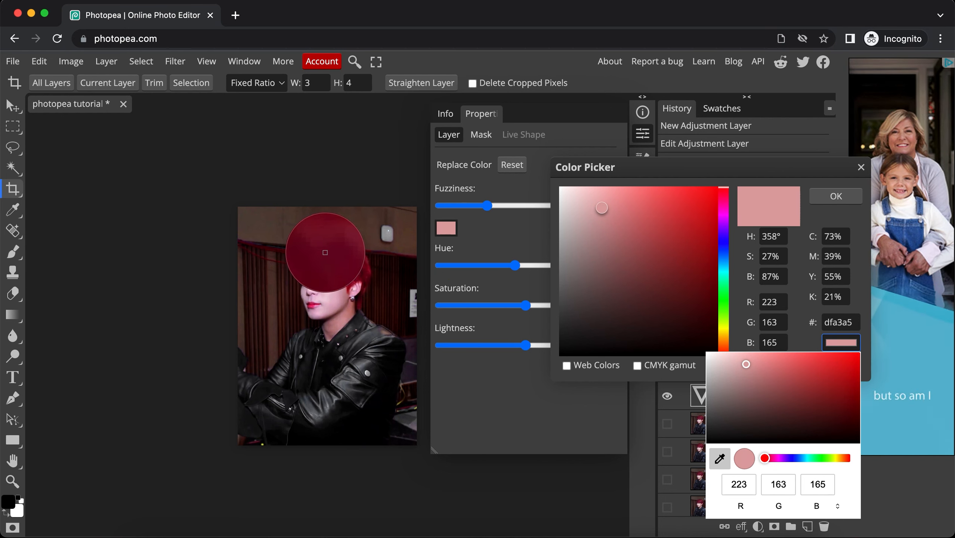
{"action": "left_click", "coordinate": [325, 254]}
{"action": "left_click", "coordinate": [644, 167]}
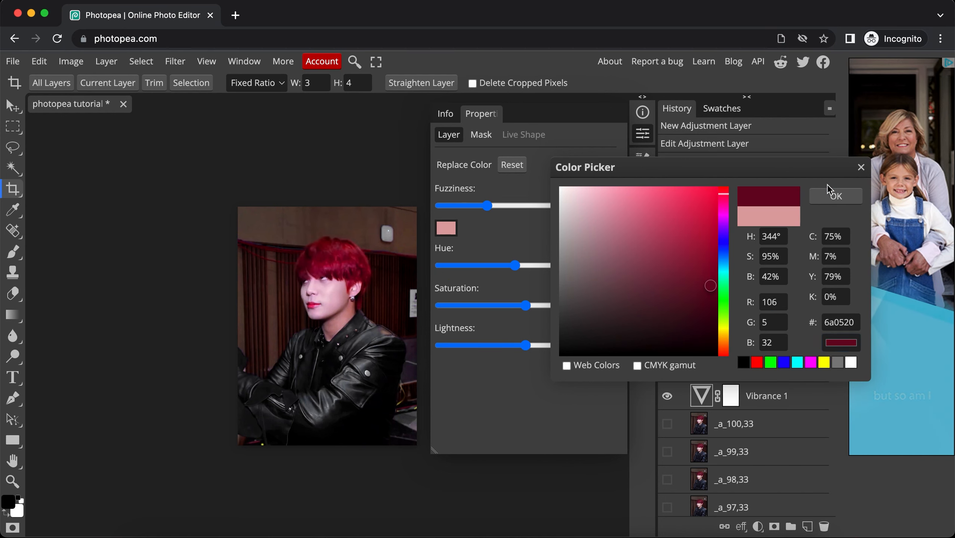
{"action": "left_click", "coordinate": [835, 195]}
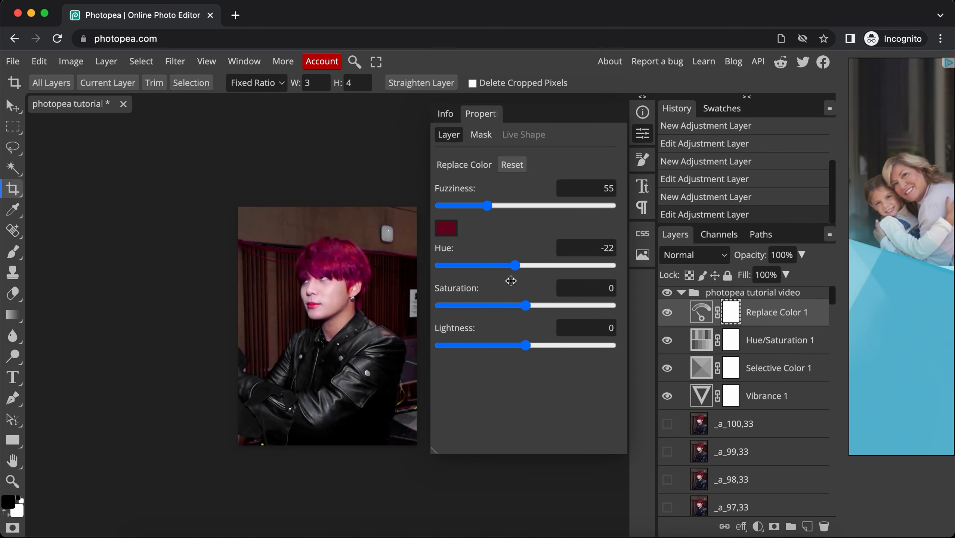
Step: Set Hue to 17 and Fuzziness to 66 for the replaced hair color, comparing with the layer's visibility toggled
{"action": "left_click_drag", "start_coordinate": [514, 266], "coordinate": [535, 265]}
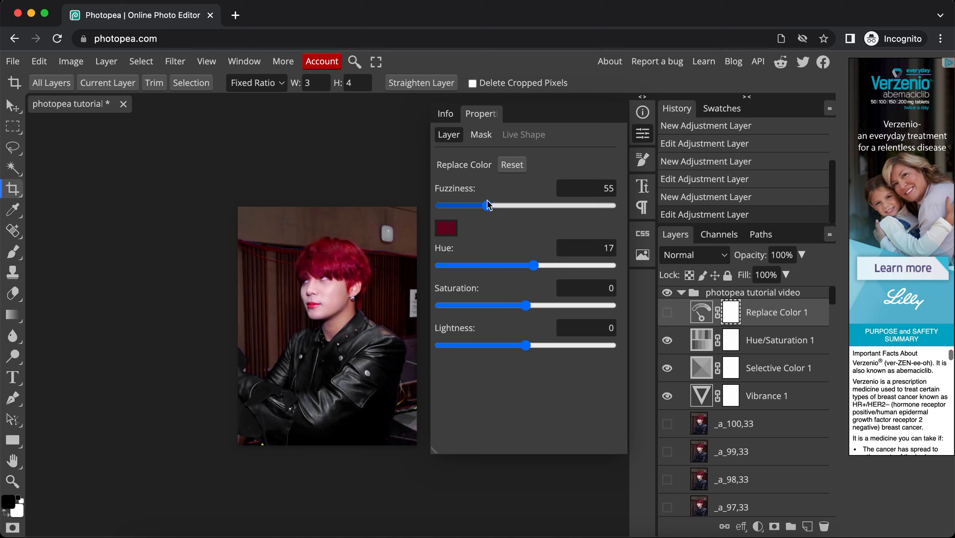
{"action": "left_click_drag", "start_coordinate": [488, 205], "coordinate": [496, 205]}
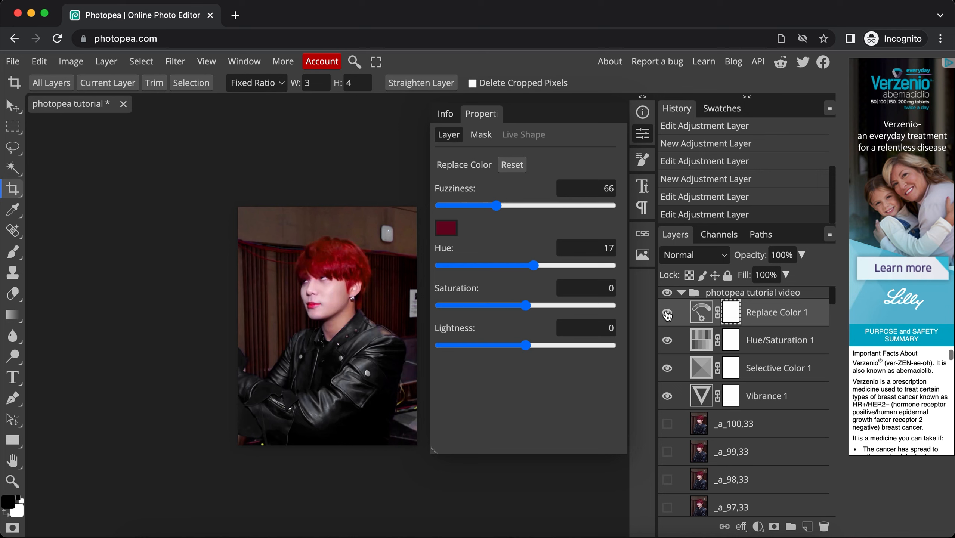
{"action": "left_click", "coordinate": [667, 313]}
Step: Set the Replace Color Saturation to 46 and close the adjustment's properties
{"action": "left_click", "coordinate": [523, 305]}
{"action": "left_click", "coordinate": [550, 305]}
{"action": "left_click_drag", "start_coordinate": [550, 306], "coordinate": [566, 306]}
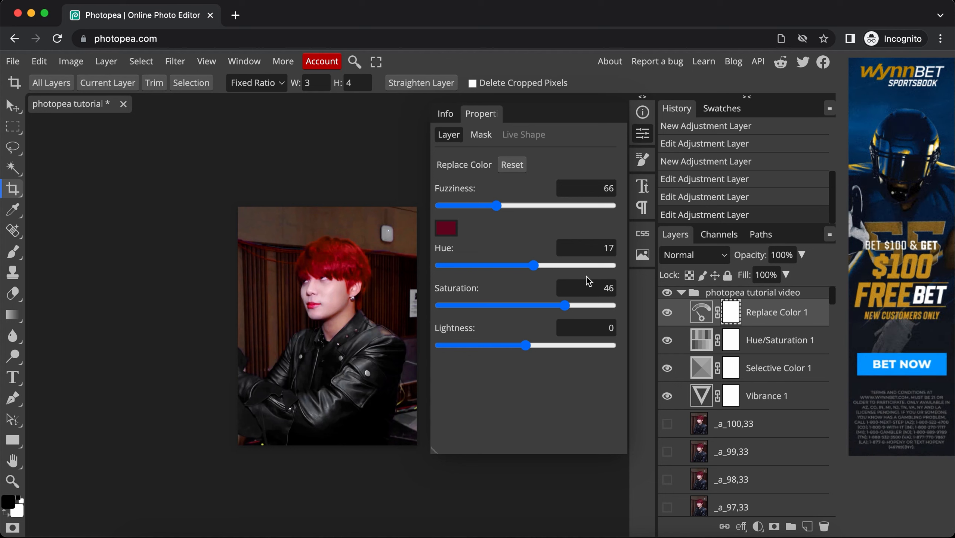
{"action": "left_click", "coordinate": [642, 134]}
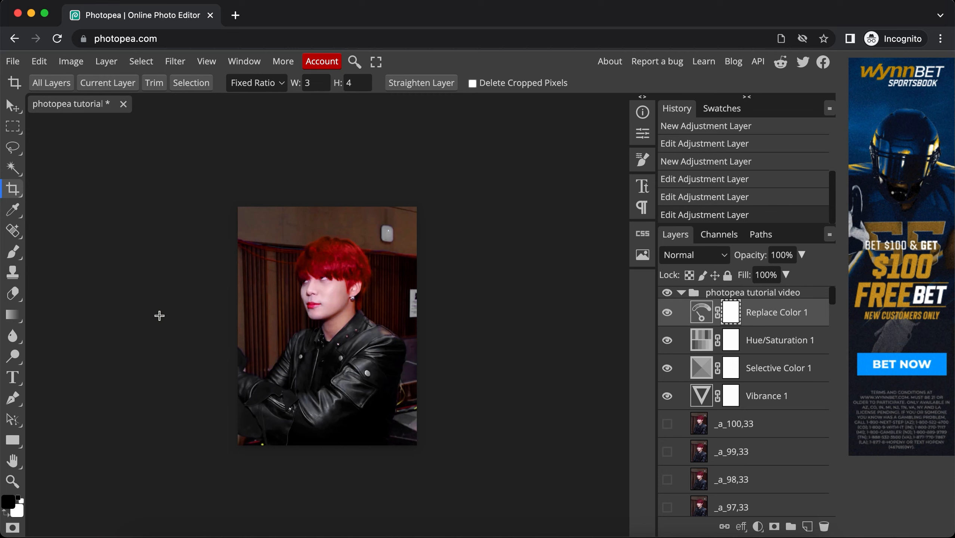
Step: Add a text box across the jacket with the text "here is my watermark"
{"action": "left_click", "coordinate": [11, 379]}
{"action": "mouse_move", "coordinate": [255, 368]}
{"action": "left_mouse_down"}
{"action": "mouse_move", "coordinate": [419, 413]}
{"action": "mouse_move", "coordinate": [397, 411]}
{"action": "left_mouse_up"}
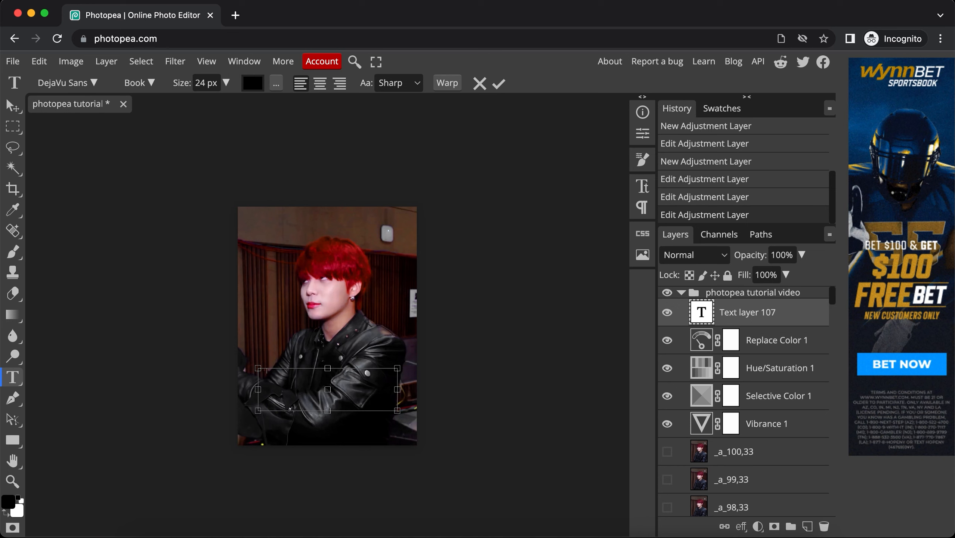
{"action": "type", "text": "..."}
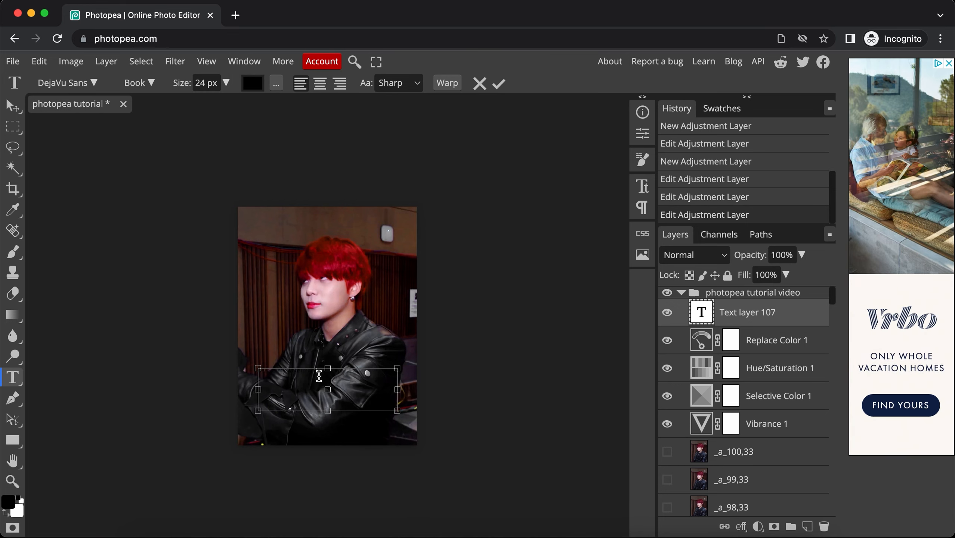
Step: Select the whole watermark text and change its color to white
{"action": "left_click_drag", "start_coordinate": [319, 374], "coordinate": [196, 364]}
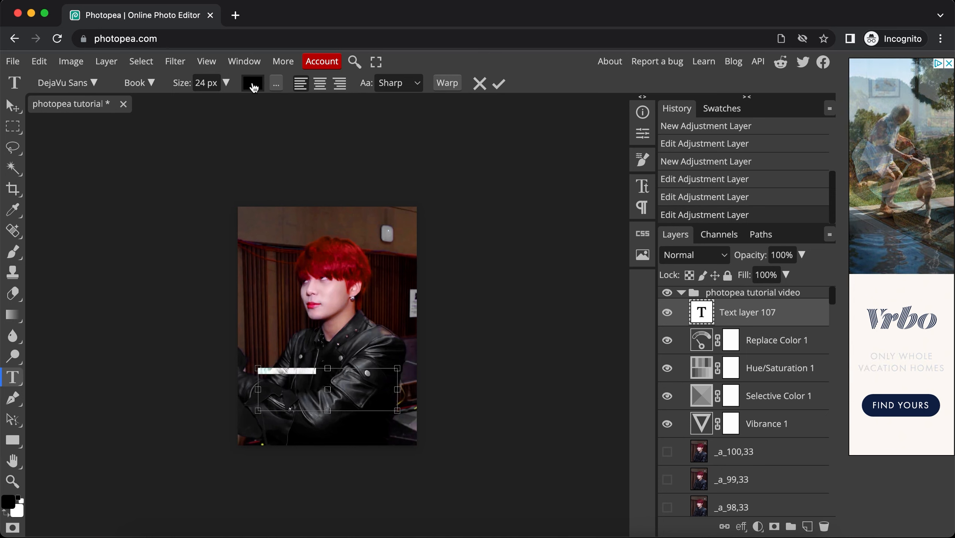
{"action": "left_click", "coordinate": [253, 83]}
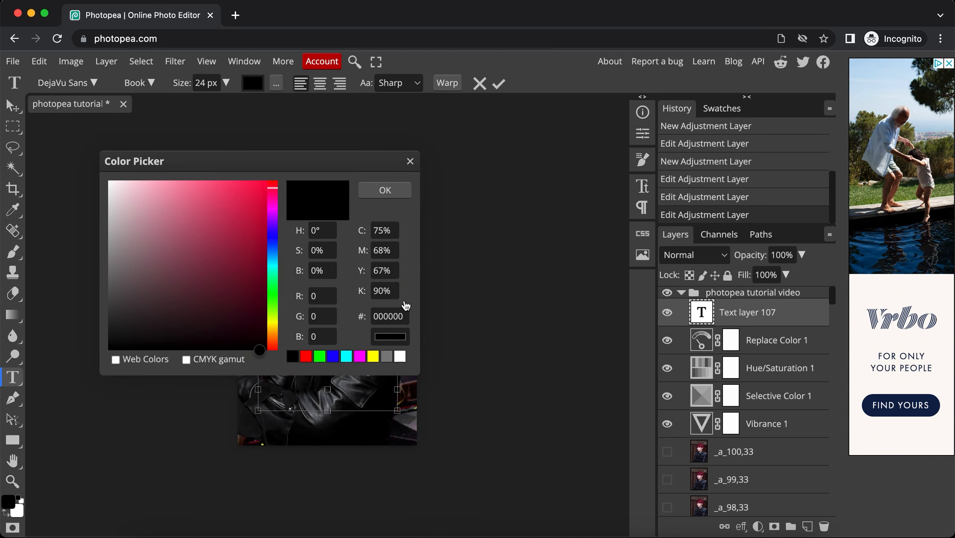
{"action": "left_click", "coordinate": [400, 356]}
{"action": "left_click", "coordinate": [382, 196]}
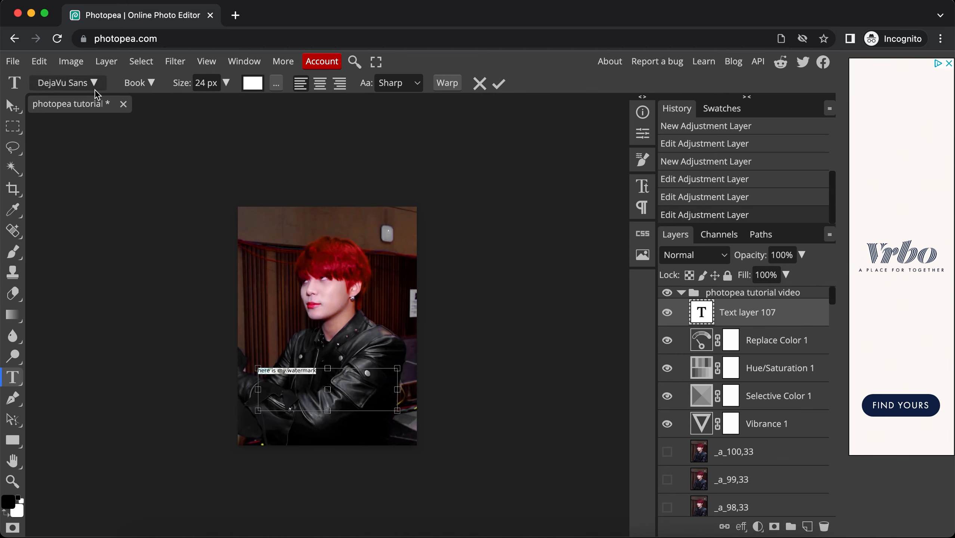
Step: Set the selected watermark text to the Homemade Apple font at 30 px and centre-align it
{"action": "left_click", "coordinate": [71, 85]}
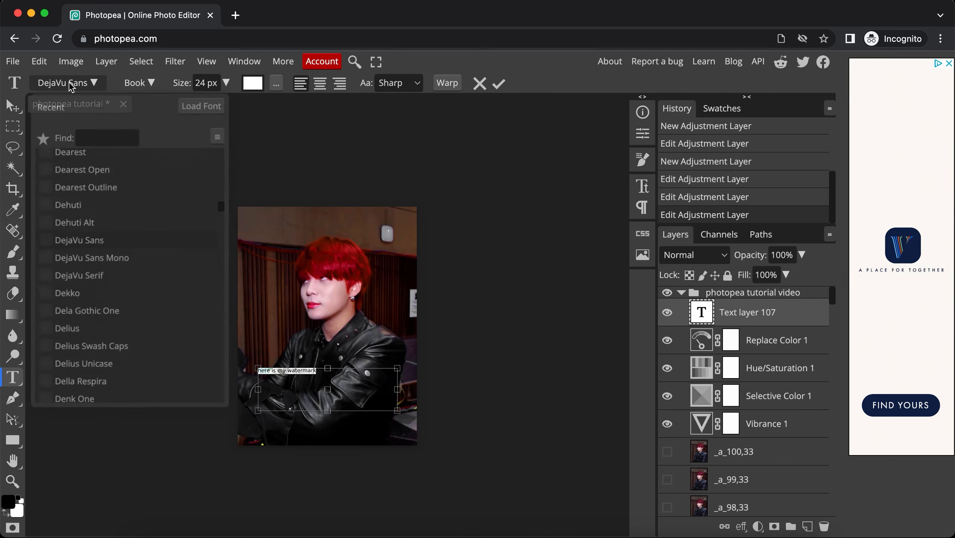
{"action": "type", "text": "apple"}
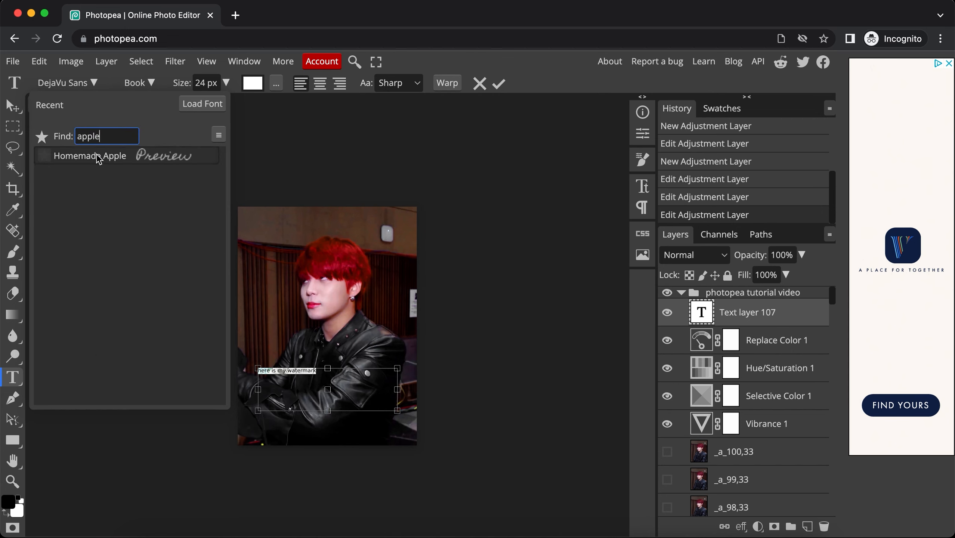
{"action": "left_click", "coordinate": [99, 159]}
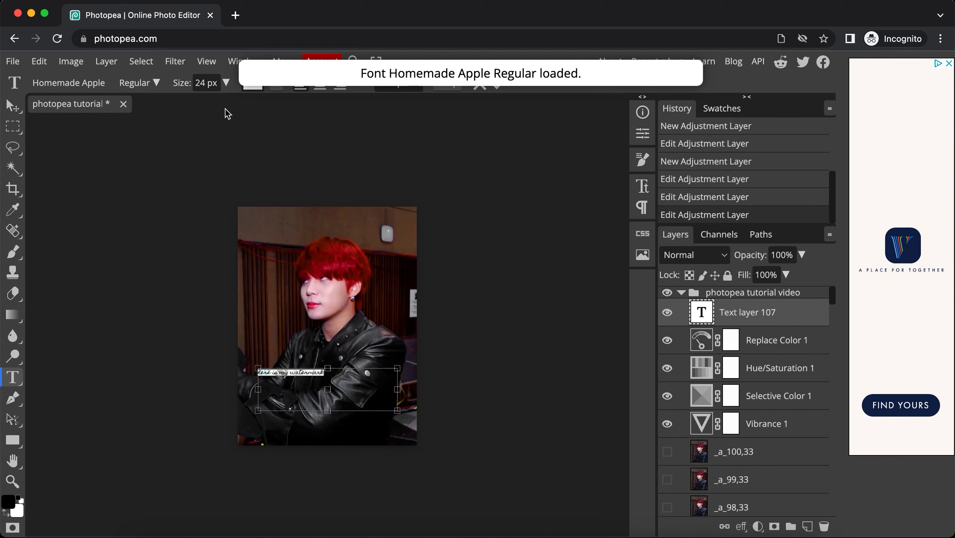
{"action": "left_click", "coordinate": [204, 84]}
{"action": "double_click", "coordinate": [205, 83]}
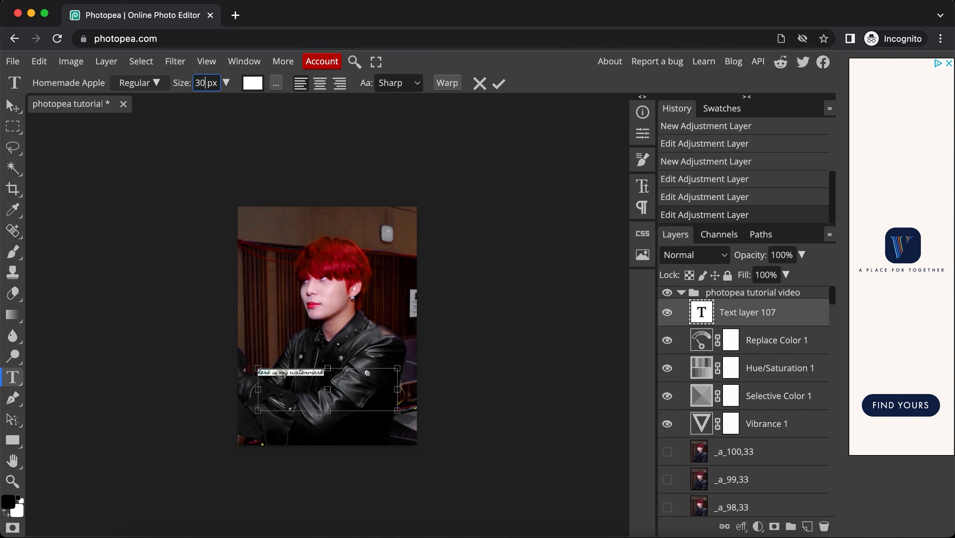
{"action": "type", "text": "30"}
{"action": "key", "text": "Return"}
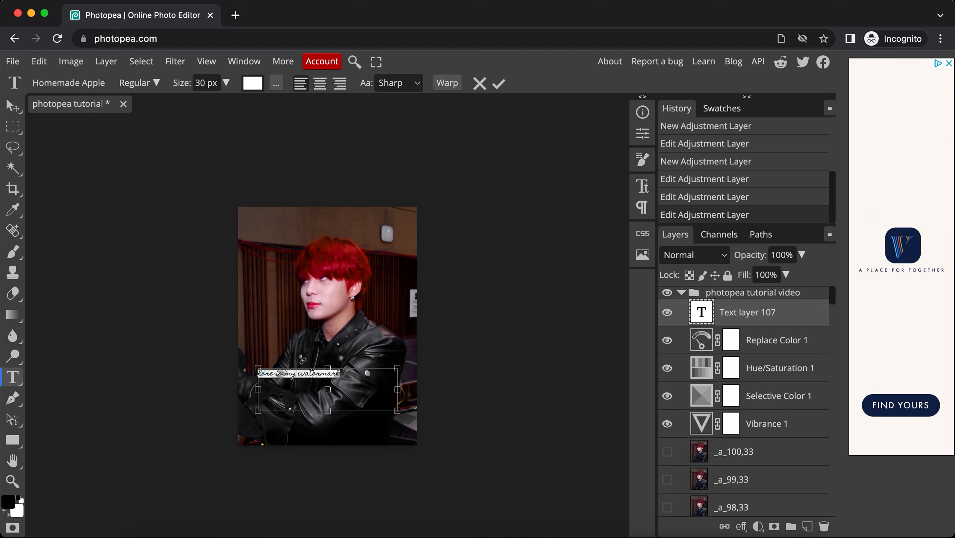
{"action": "left_click", "coordinate": [321, 84]}
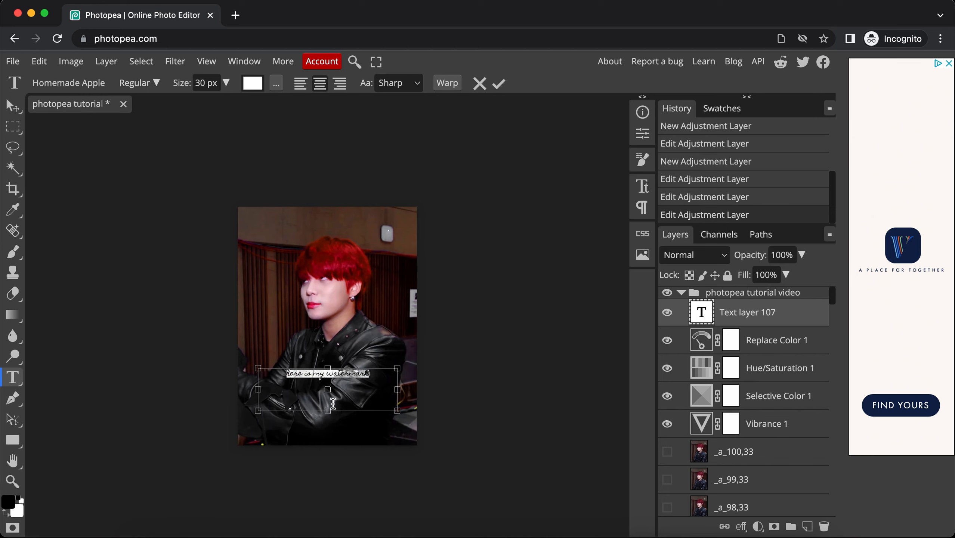
Step: Shrink the watermark's text box to the height of one line, move it to the image's bottom edge and commit the text
{"action": "left_click_drag", "start_coordinate": [329, 410], "coordinate": [332, 381]}
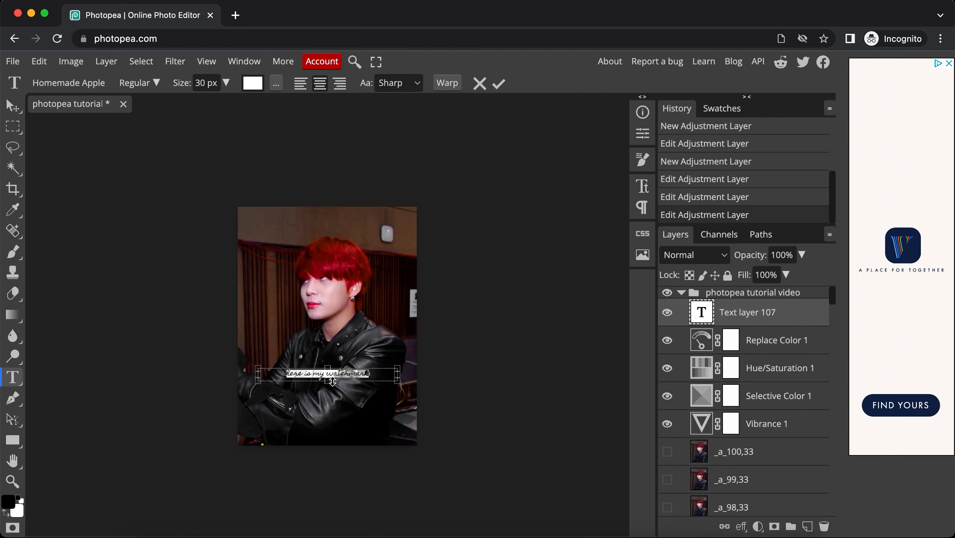
{"action": "left_click_drag", "start_coordinate": [353, 319], "coordinate": [351, 379]}
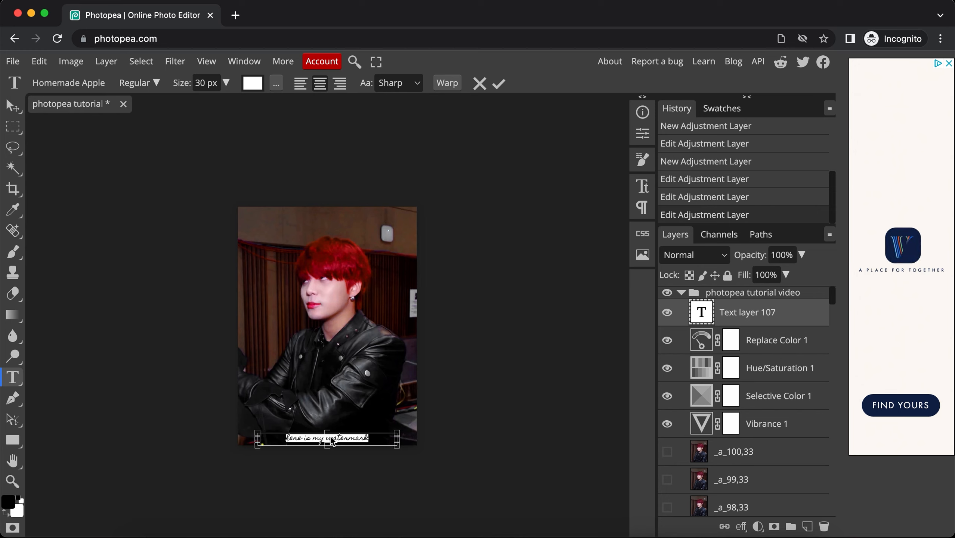
{"action": "mouse_move", "coordinate": [341, 377]}
{"action": "left_mouse_down"}
{"action": "mouse_move", "coordinate": [341, 395]}
{"action": "mouse_move", "coordinate": [340, 373]}
{"action": "left_mouse_up"}
{"action": "left_click", "coordinate": [500, 85]}
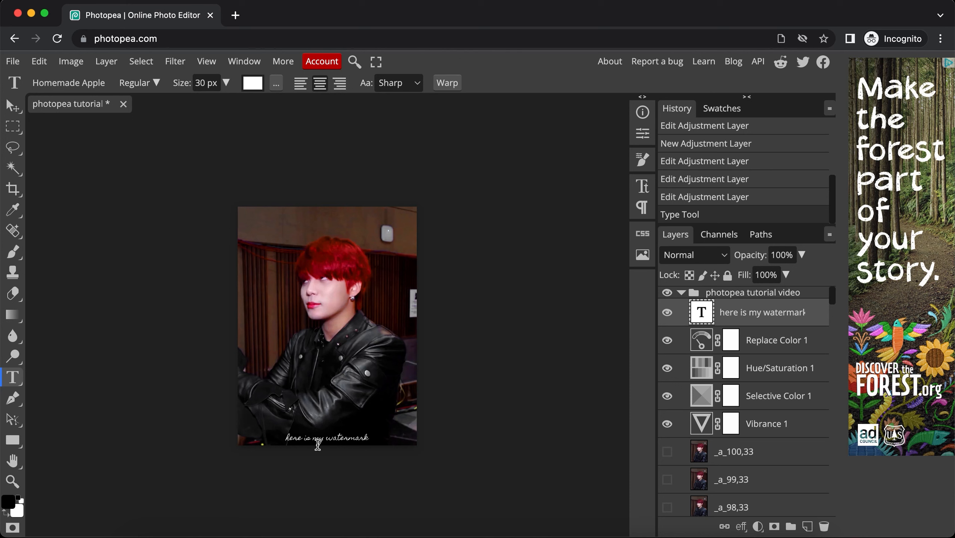
Step: Set the watermark layer's blend mode to Soft Light
{"action": "left_click", "coordinate": [688, 261]}
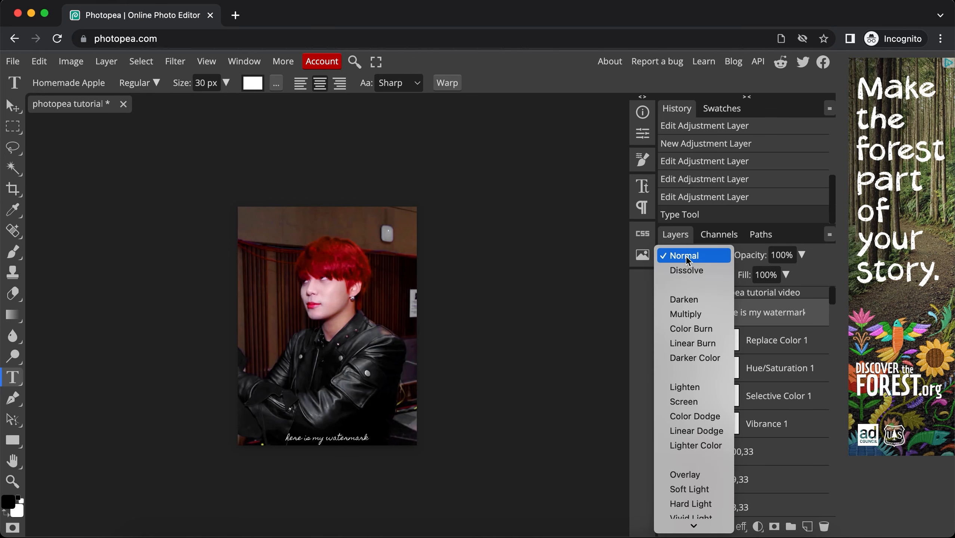
{"action": "left_click", "coordinate": [687, 258]}
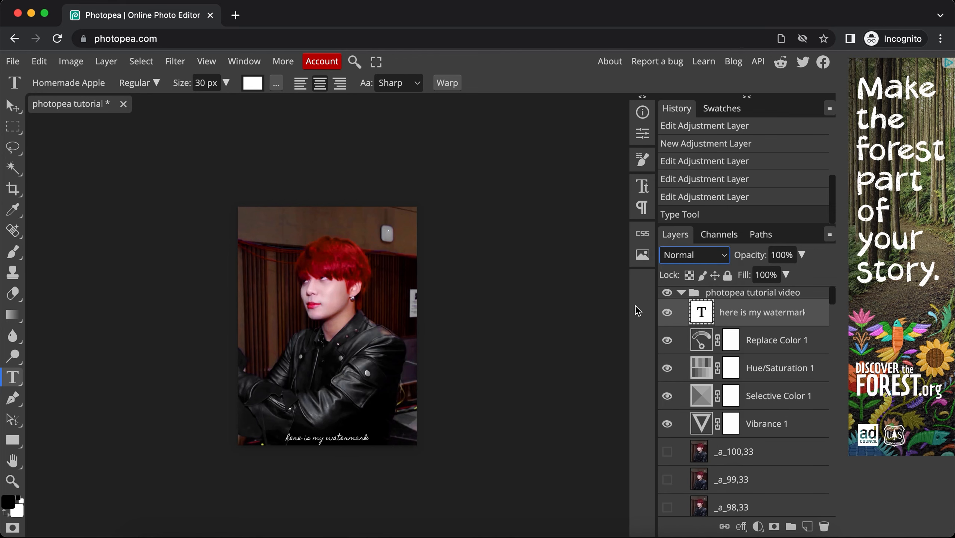
{"action": "left_click", "coordinate": [696, 258]}
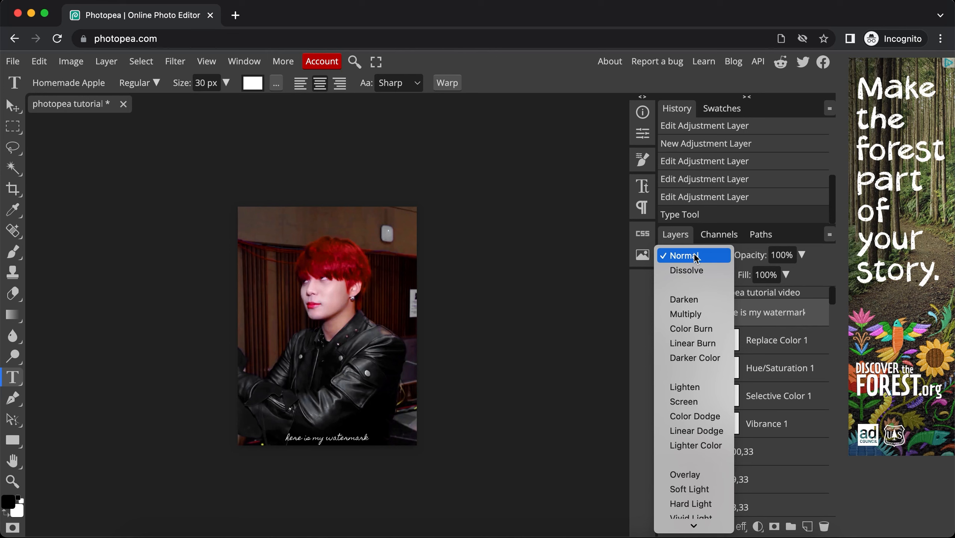
{"action": "scroll", "coordinate": [690, 422], "scroll_direction": "down", "scroll_amount": 3}
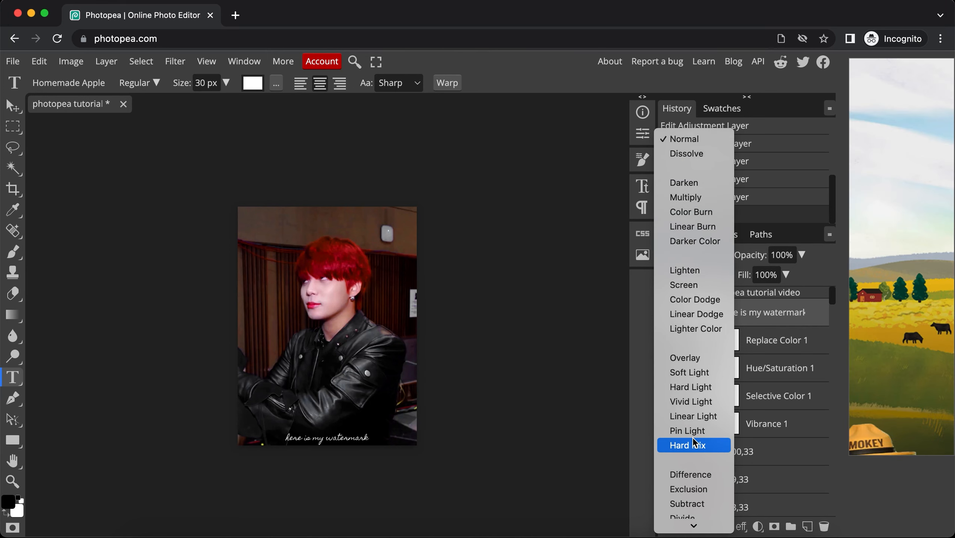
{"action": "left_click", "coordinate": [693, 373]}
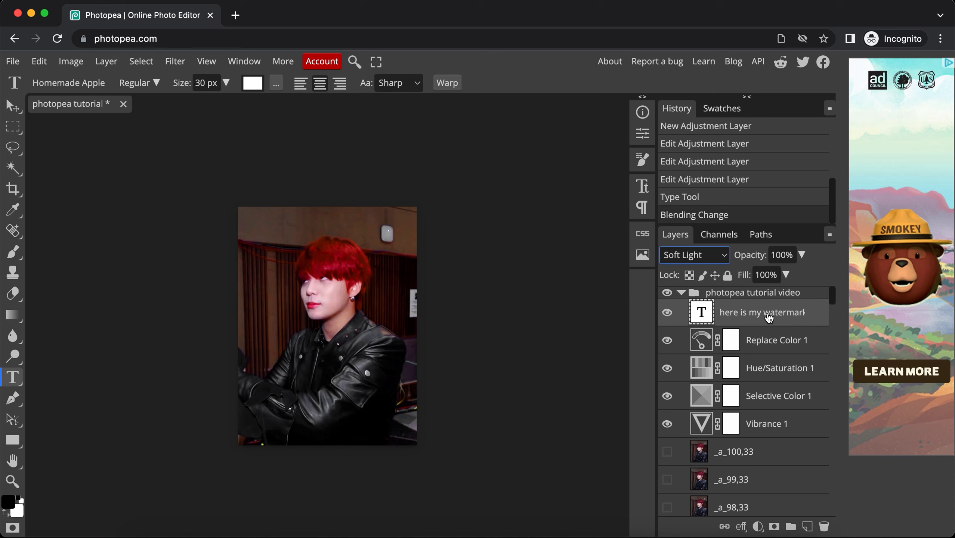
Step: Rasterize the watermark text layer
{"action": "right_click", "coordinate": [768, 318]}
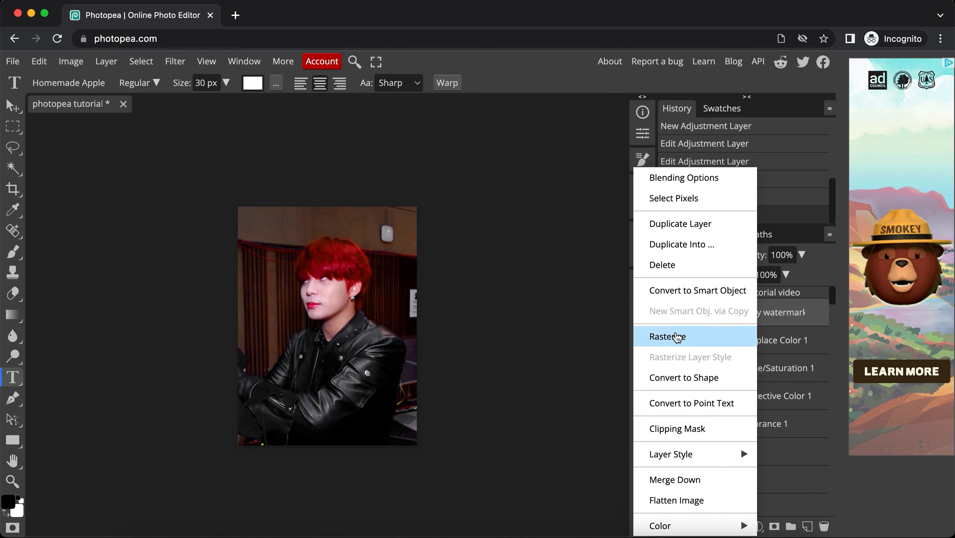
{"action": "left_click", "coordinate": [676, 336]}
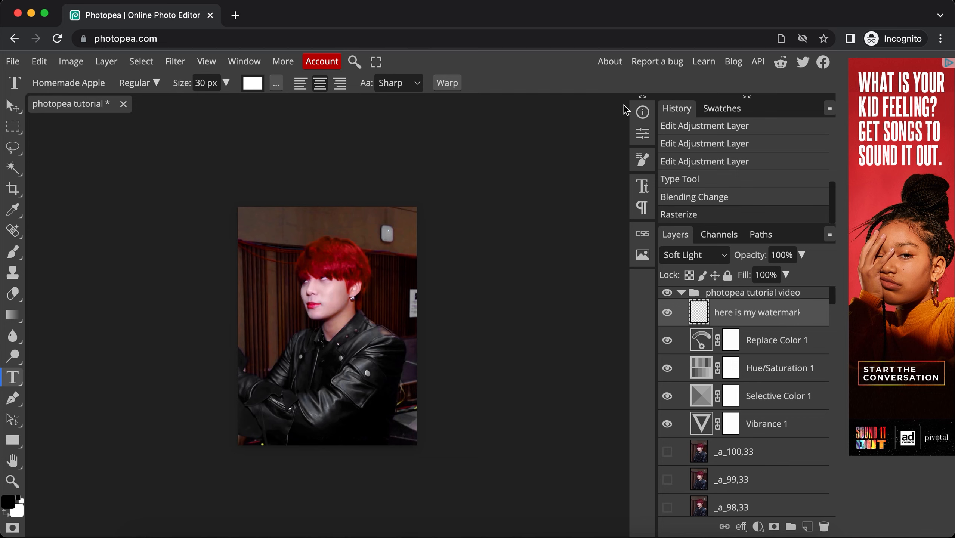
{"action": "scroll", "coordinate": [745, 369], "scroll_direction": "down", "scroll_amount": 5}
{"action": "scroll", "coordinate": [773, 388], "scroll_direction": "up", "scroll_amount": 5}
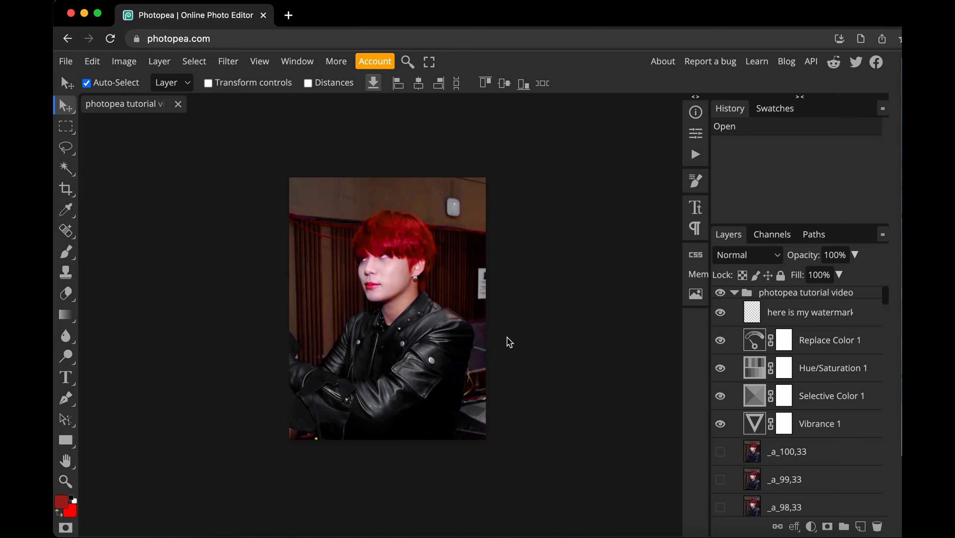
Step: Start a crop of the image in Fixed Size mode
{"action": "left_click", "coordinate": [70, 190]}
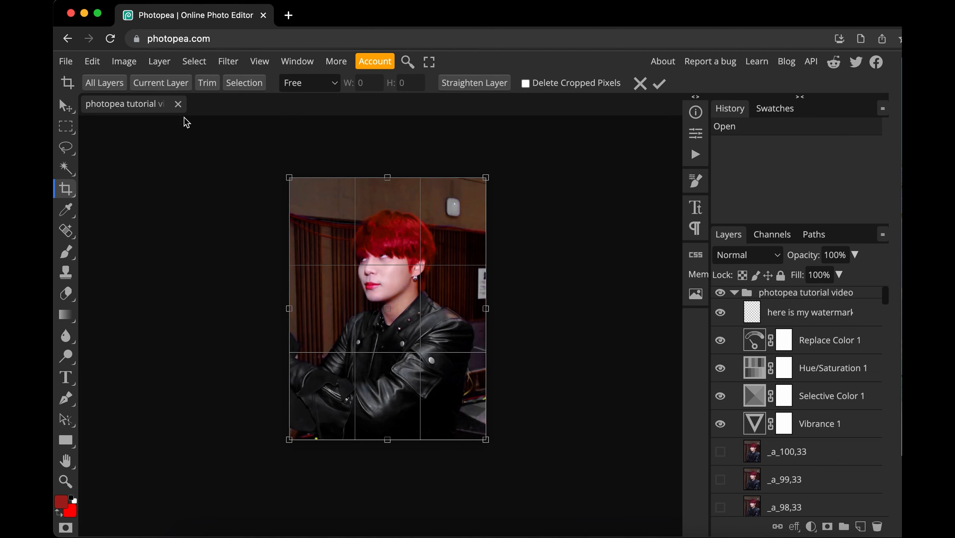
{"action": "left_click", "coordinate": [289, 84]}
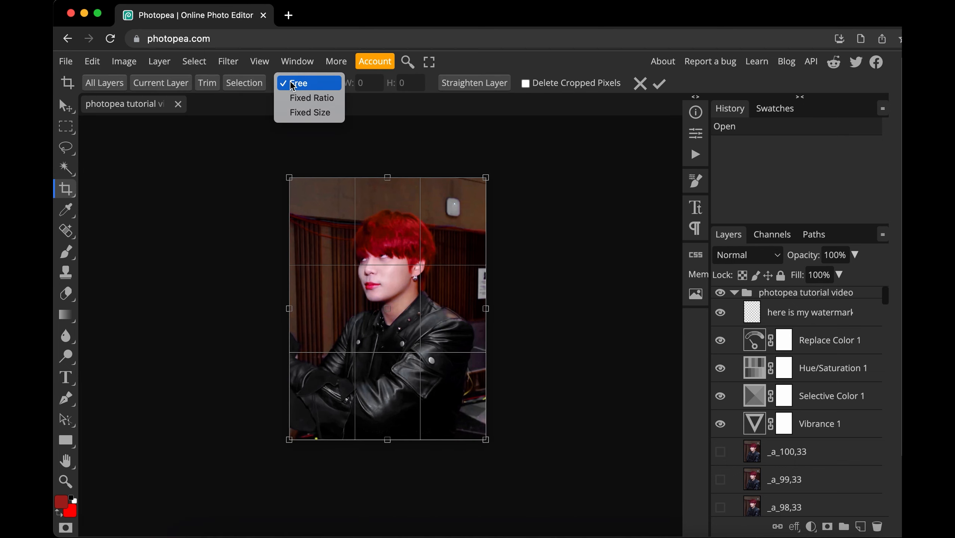
{"action": "left_click", "coordinate": [308, 113]}
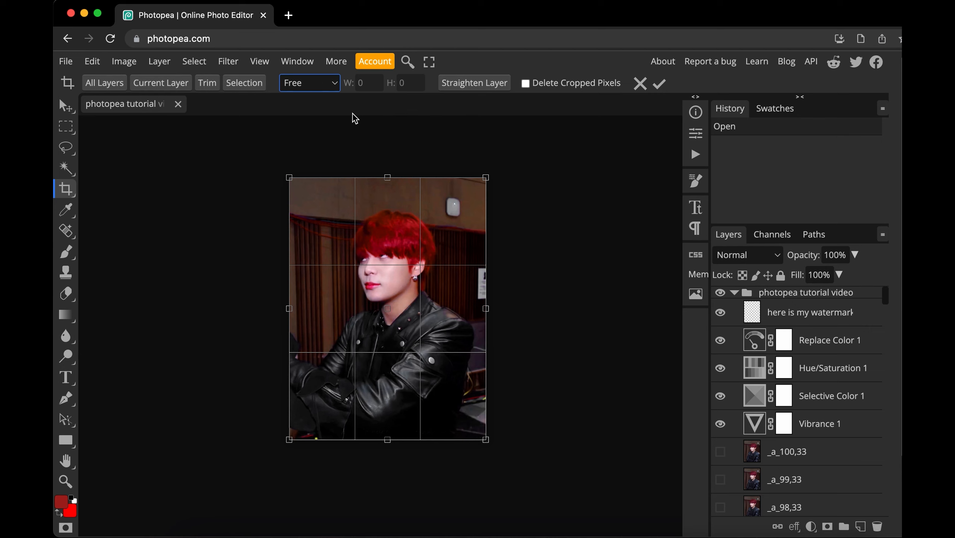
{"action": "left_click", "coordinate": [372, 83]}
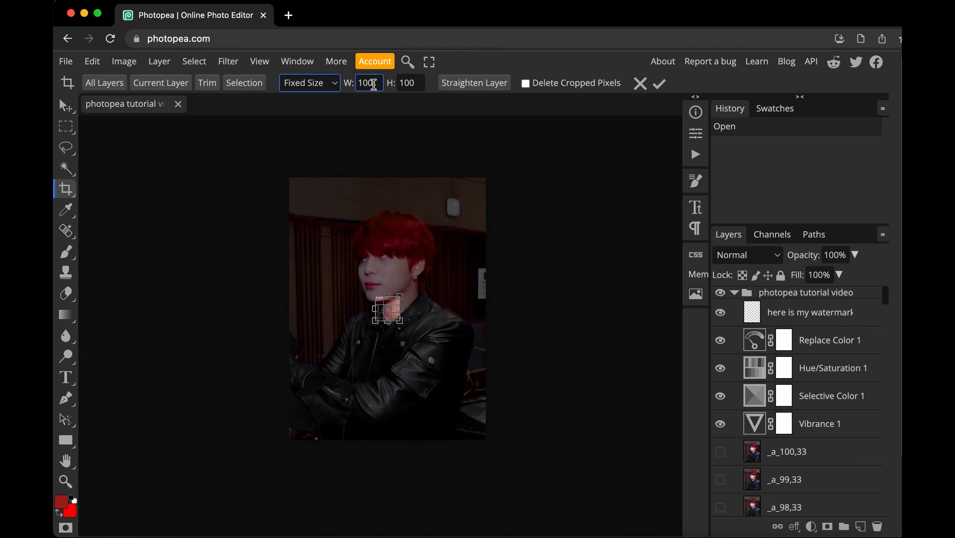
{"action": "double_click", "coordinate": [373, 83]}
Step: Switch the crop to a fixed ratio of 3:4 and stretch its frame over the whole image to read the pixel size
{"action": "left_click", "coordinate": [324, 89]}
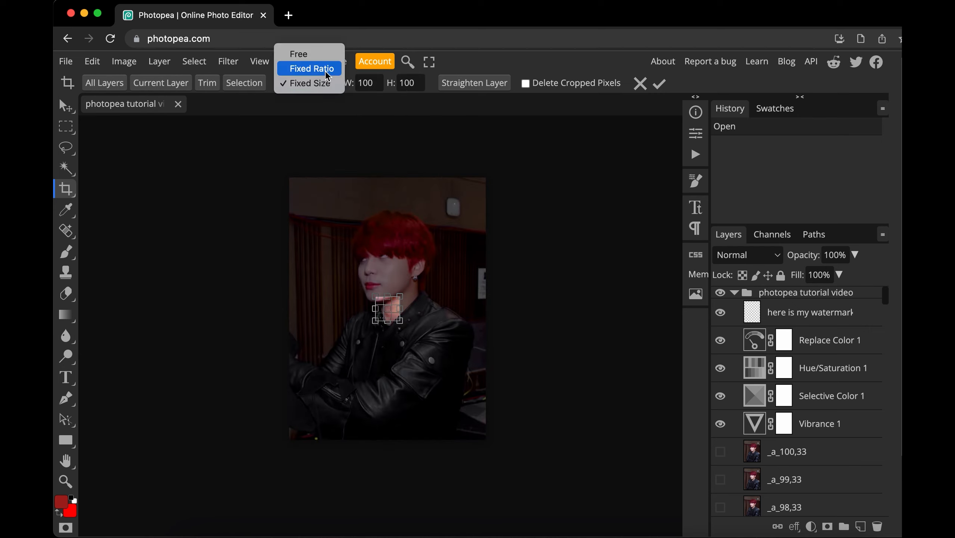
{"action": "left_click", "coordinate": [325, 70]}
{"action": "left_click", "coordinate": [369, 84]}
{"action": "key", "text": "BackSpace"}
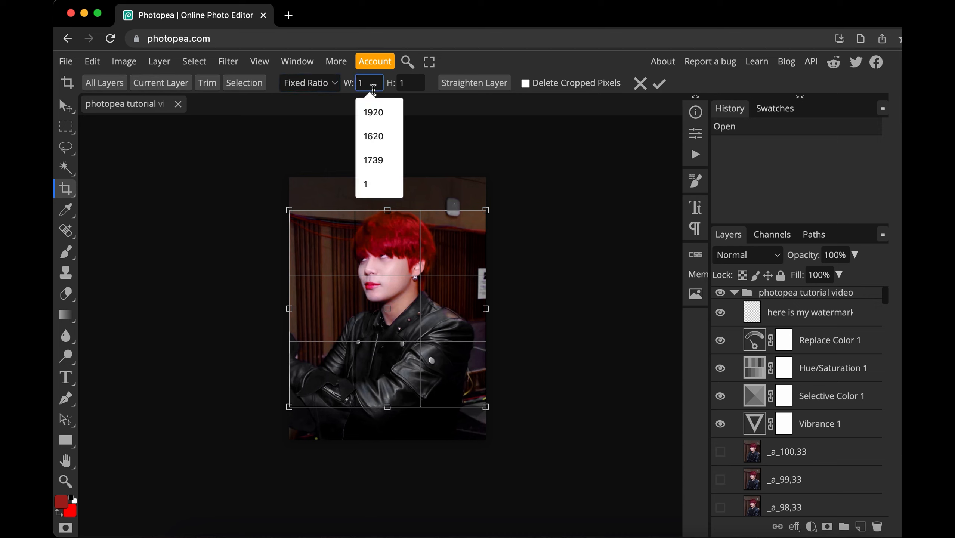
{"action": "type", "text": "3"}
{"action": "left_click", "coordinate": [419, 82]}
{"action": "key", "text": "BackSpace"}
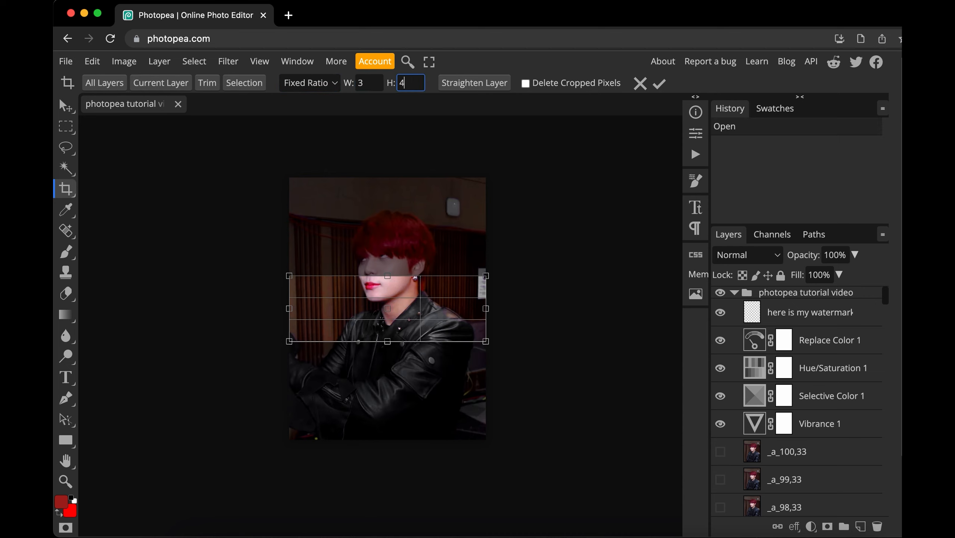
{"action": "type", "text": "4"}
{"action": "left_click_drag", "start_coordinate": [486, 178], "coordinate": [486, 179]}
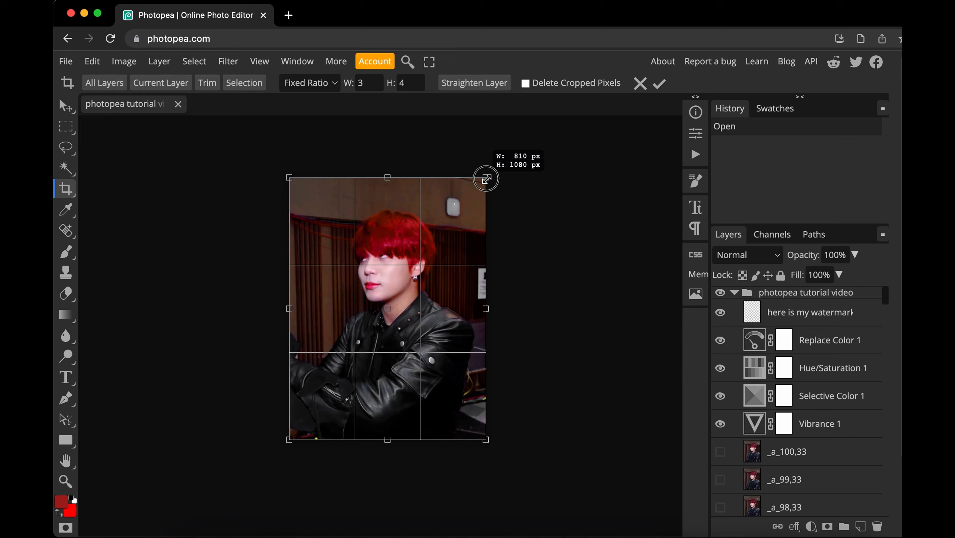
{"action": "left_click", "coordinate": [323, 84]}
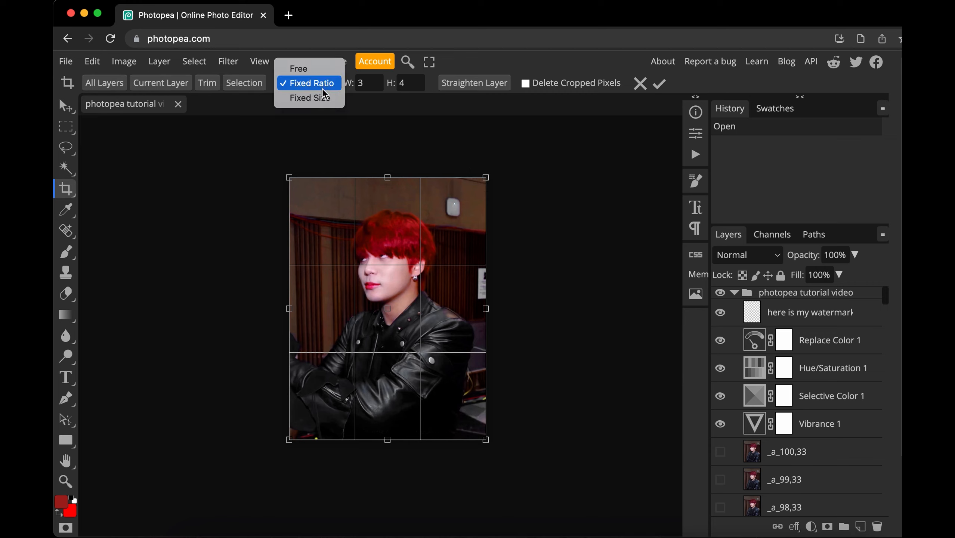
{"action": "left_click", "coordinate": [324, 84]}
{"action": "left_click", "coordinate": [486, 180]}
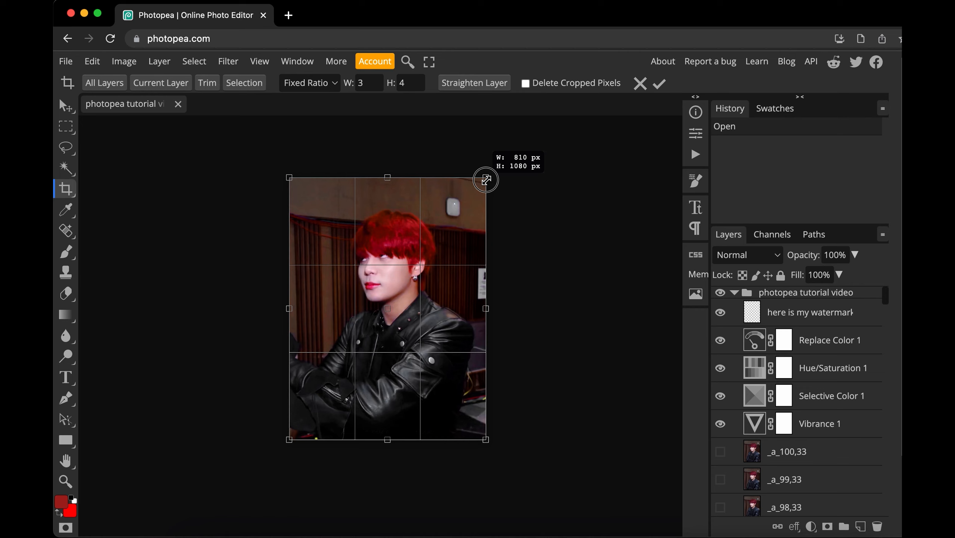
Step: Set the crop to a fixed size of 405 px wide by 540 px high
{"action": "left_click", "coordinate": [310, 83]}
{"action": "left_click", "coordinate": [348, 96]}
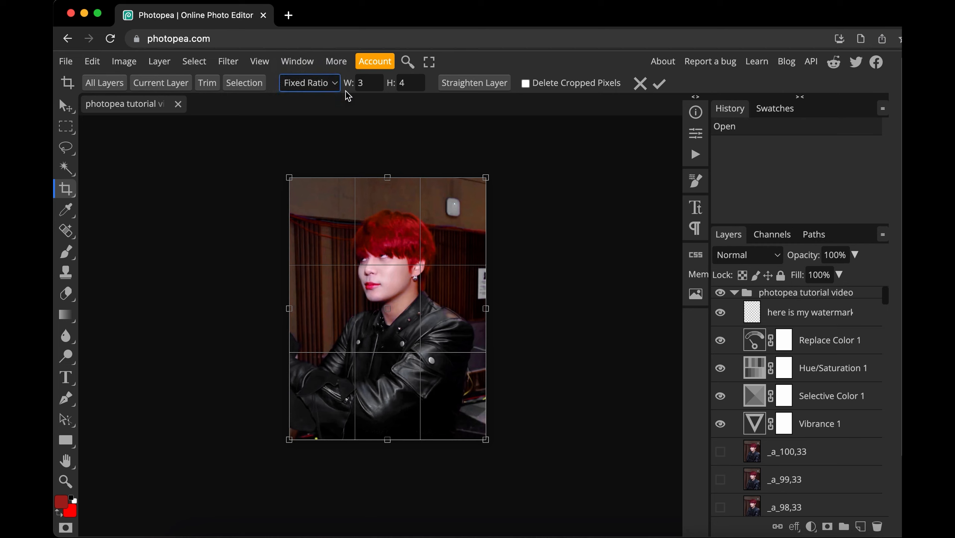
{"action": "left_click", "coordinate": [347, 96]}
{"action": "left_click", "coordinate": [368, 83]}
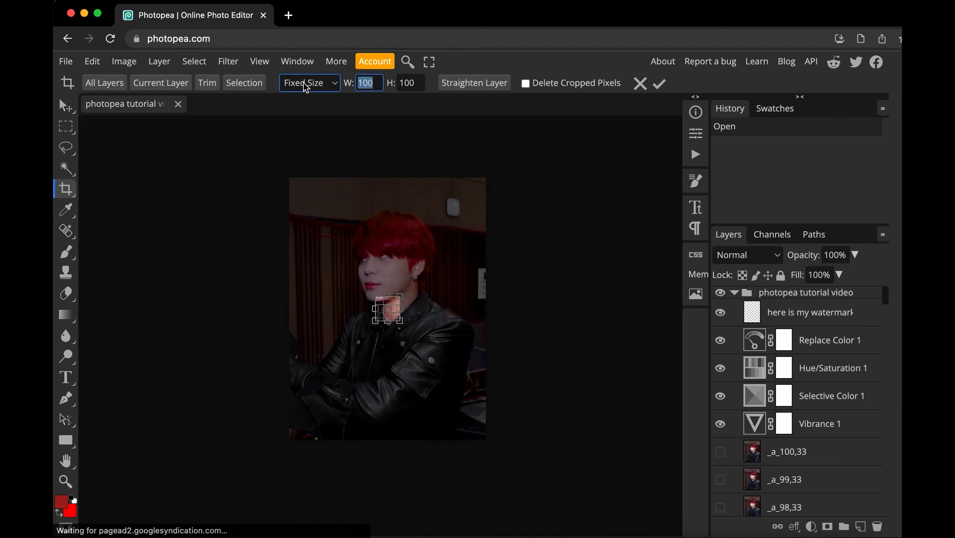
{"action": "type", "text": "405"}
{"action": "left_click", "coordinate": [410, 84]}
{"action": "type", "text": "540"}
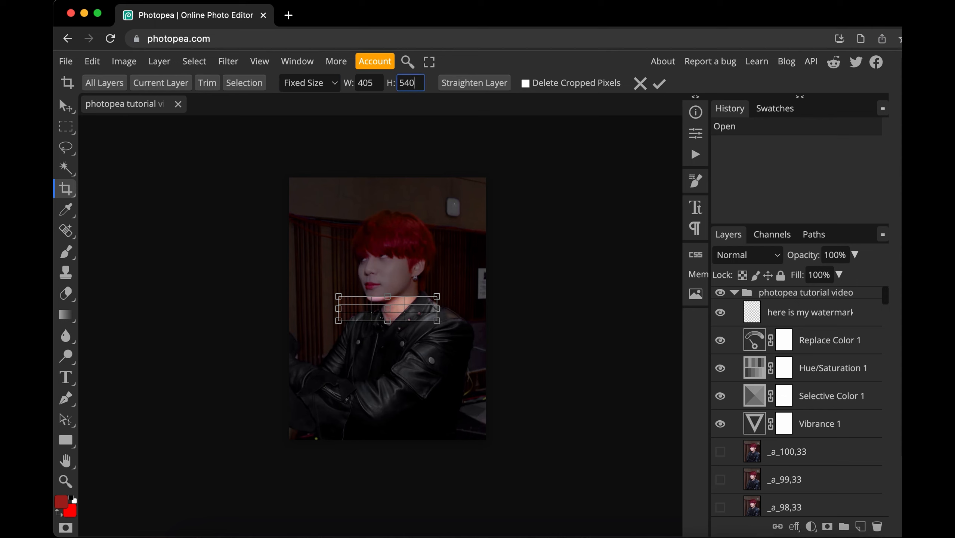
{"action": "key", "text": "Return"}
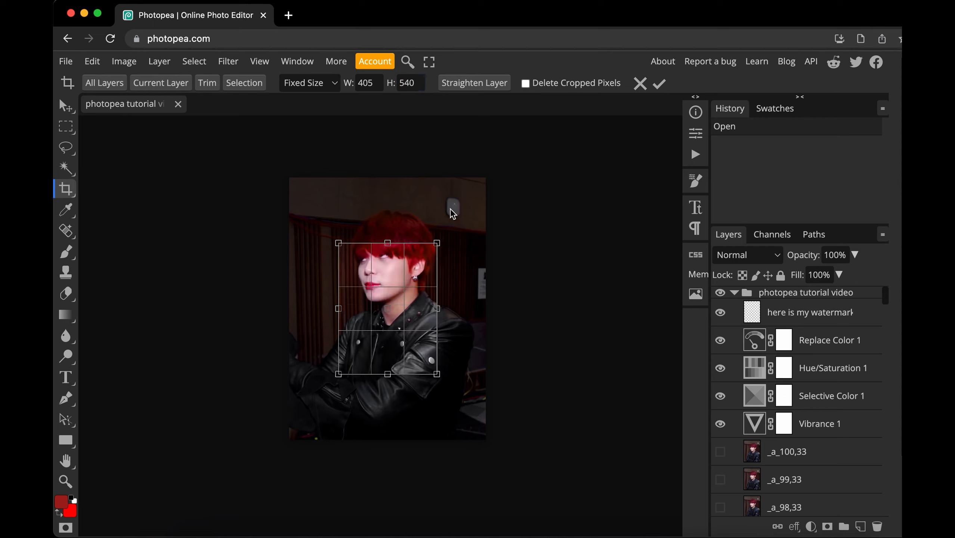
Step: Stretch the fixed-size crop frame over the full image and apply the crop
{"action": "left_click", "coordinate": [446, 235]}
{"action": "left_click_drag", "start_coordinate": [447, 235], "coordinate": [488, 179]}
{"action": "left_click_drag", "start_coordinate": [337, 375], "coordinate": [290, 427]}
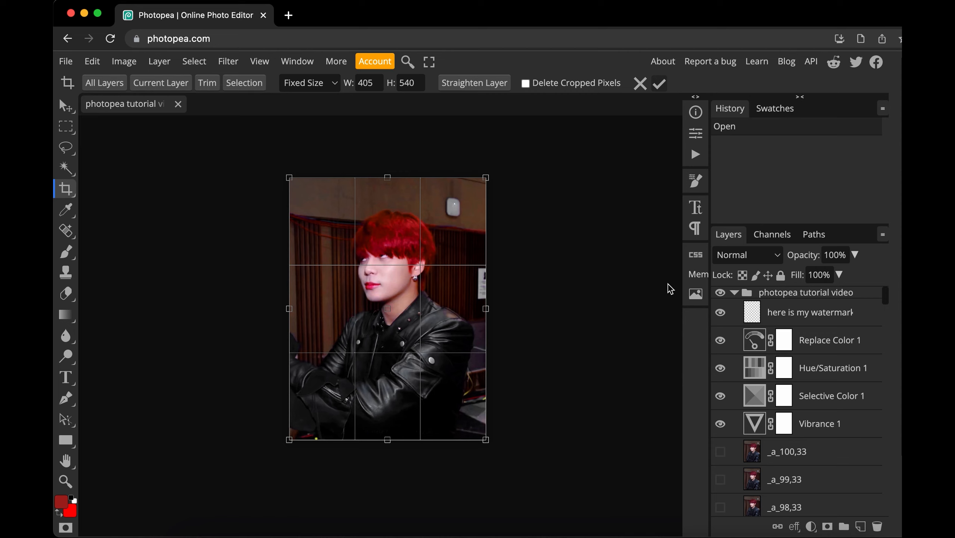
{"action": "key", "text": "Return"}
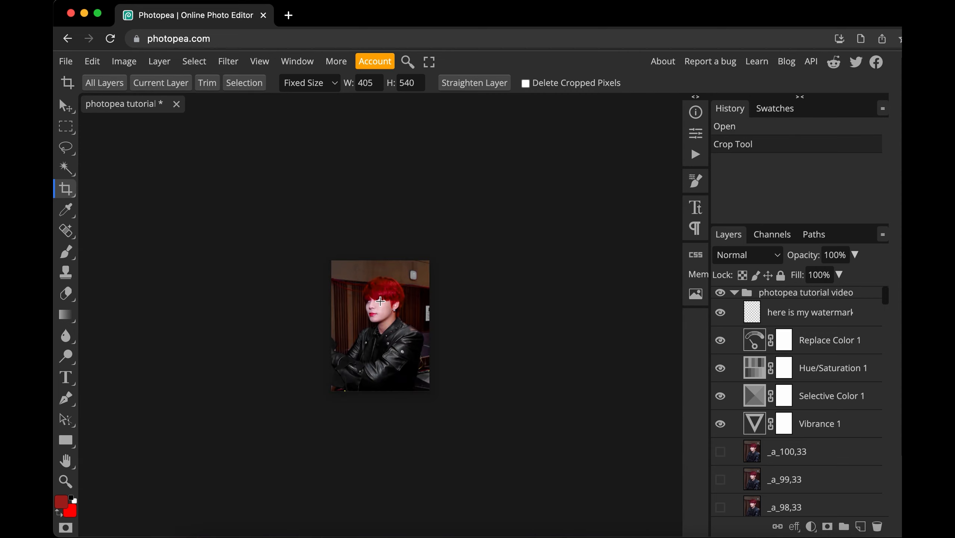
{"action": "scroll", "coordinate": [380, 299], "scroll_direction": "up", "scroll_amount": 2}
{"action": "scroll", "coordinate": [380, 300], "scroll_direction": "up", "scroll_amount": 2}
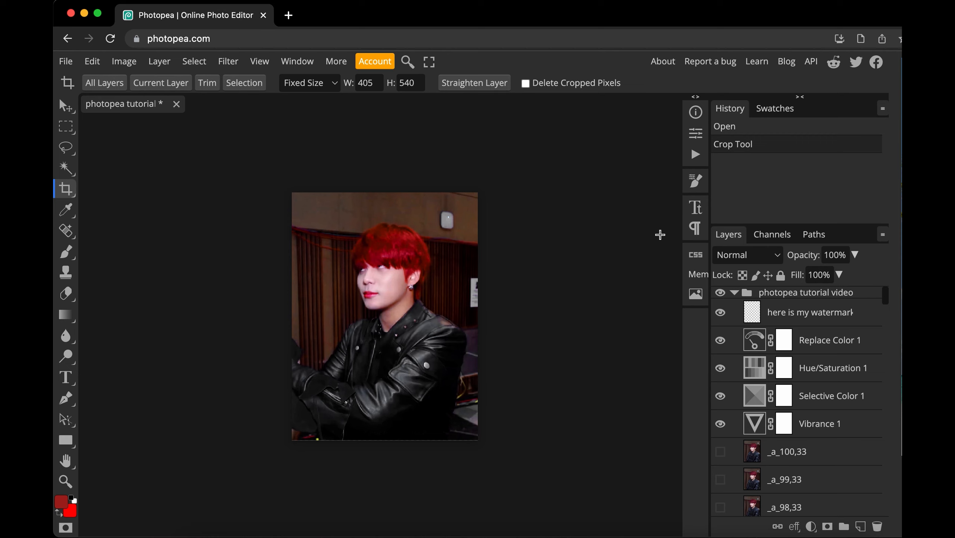
{"action": "scroll", "coordinate": [809, 333], "scroll_direction": "down", "scroll_amount": 8}
{"action": "scroll", "coordinate": [810, 333], "scroll_direction": "up", "scroll_amount": 10}
{"action": "scroll", "coordinate": [771, 414], "scroll_direction": "down", "scroll_amount": 3}
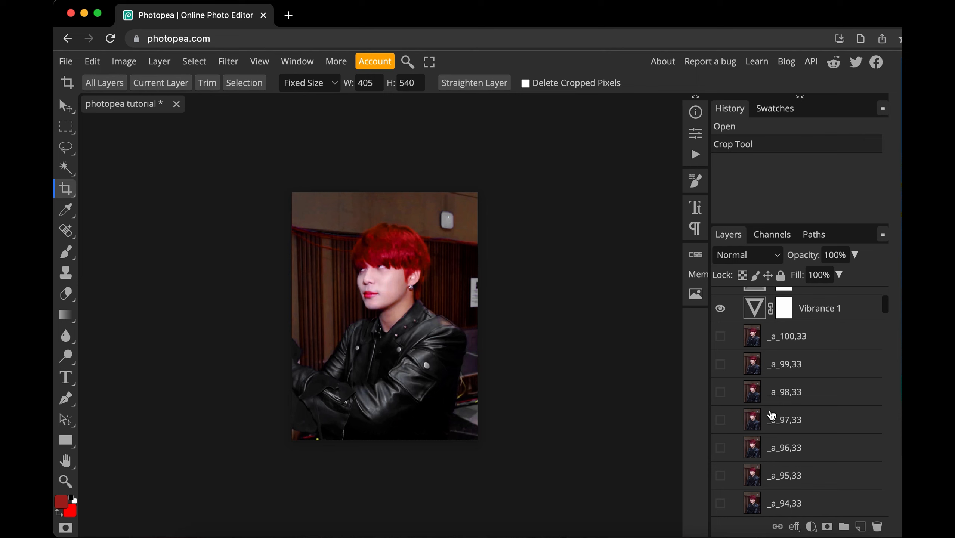
Step: Look through the stack of frame layers and briefly preview frame _a_7,33
{"action": "scroll", "coordinate": [771, 415], "scroll_direction": "up", "scroll_amount": 3}
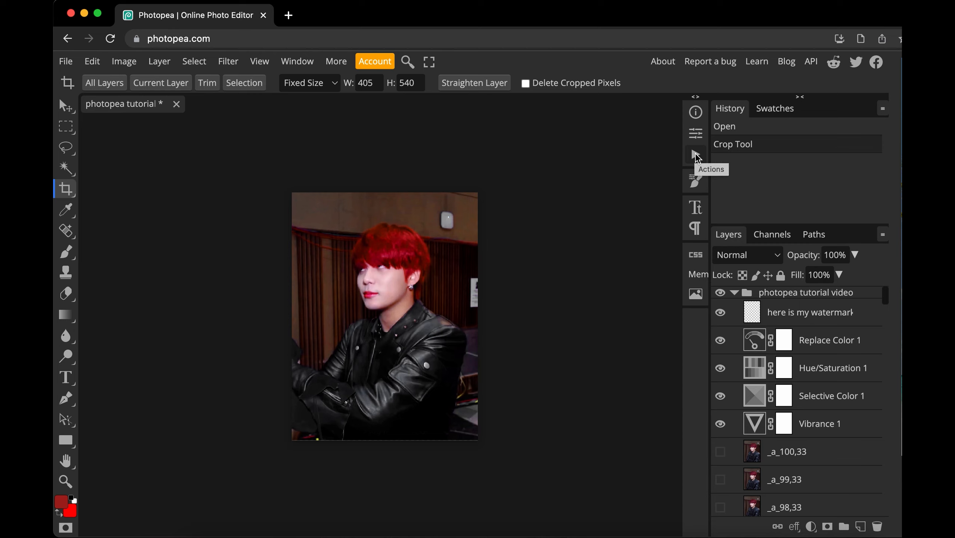
{"action": "left_click", "coordinate": [696, 153]}
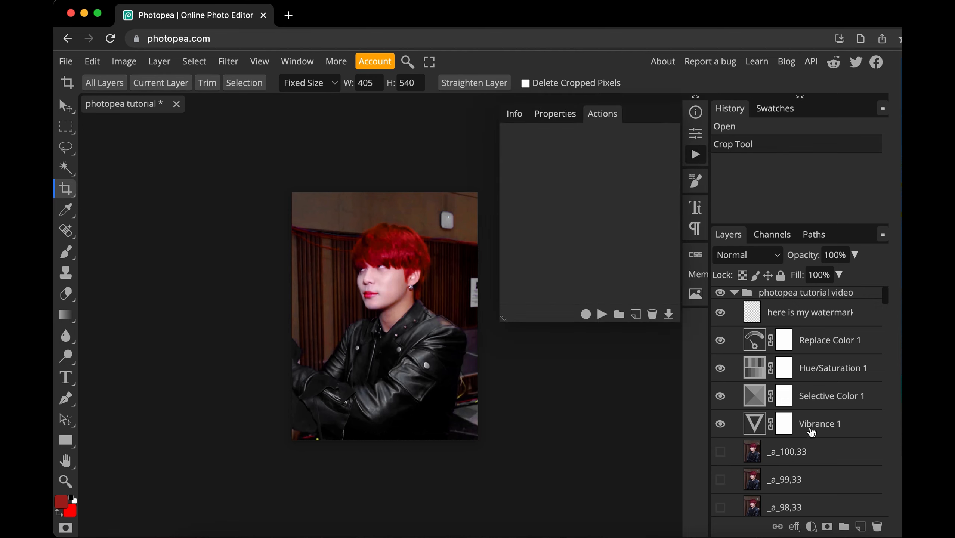
{"action": "scroll", "coordinate": [811, 432], "scroll_direction": "down", "scroll_amount": 20}
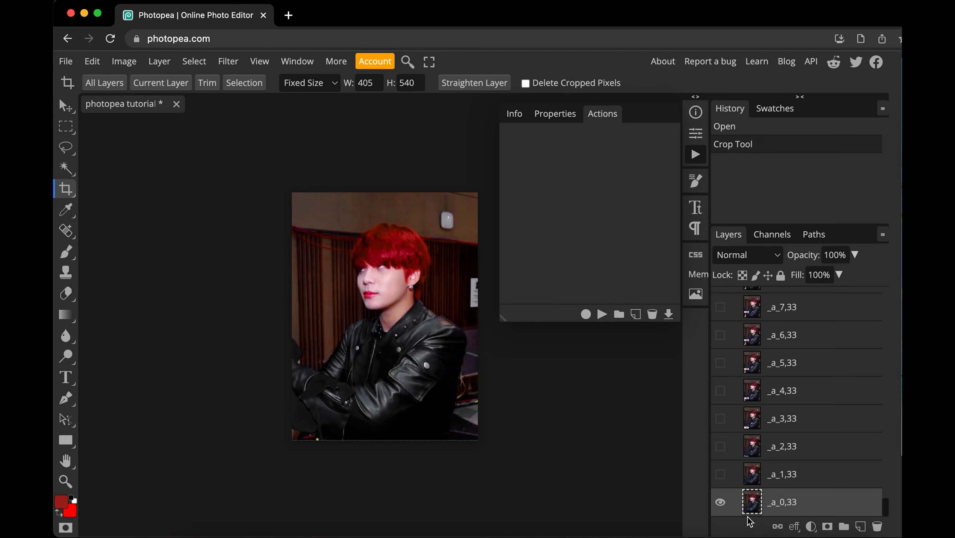
{"action": "scroll", "coordinate": [751, 376], "scroll_direction": "up", "scroll_amount": 15}
{"action": "scroll", "coordinate": [751, 376], "scroll_direction": "down", "scroll_amount": 15}
{"action": "left_click", "coordinate": [720, 307]}
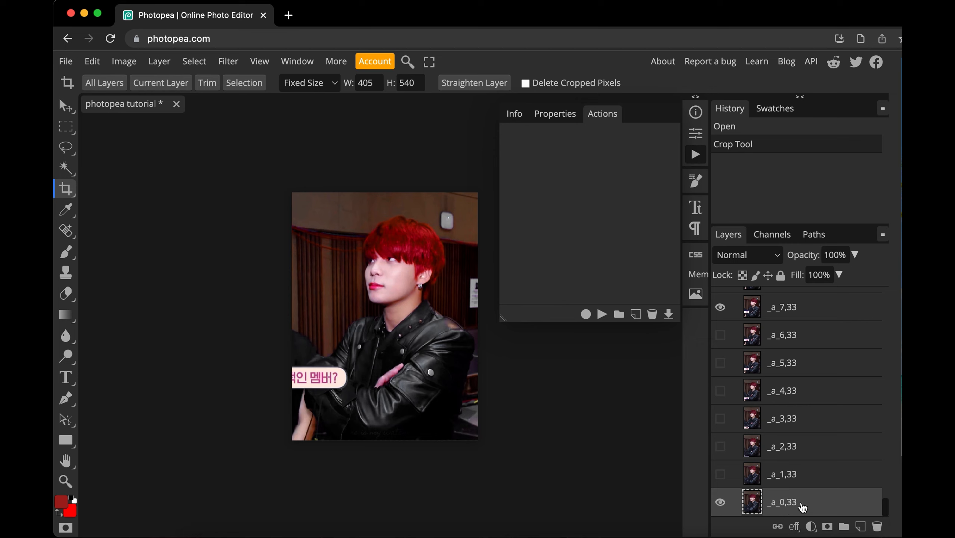
{"action": "left_click", "coordinate": [720, 307]}
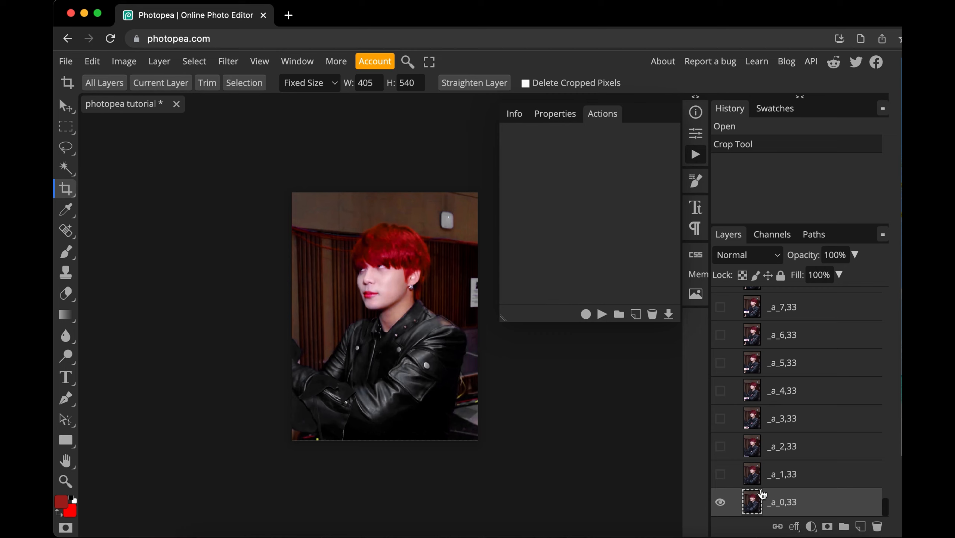
{"action": "left_click", "coordinate": [694, 155]}
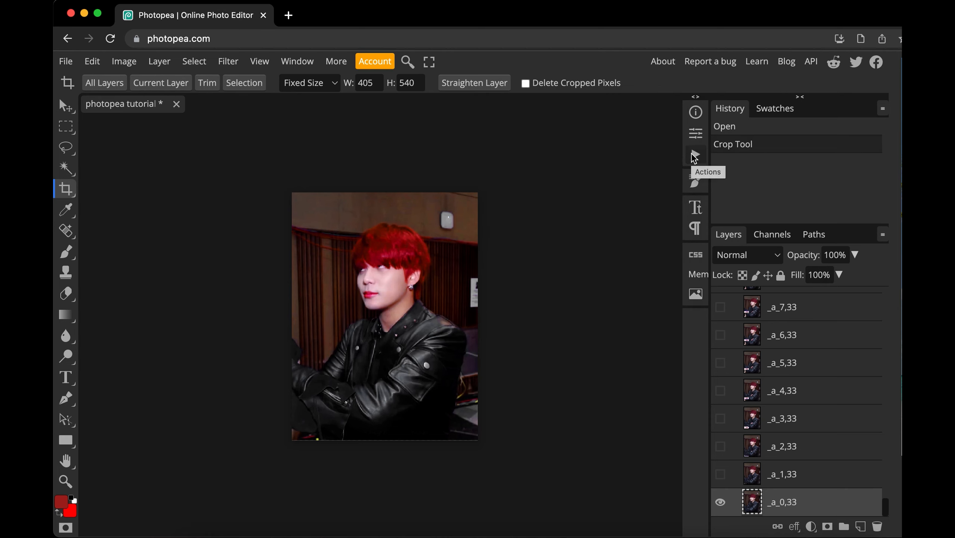
Step: Create a new action set containing a new action and start recording it
{"action": "left_click", "coordinate": [695, 157]}
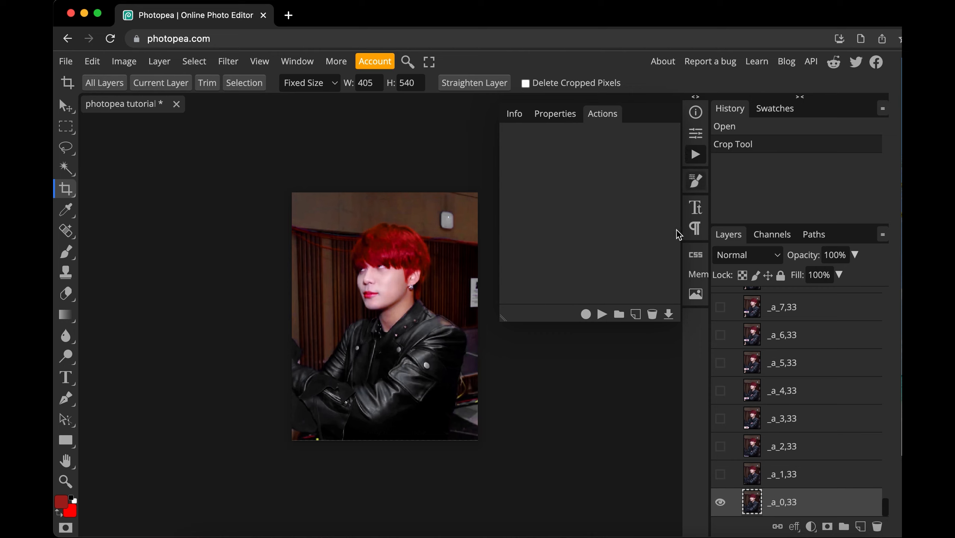
{"action": "left_click", "coordinate": [619, 316]}
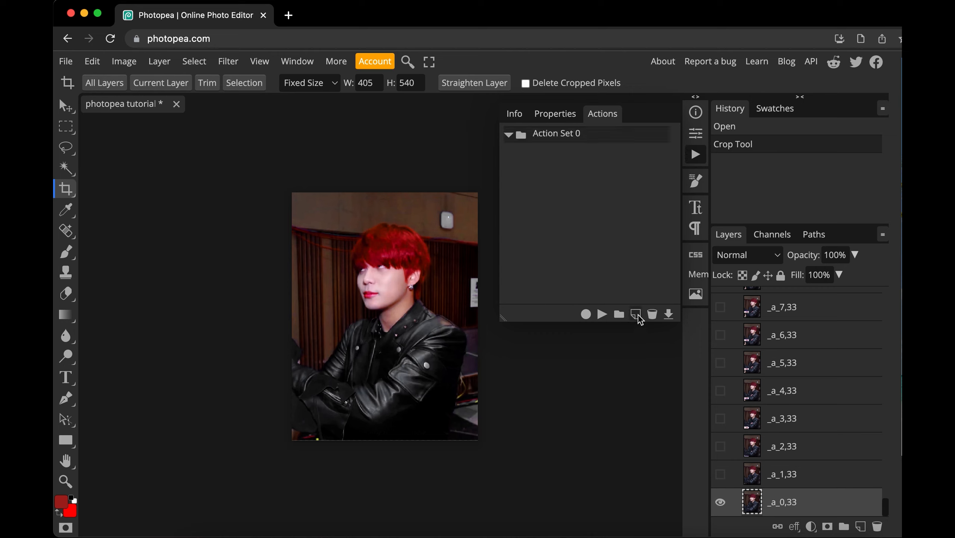
{"action": "left_click", "coordinate": [635, 314]}
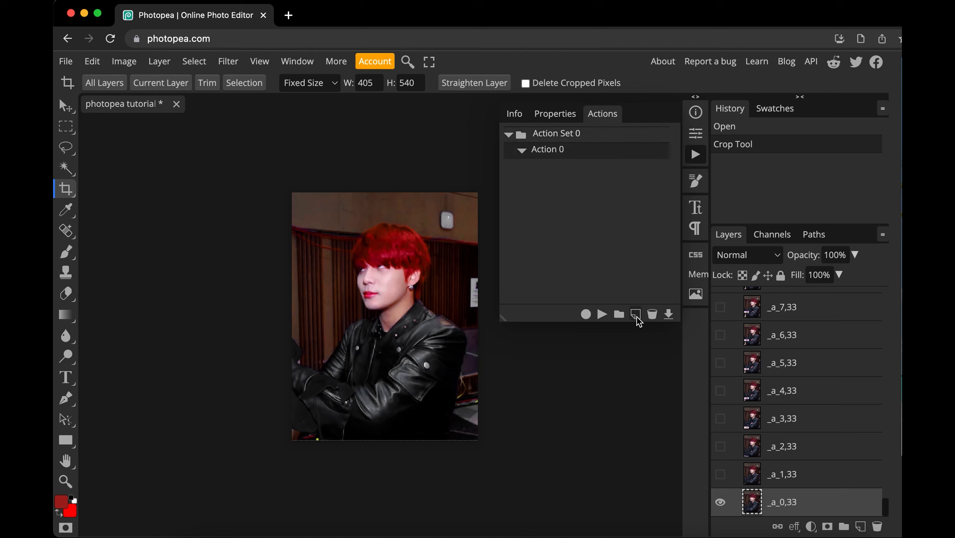
{"action": "left_click", "coordinate": [585, 314]}
Step: Start the Smart Sharpen filter on frame _a_0,33 and set its amount to 200%
{"action": "left_click", "coordinate": [236, 65]}
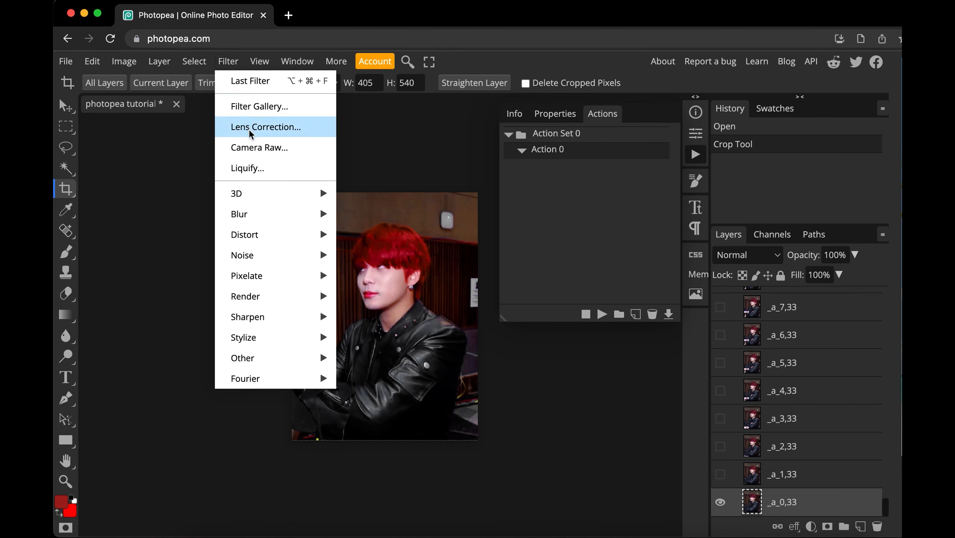
{"action": "mouse_move", "coordinate": [274, 318]}
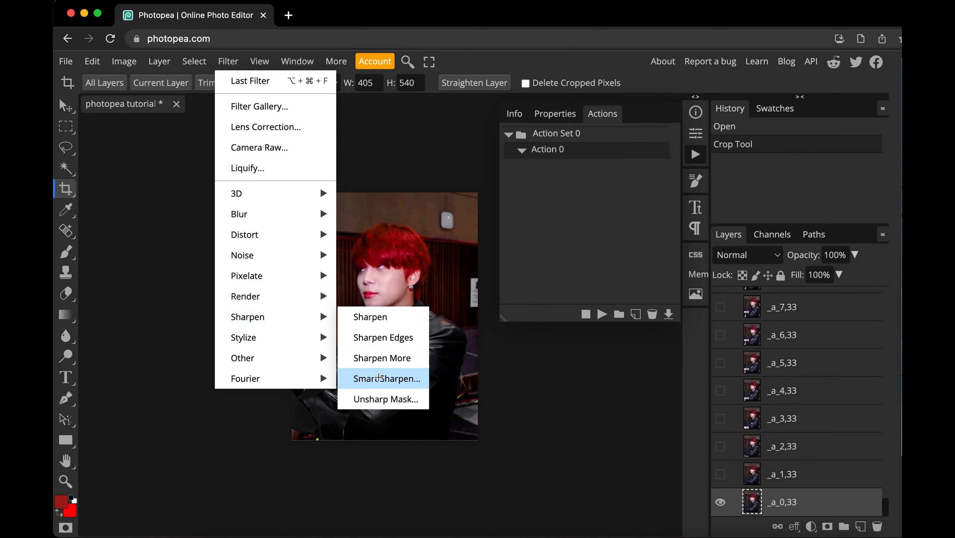
{"action": "left_click", "coordinate": [378, 378]}
{"action": "left_click_drag", "start_coordinate": [373, 163], "coordinate": [712, 224]}
{"action": "left_click", "coordinate": [672, 268]}
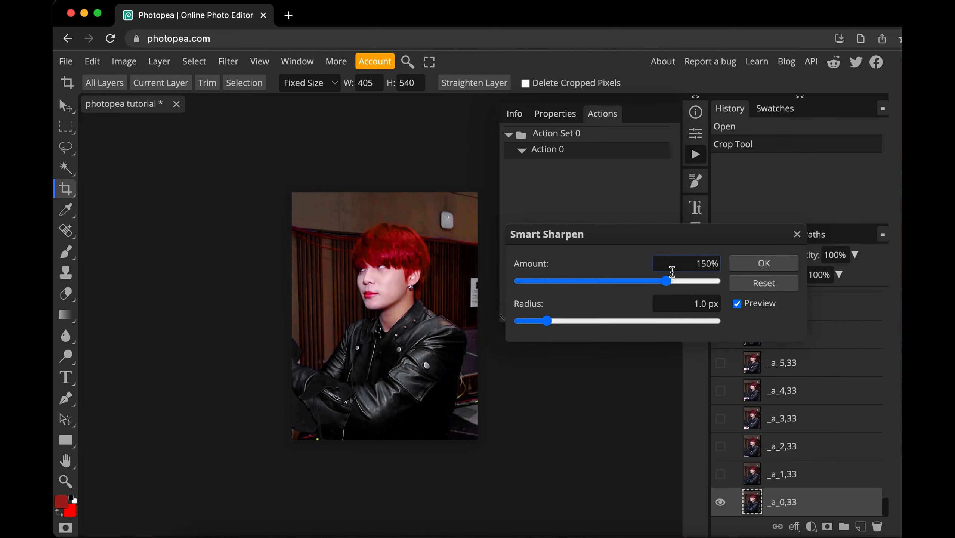
{"action": "left_click_drag", "start_coordinate": [669, 282], "coordinate": [789, 273]}
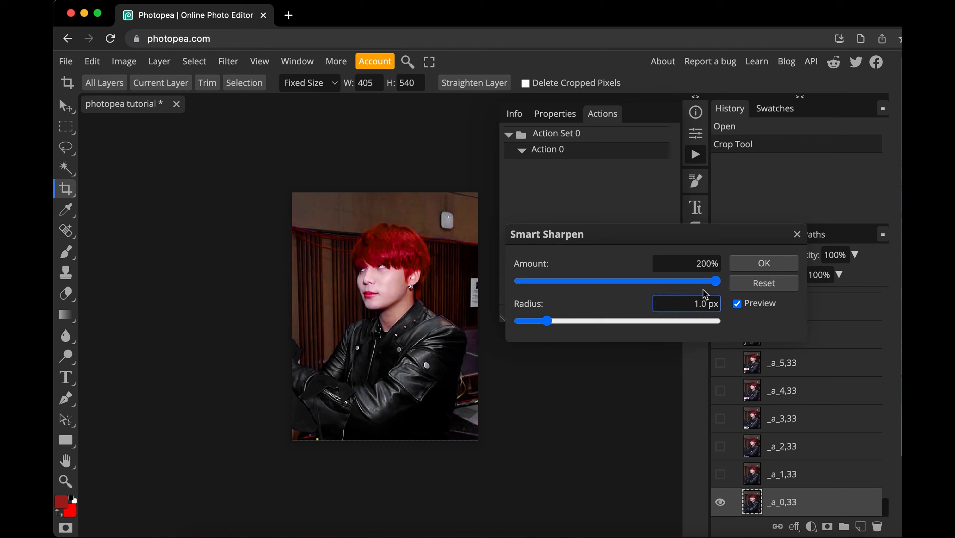
{"action": "left_click_drag", "start_coordinate": [715, 282], "coordinate": [763, 260]}
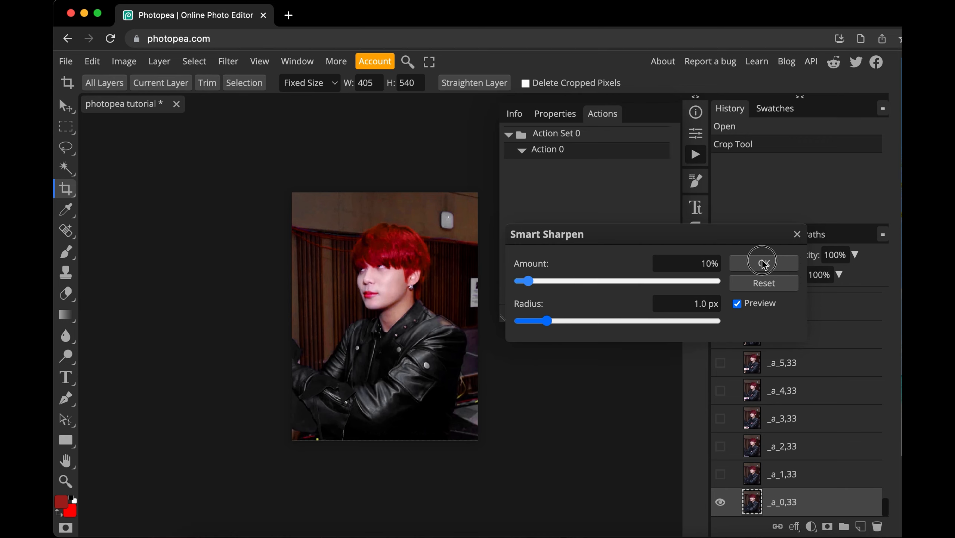
Step: Try out Smart Sharpen radius values of 10 px, 2 px and about 2.2 px on the preview
{"action": "left_click", "coordinate": [698, 304]}
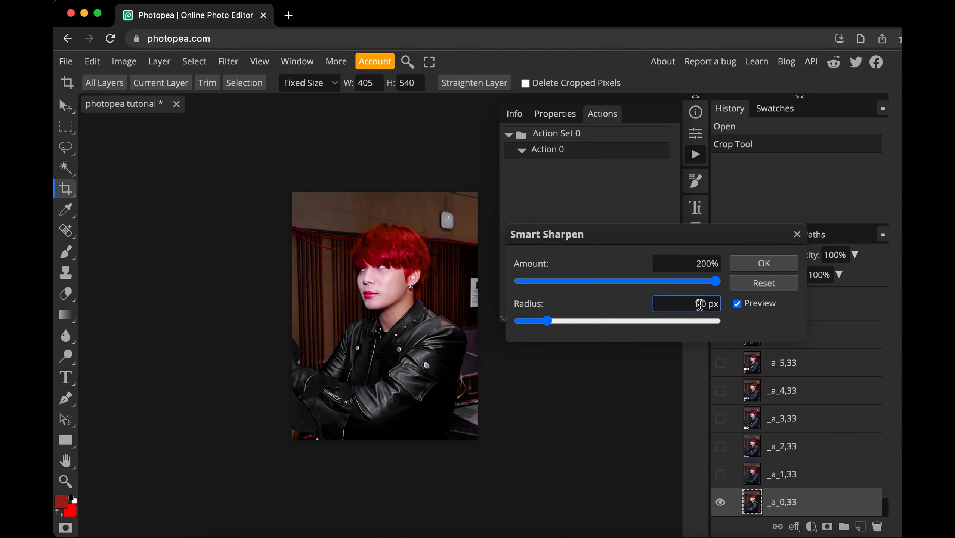
{"action": "type", "text": "0"}
{"action": "key", "text": "Return"}
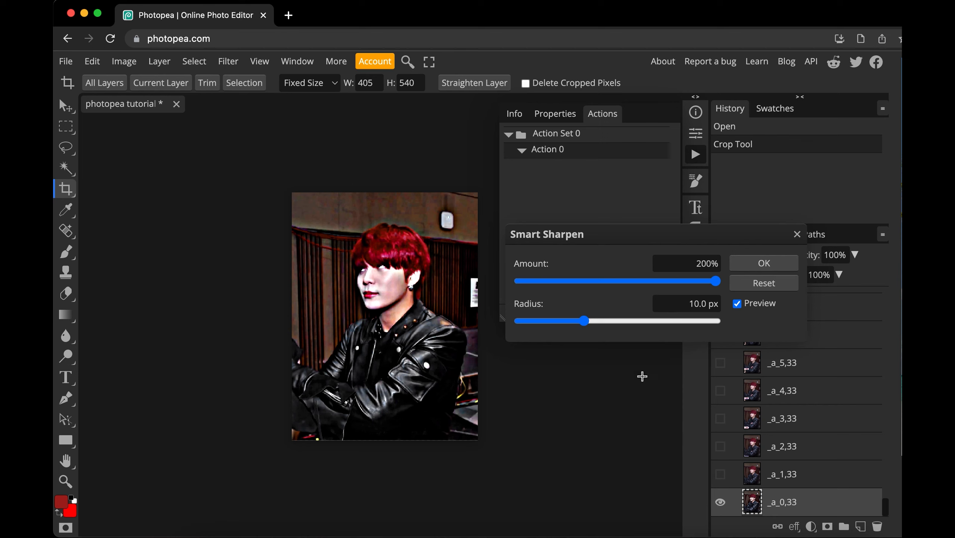
{"action": "left_click", "coordinate": [698, 301]}
{"action": "type", "text": "2"}
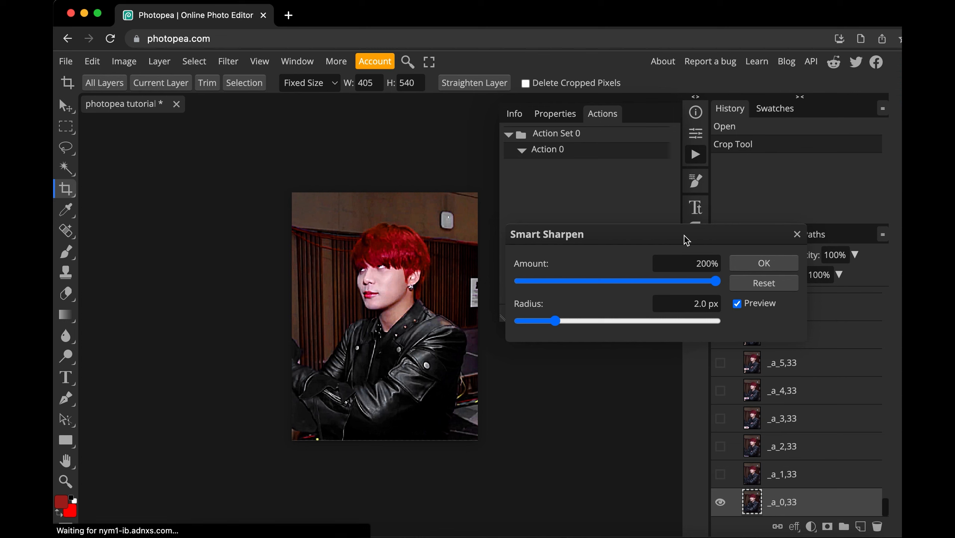
{"action": "left_click", "coordinate": [554, 324]}
{"action": "left_click_drag", "start_coordinate": [554, 323], "coordinate": [730, 302]}
{"action": "left_click_drag", "start_coordinate": [459, 336], "coordinate": [557, 329]}
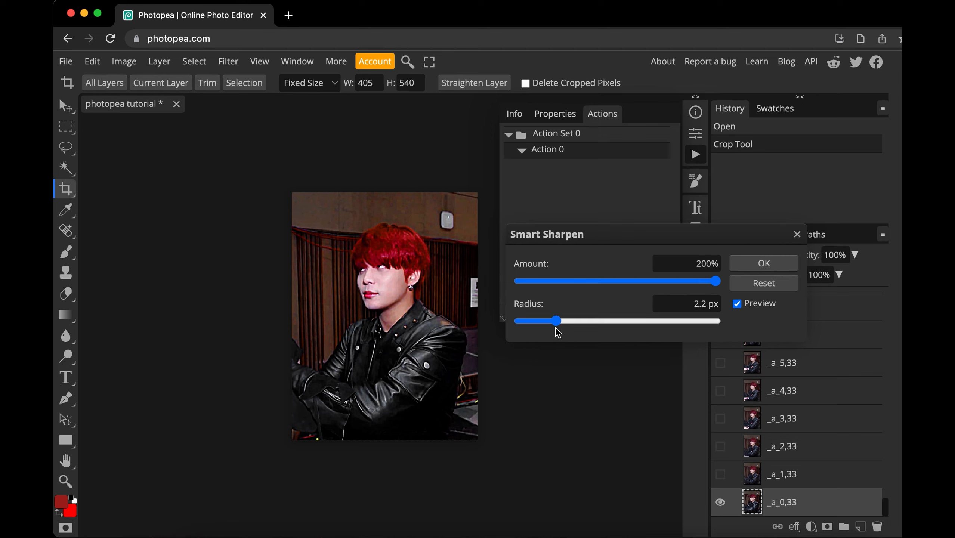
Step: Set the Smart Sharpen radius to 1.8 px, apply the filter and stop recording the action
{"action": "left_click", "coordinate": [703, 303]}
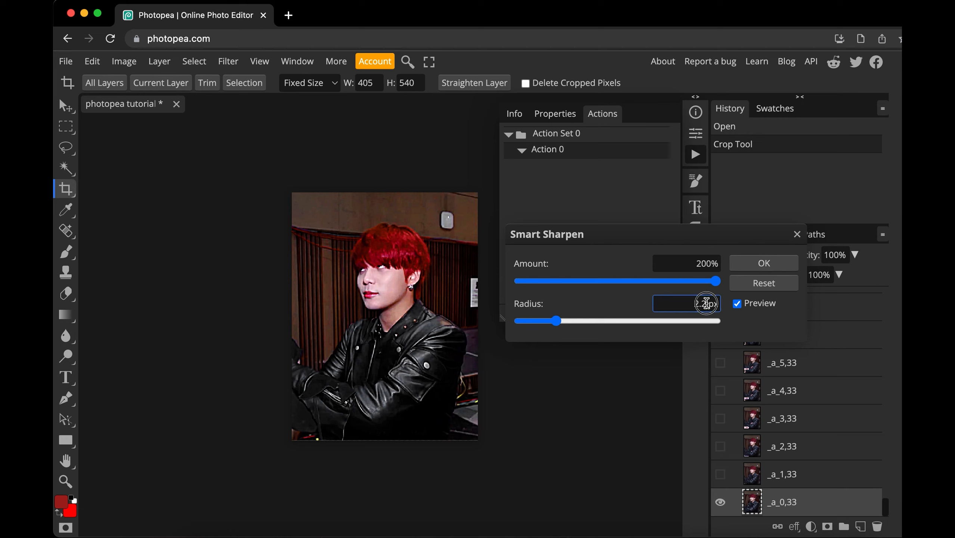
{"action": "type", "text": "1.8"}
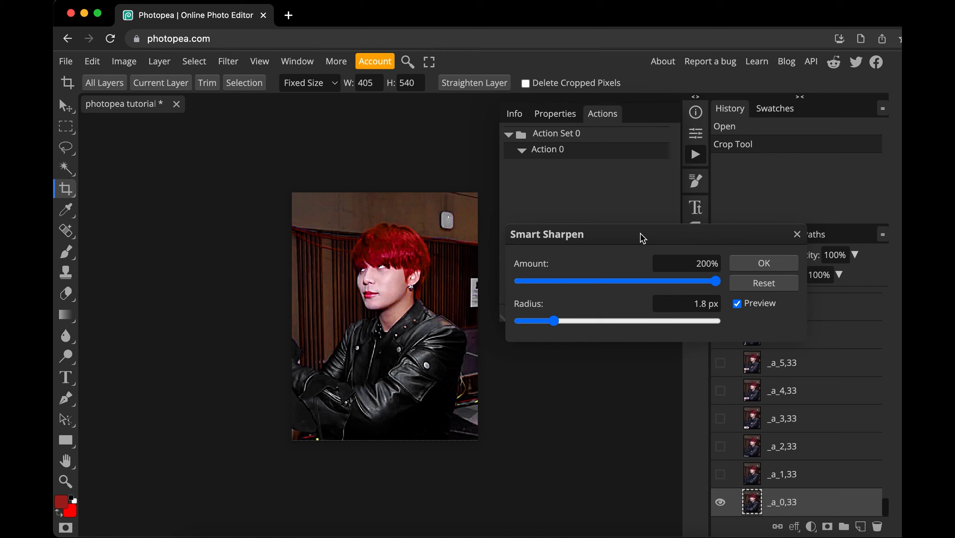
{"action": "left_click_drag", "start_coordinate": [640, 233], "coordinate": [640, 176]}
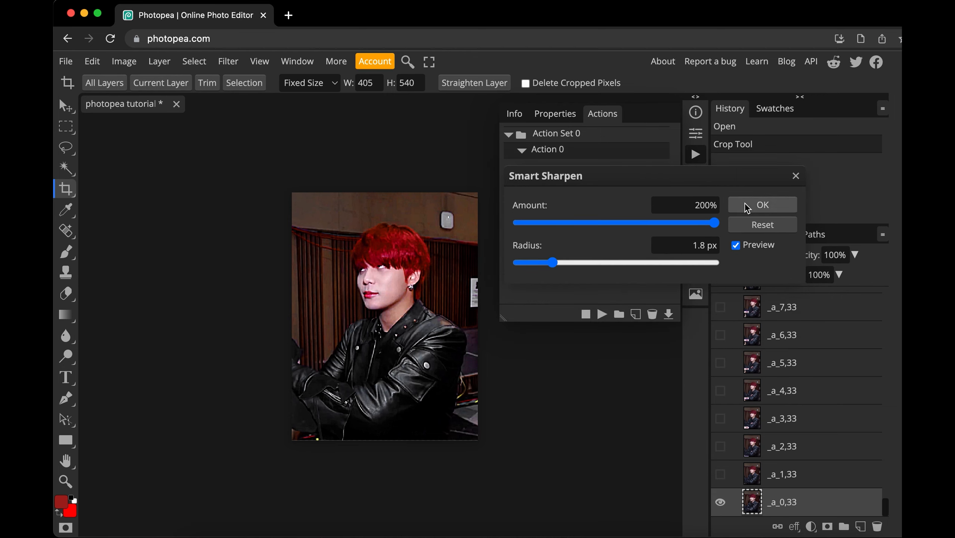
{"action": "left_click", "coordinate": [748, 218]}
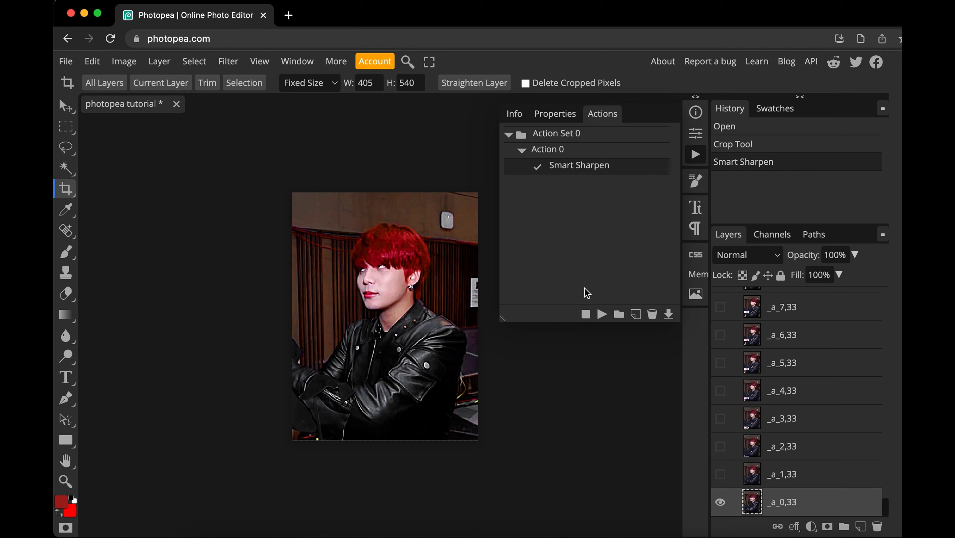
{"action": "left_click", "coordinate": [585, 314]}
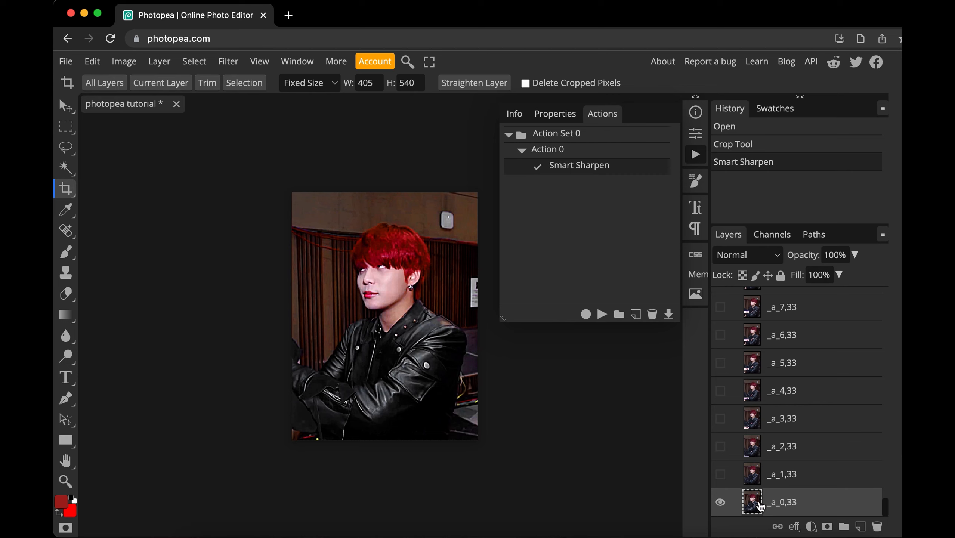
Step: Toggle the visibility of frame _a_1,33 to compare it with the sharpened frame _a_0,33
{"action": "left_click", "coordinate": [720, 475]}
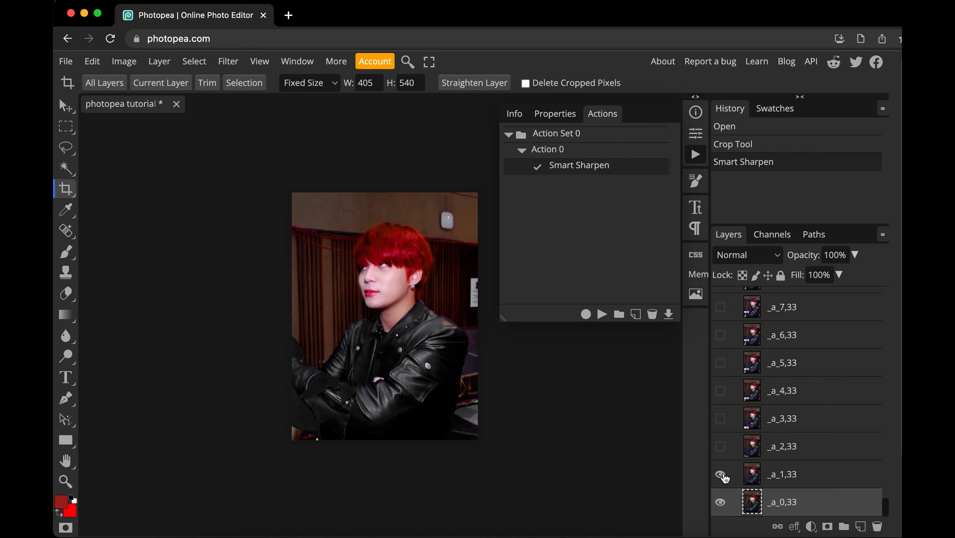
{"action": "left_click", "coordinate": [722, 475]}
{"action": "left_click", "coordinate": [723, 475]}
{"action": "left_click", "coordinate": [722, 475]}
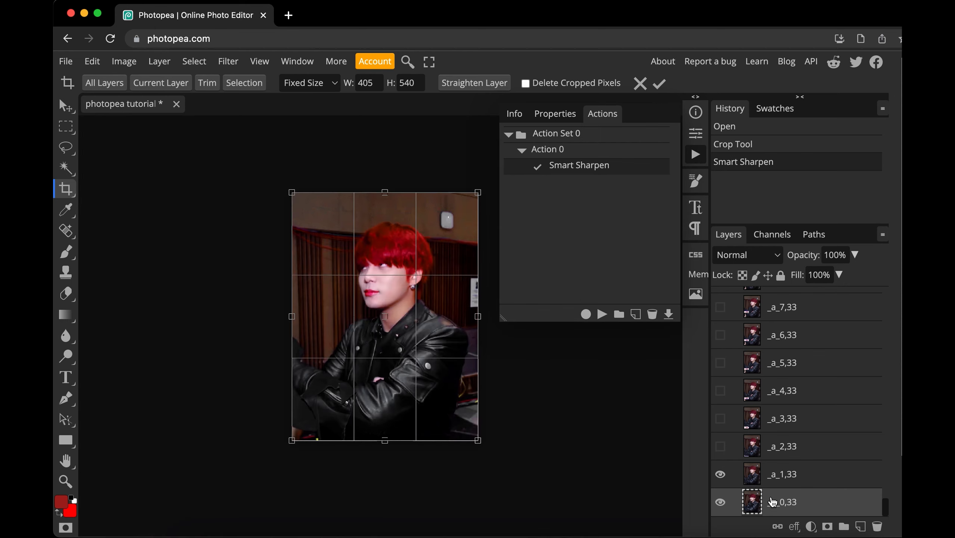
Step: Undo the Smart Sharpen on frame _a_0,33 and apply the open 405 by 540 px crop frame
{"action": "key", "text": "super+z"}
{"action": "key", "text": "super+shift+z"}
{"action": "key", "text": "super+z"}
{"action": "key", "text": "super+z"}
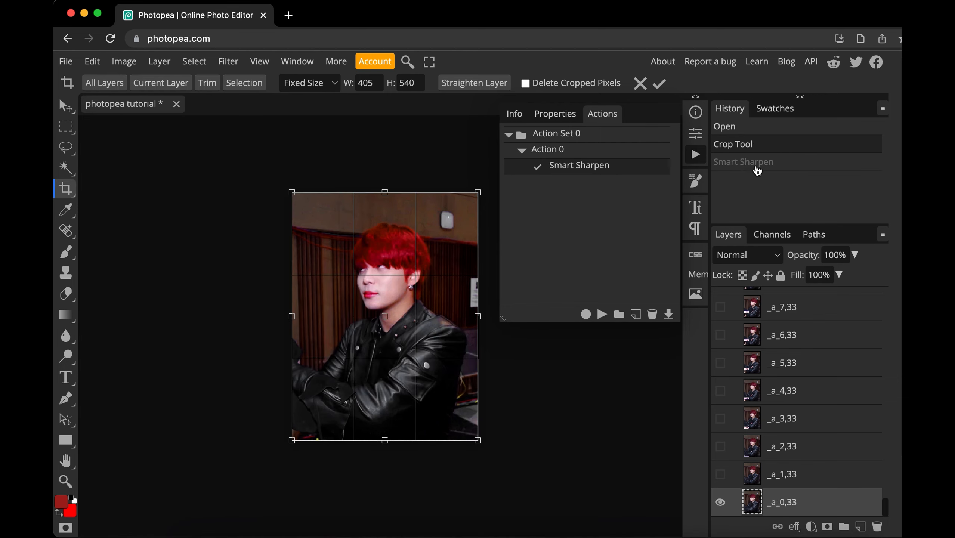
{"action": "left_click", "coordinate": [659, 84]}
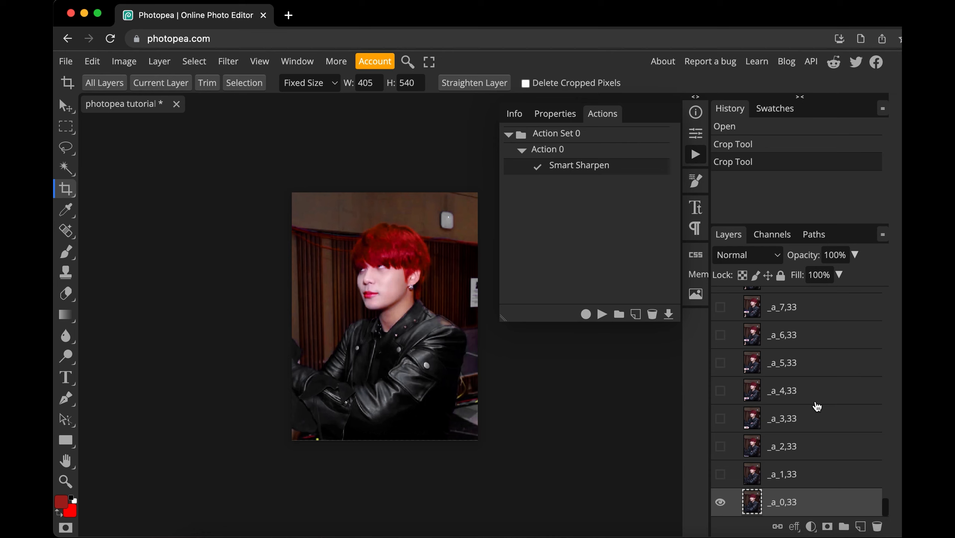
Step: Select all frame layers from _a_0,33 up to _a_100,33 and run the recorded Smart Sharpen action on them
{"action": "scroll", "coordinate": [816, 406], "scroll_direction": "up", "scroll_amount": 20}
{"action": "scroll", "coordinate": [817, 406], "scroll_direction": "down", "scroll_amount": 20}
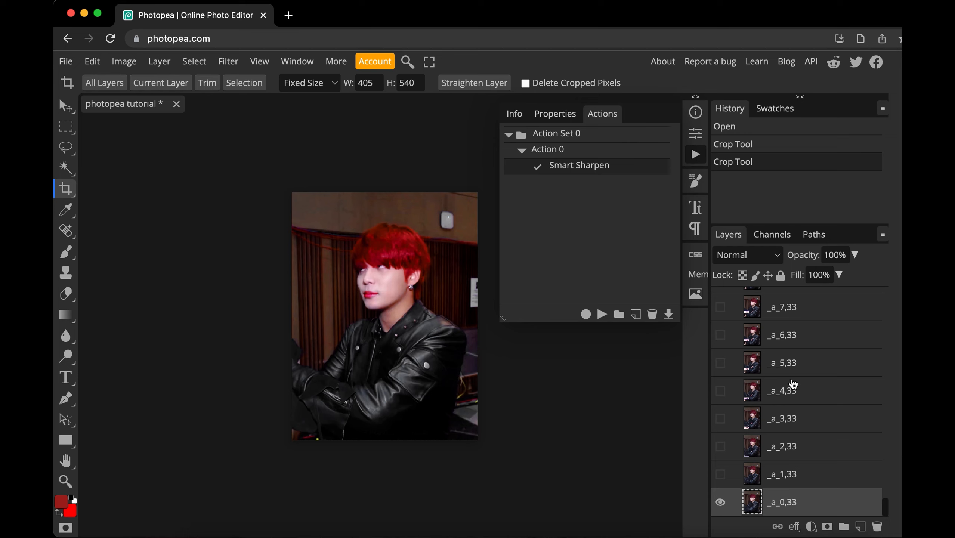
{"action": "scroll", "coordinate": [793, 384], "scroll_direction": "up", "scroll_amount": 20}
{"action": "scroll", "coordinate": [793, 385], "scroll_direction": "up", "scroll_amount": 5}
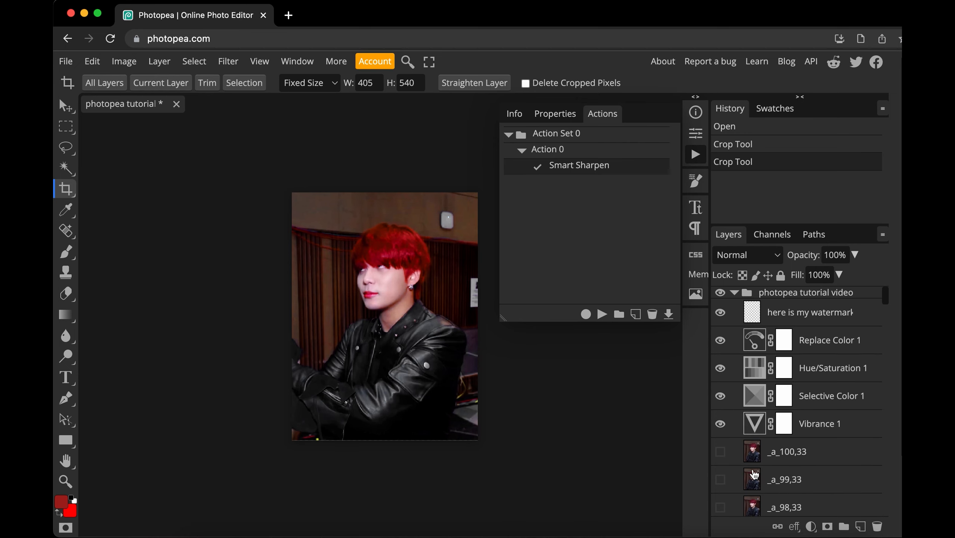
{"action": "left_click", "coordinate": [753, 453], "text": "shift"}
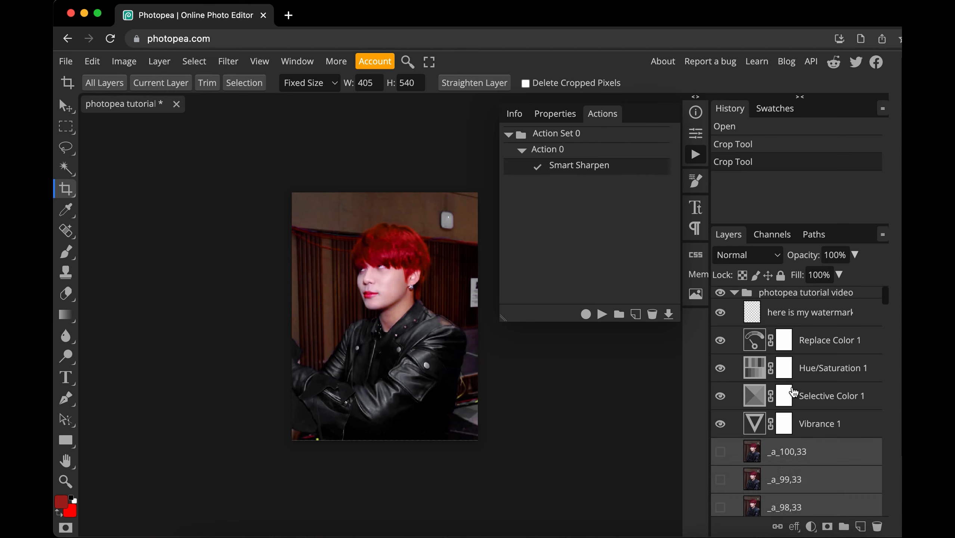
{"action": "scroll", "coordinate": [776, 451], "scroll_direction": "down", "scroll_amount": 15}
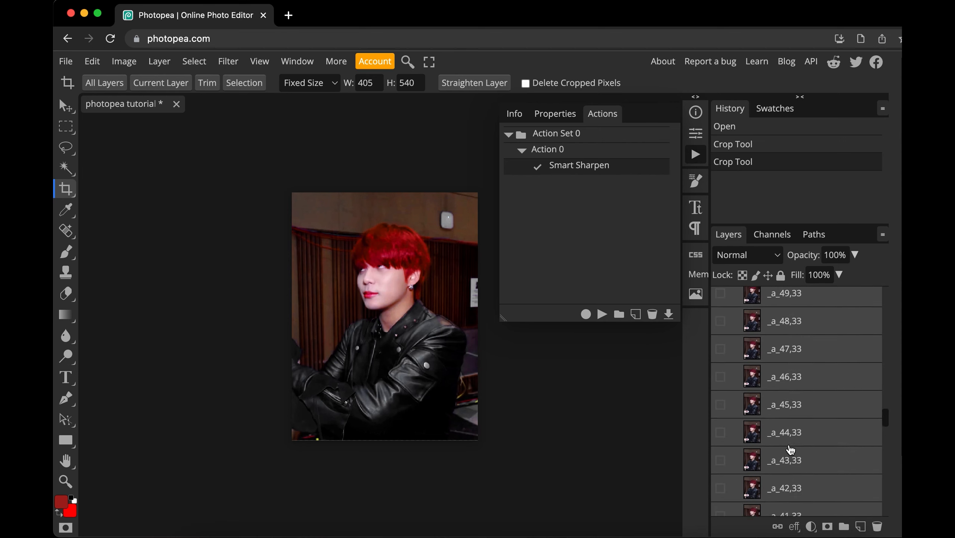
{"action": "scroll", "coordinate": [790, 451], "scroll_direction": "up", "scroll_amount": 15}
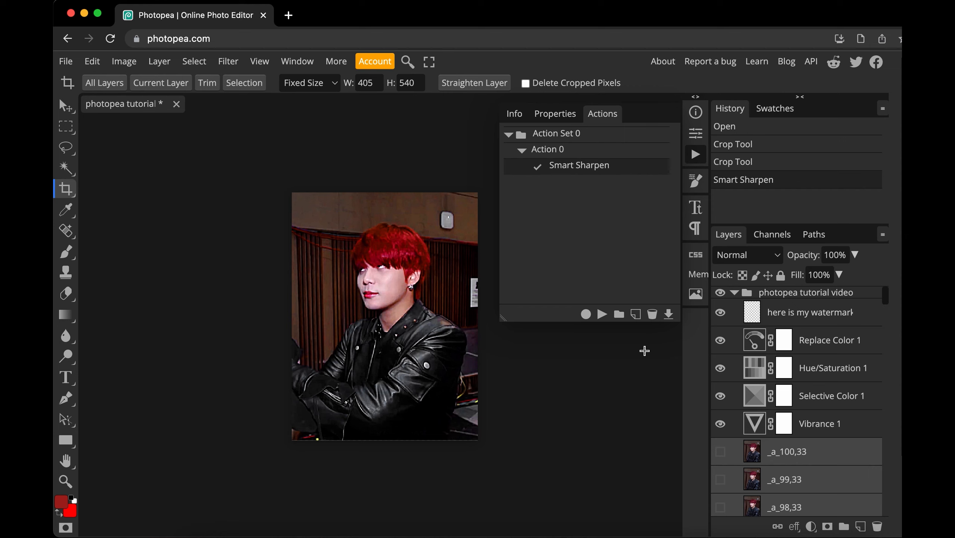
{"action": "left_click", "coordinate": [696, 155]}
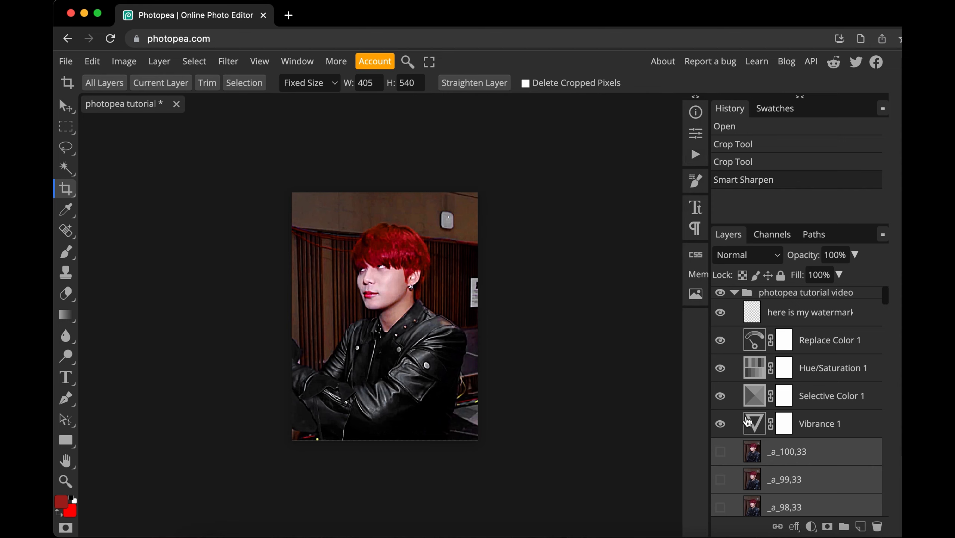
Step: Preview frame _a_100,33 briefly to check its sharpening
{"action": "left_click", "coordinate": [719, 452]}
{"action": "left_click", "coordinate": [719, 452]}
{"action": "left_click", "coordinate": [698, 161]}
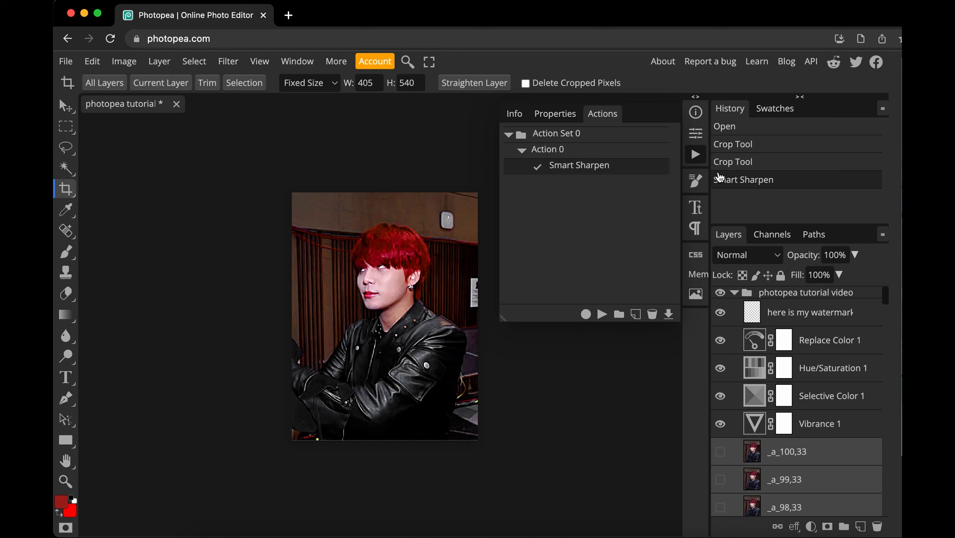
{"action": "left_click", "coordinate": [697, 156]}
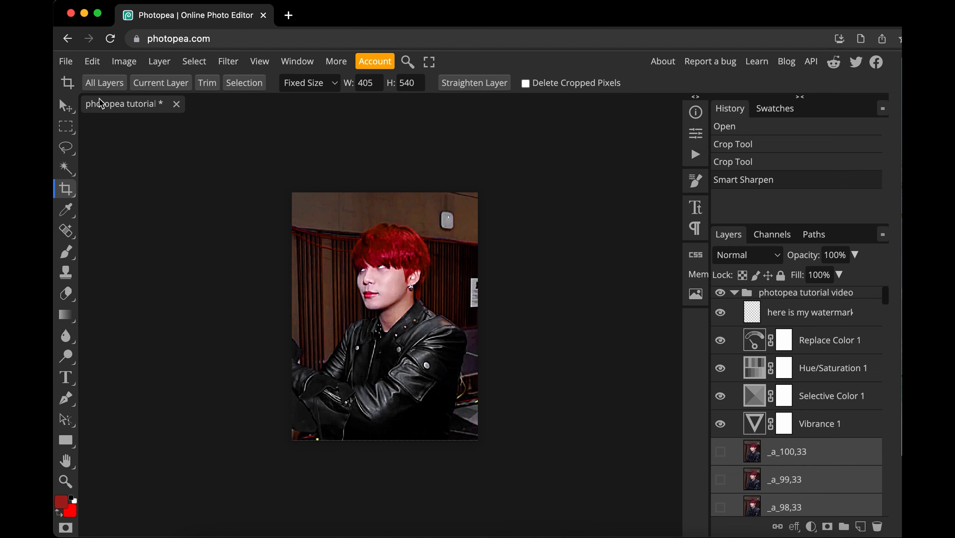
Step: Open the GIF export settings for the animation and keep waiting while the page is unresponsive
{"action": "left_click", "coordinate": [70, 65]}
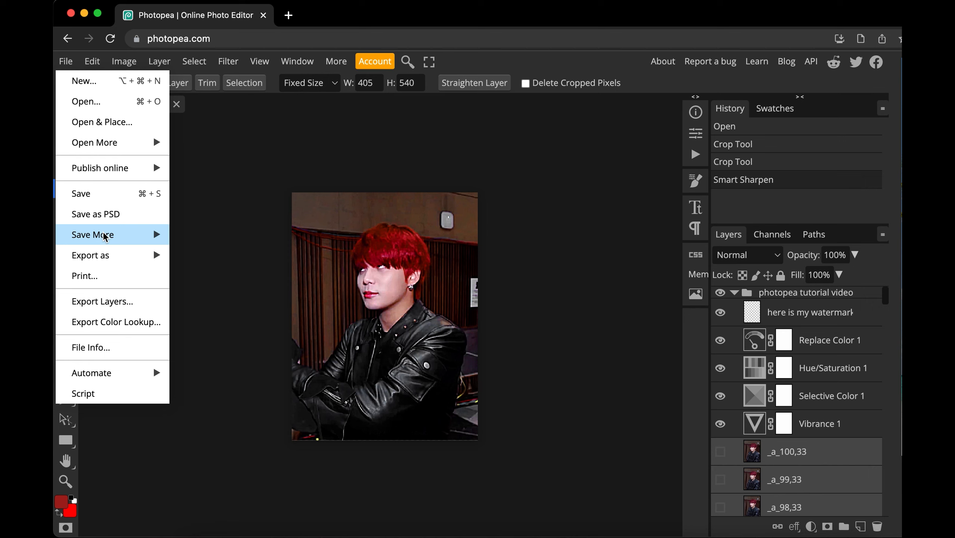
{"action": "mouse_move", "coordinate": [110, 263]}
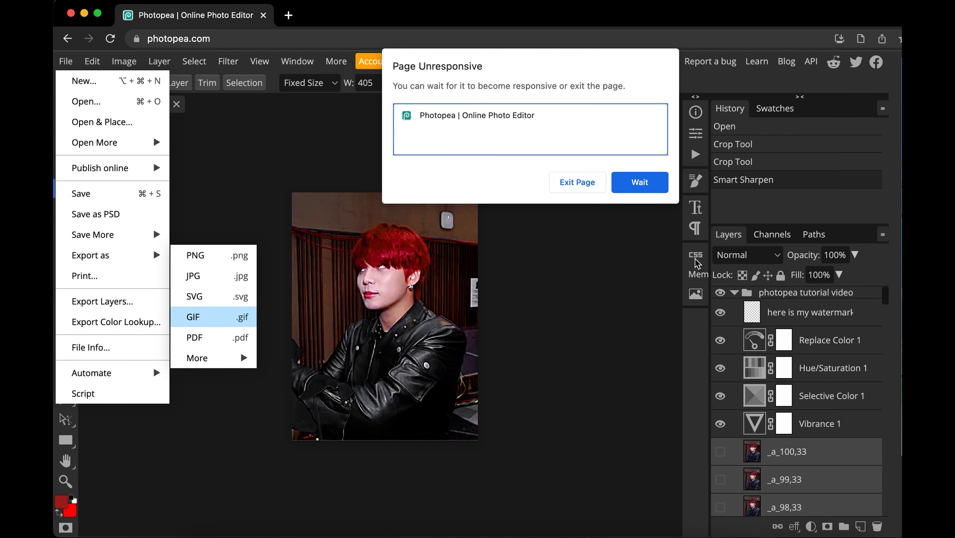
{"action": "left_click", "coordinate": [638, 184]}
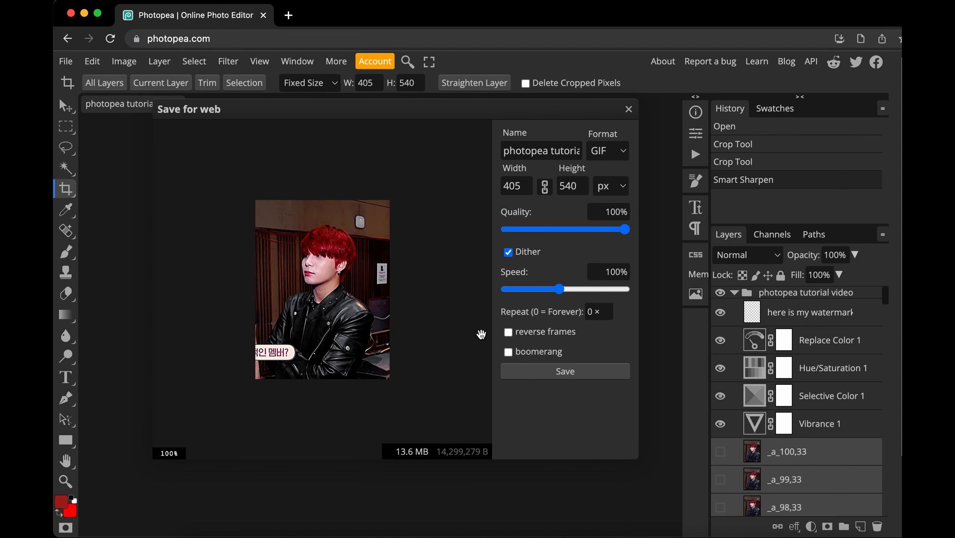
Step: Set the GIF's export width to 370 px and let the page finish re-rendering it
{"action": "left_click", "coordinate": [526, 187]}
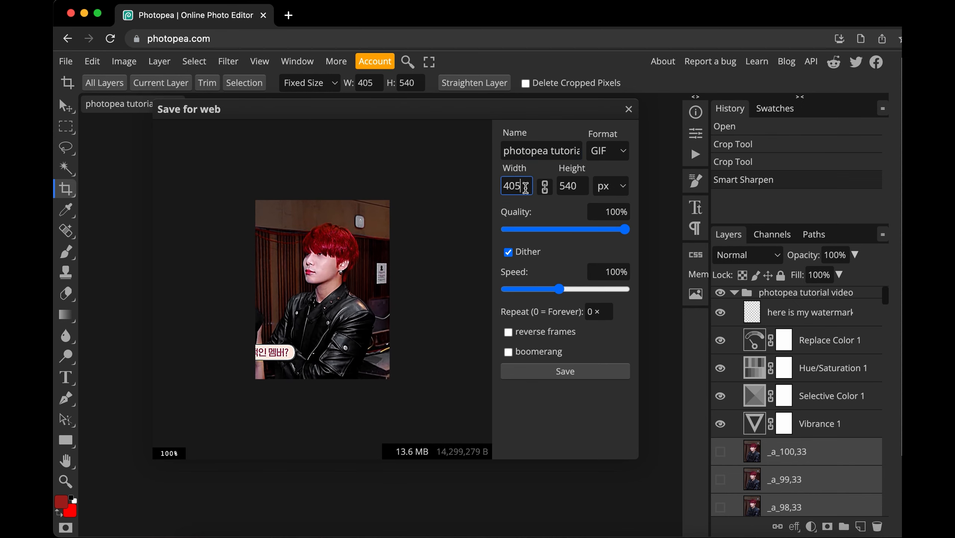
{"action": "key", "text": "BackSpace"}
{"action": "key", "text": "BackSpace"}
{"action": "key", "text": "BackSpace"}
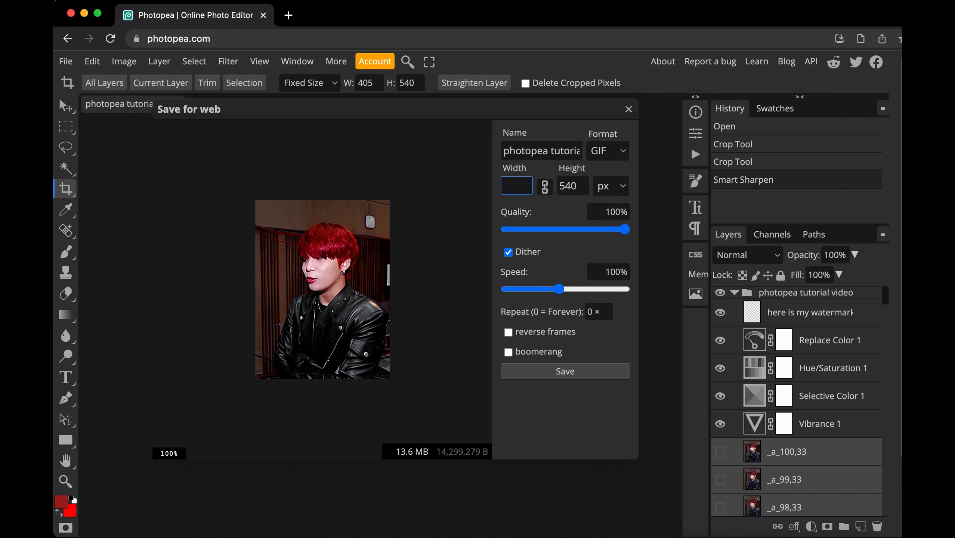
{"action": "type", "text": "370"}
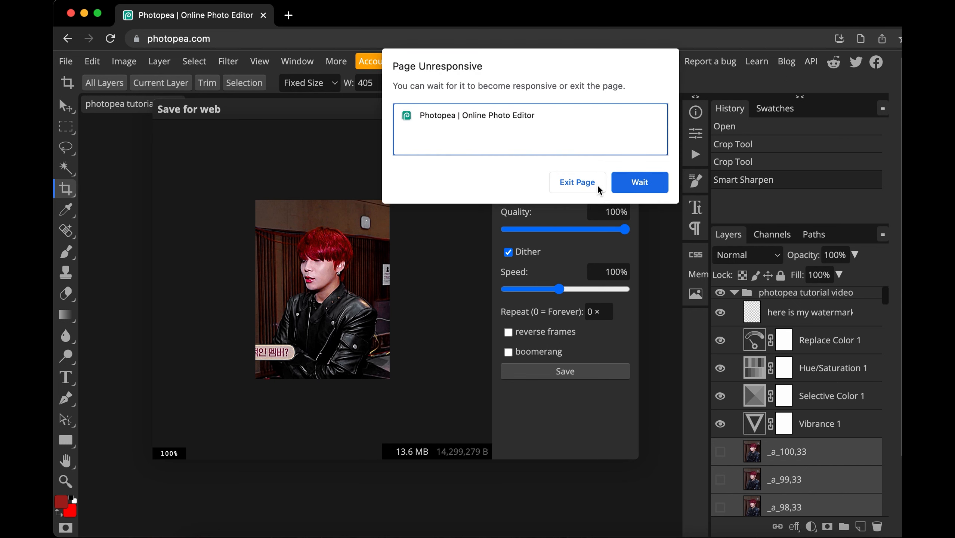
{"action": "left_click", "coordinate": [644, 185]}
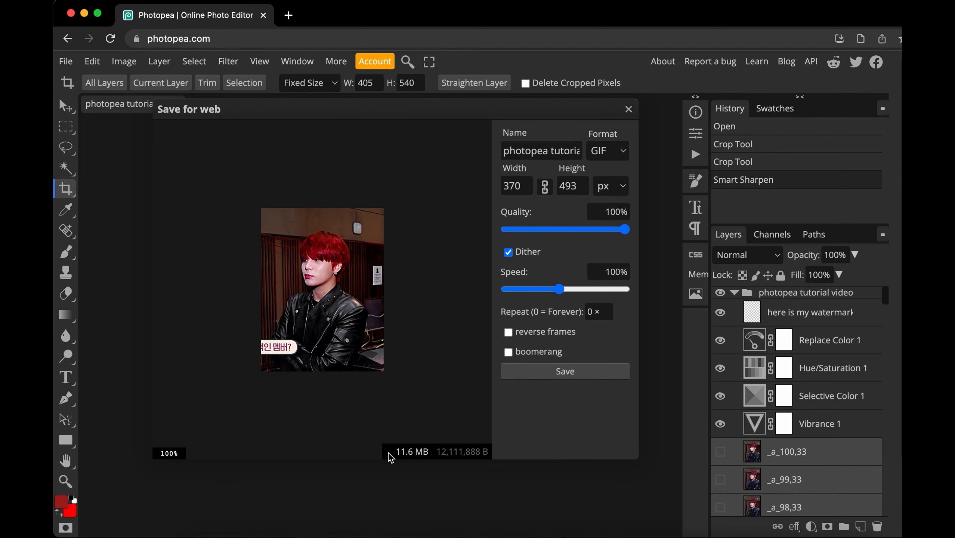
Step: Set the GIF's export width to 340 px, save the GIF file and dismiss the ad-removal notice
{"action": "left_click", "coordinate": [531, 184]}
{"action": "key", "text": "BackSpace"}
{"action": "key", "text": "BackSpace"}
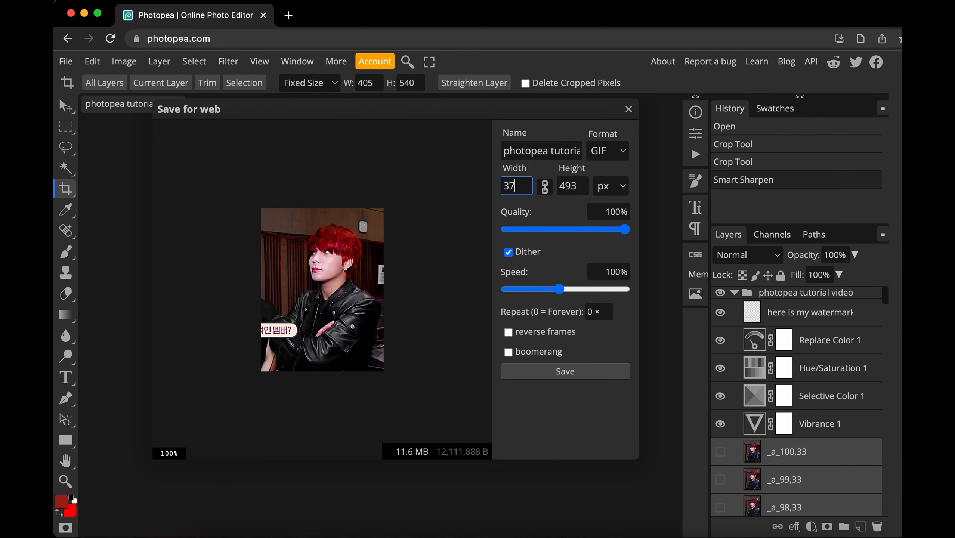
{"action": "type", "text": "40"}
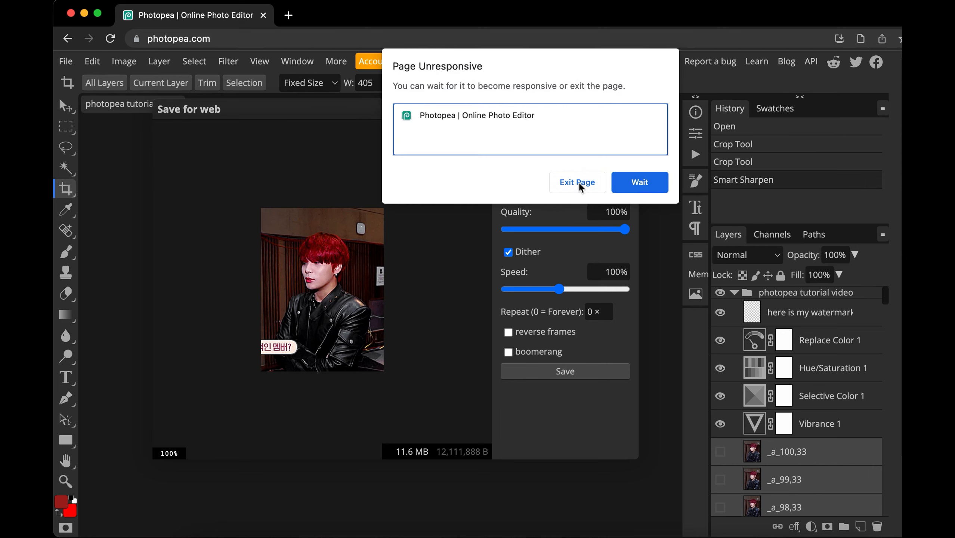
{"action": "left_click", "coordinate": [630, 181]}
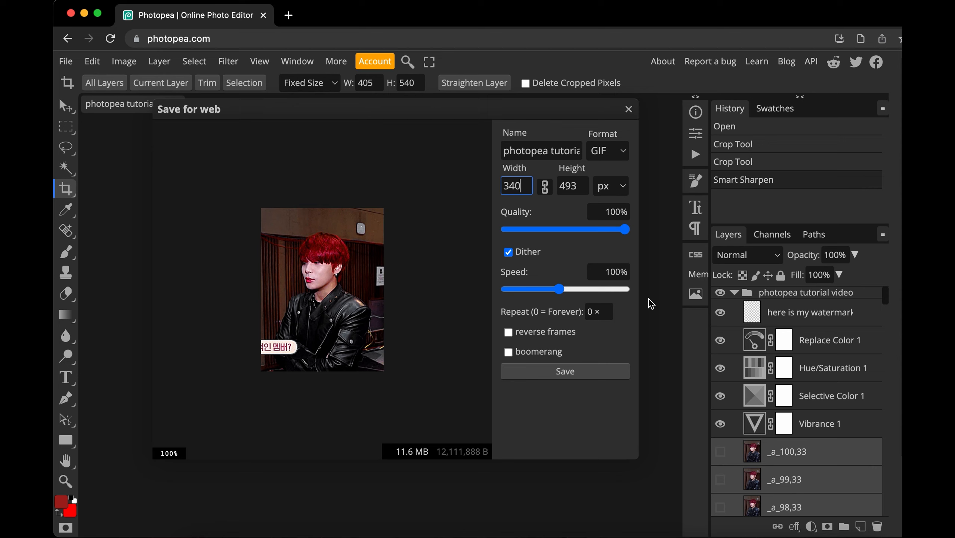
{"action": "left_click", "coordinate": [657, 180]}
{"action": "key", "text": "Return"}
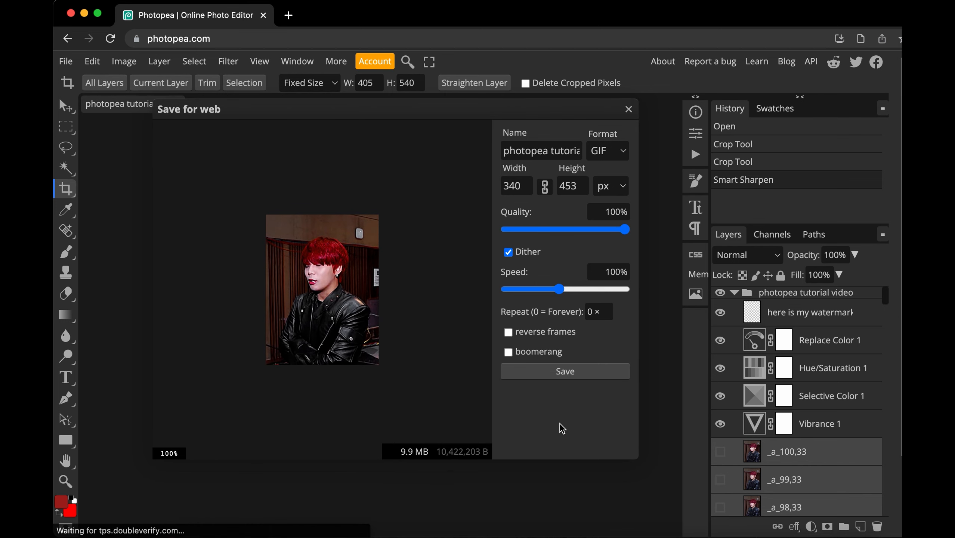
{"action": "left_click", "coordinate": [569, 370]}
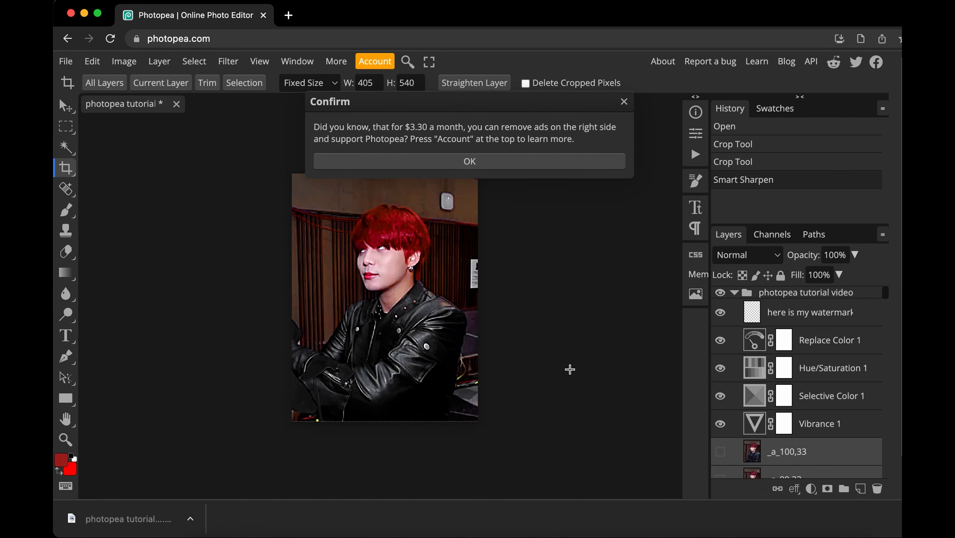
{"action": "left_click", "coordinate": [624, 102]}
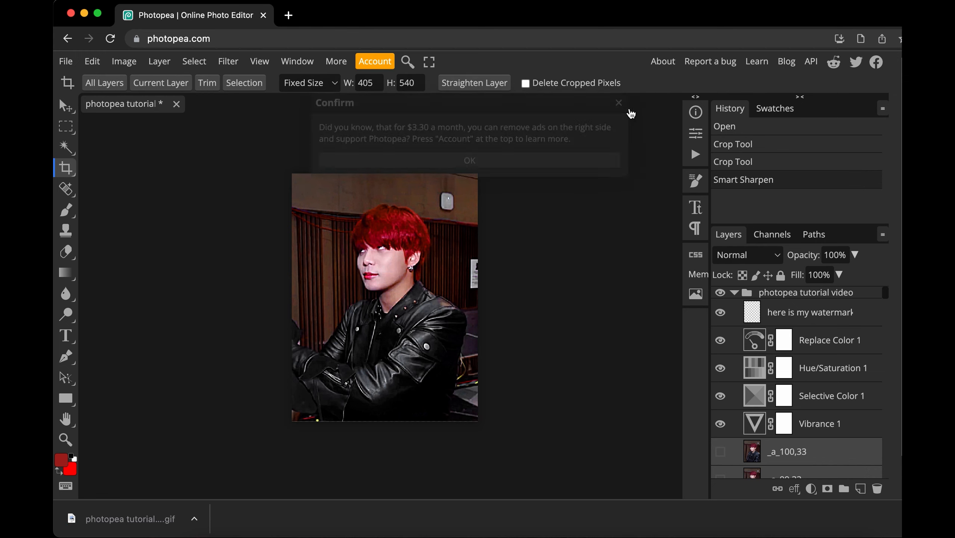
Step: Open the downloaded photopea tutorial video.gif to check it, and return to the project
{"action": "left_click", "coordinate": [140, 521]}
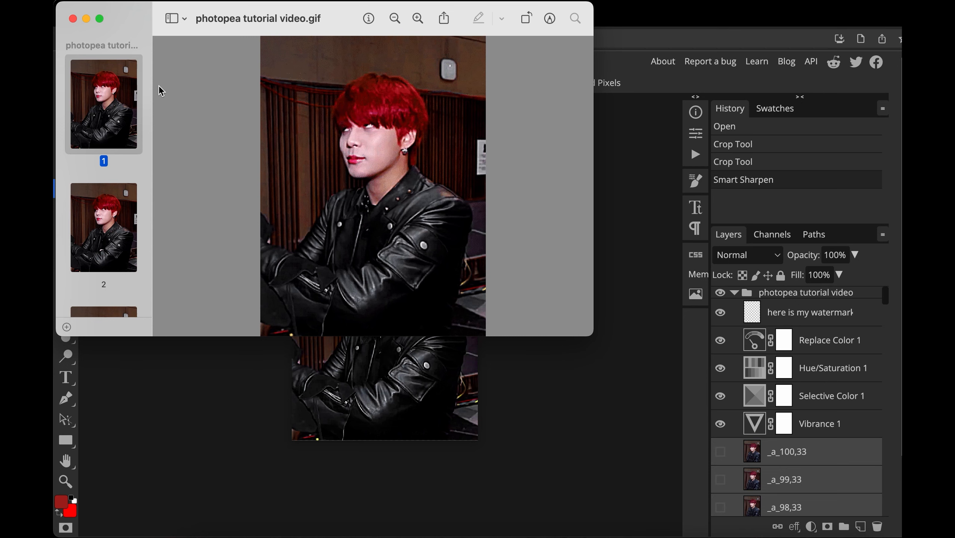
{"action": "left_click", "coordinate": [73, 18]}
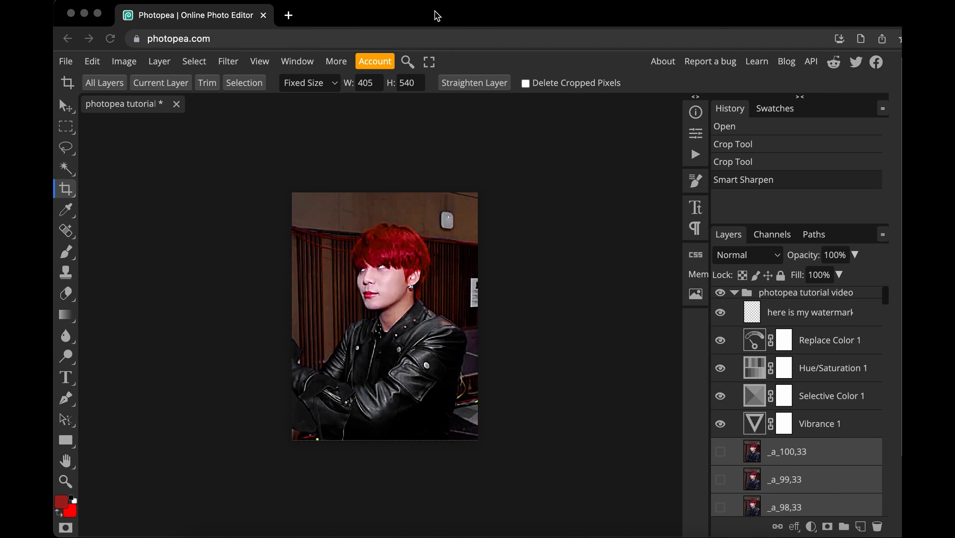
{"action": "left_click", "coordinate": [139, 113]}
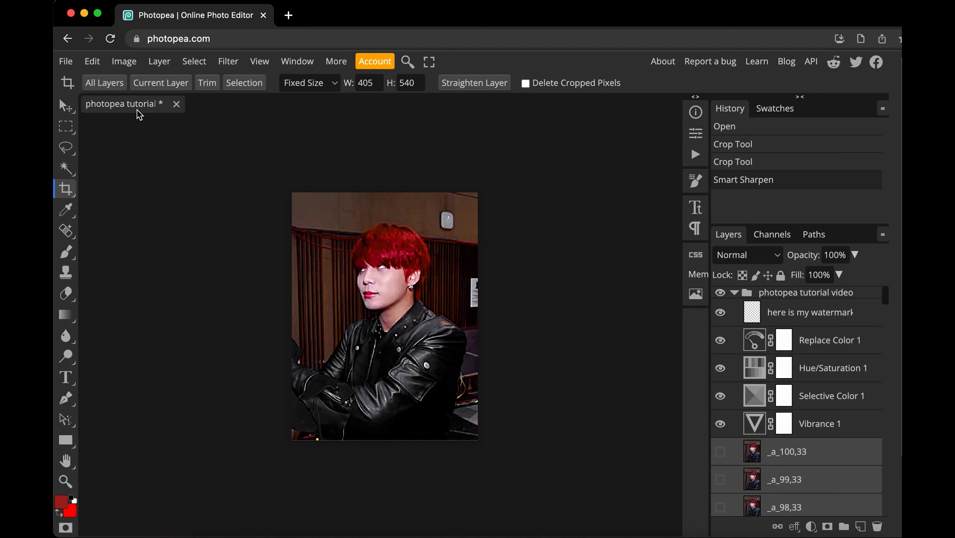